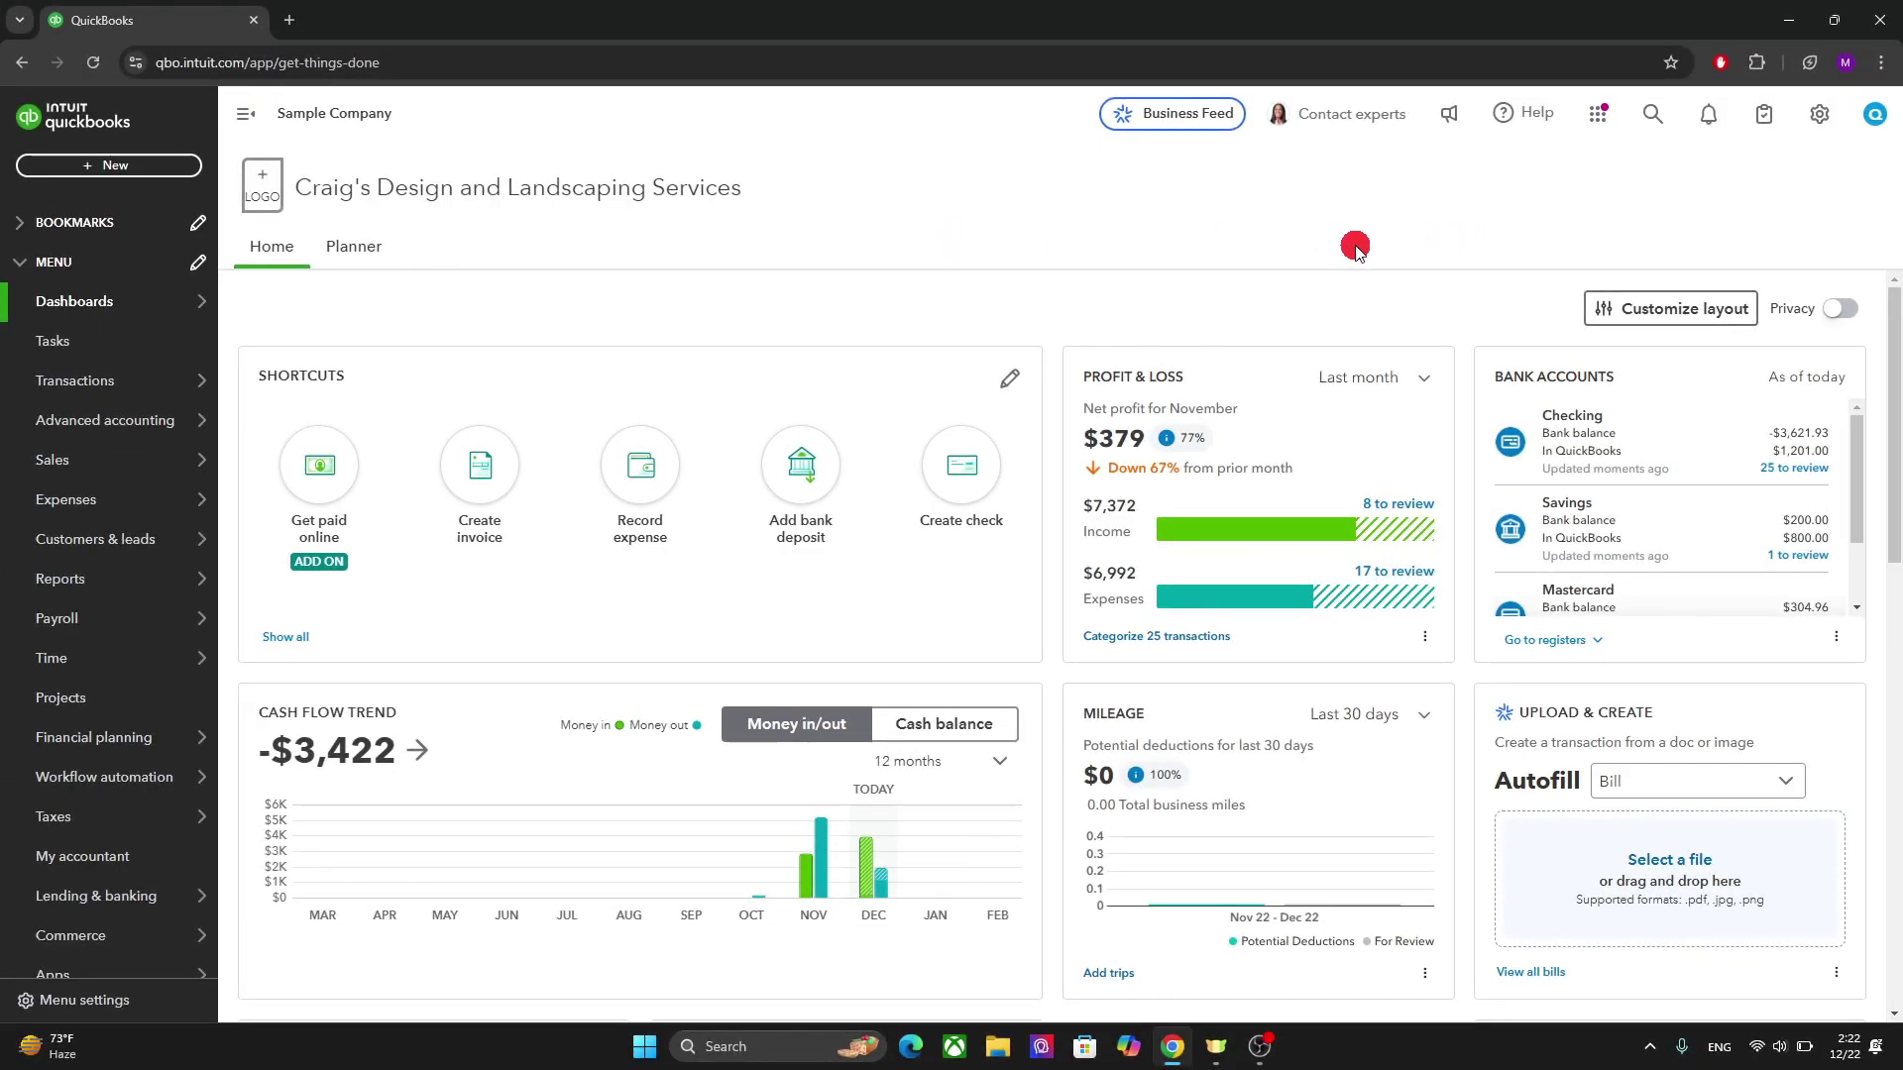
# Rearrange the dashboard widgets: Profit & Loss to the top right, Mileage beside Shortcuts
pyautogui.click(1630, 311)
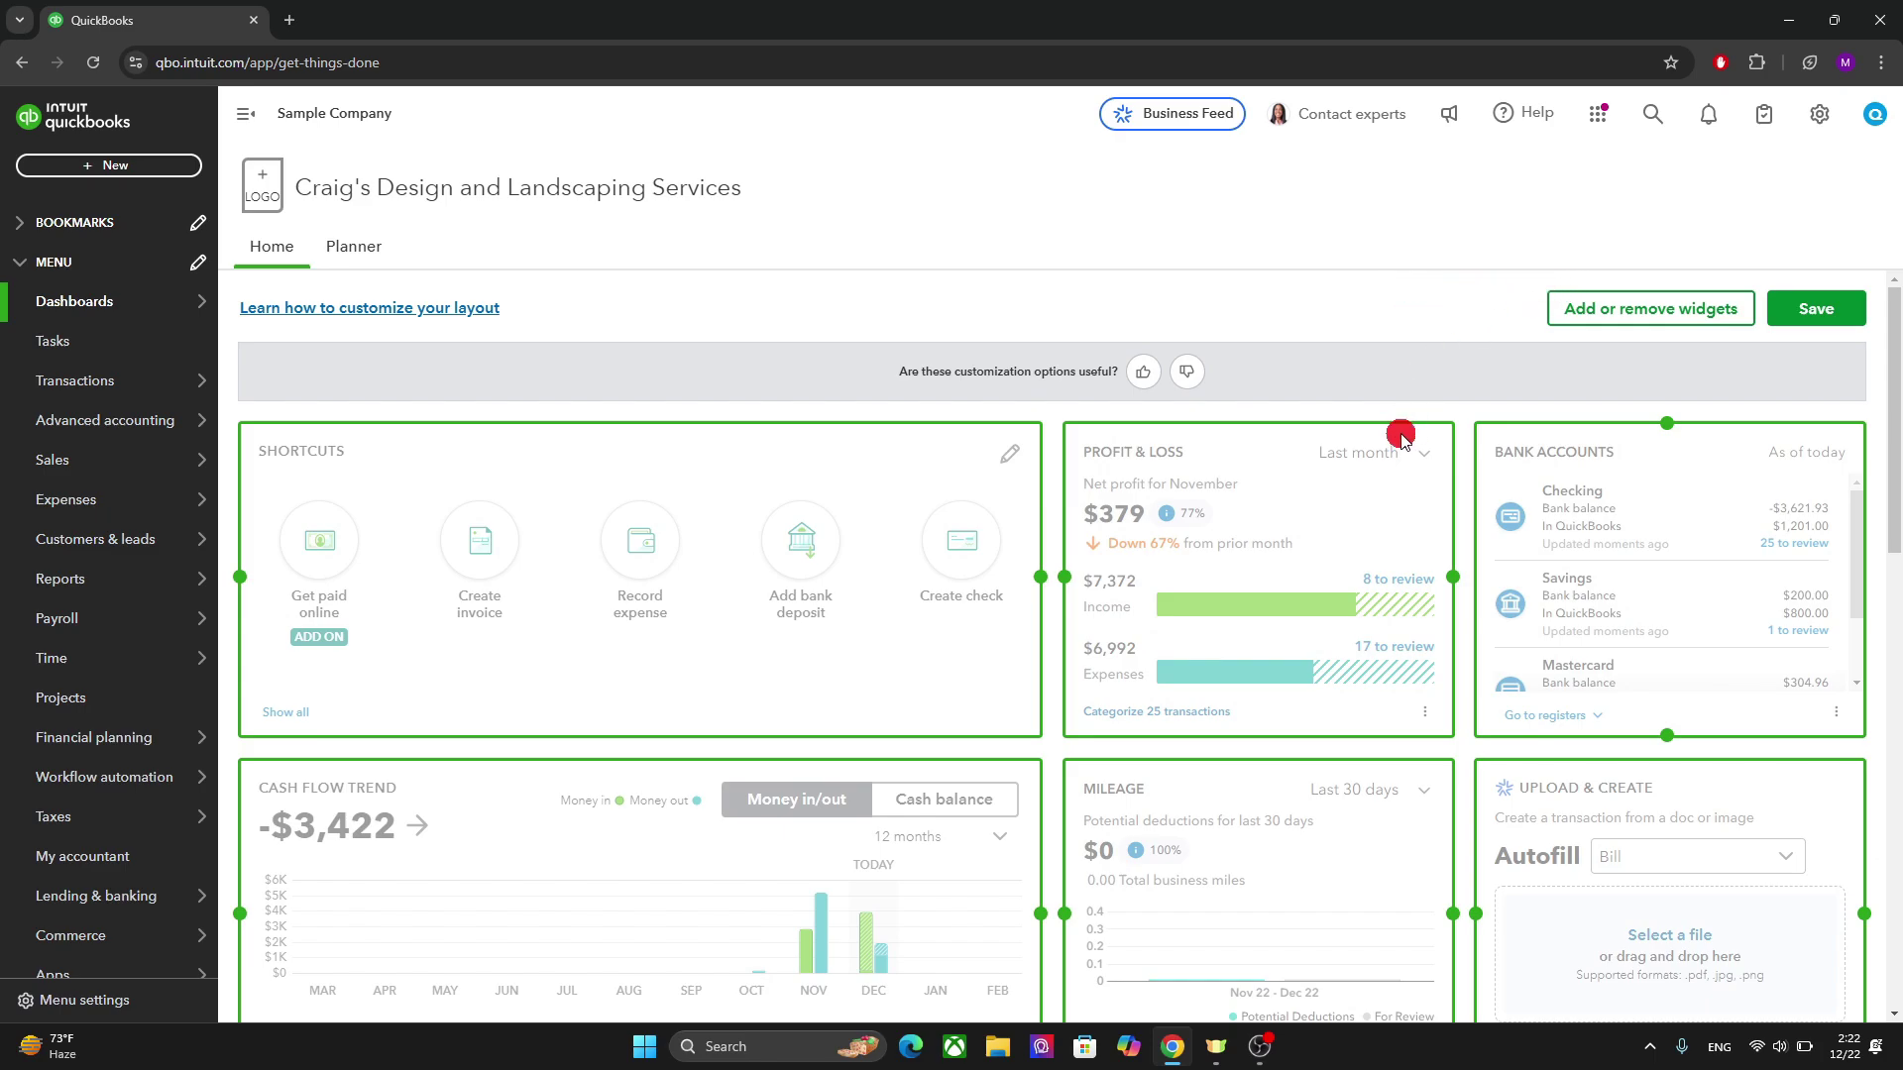
pyautogui.moveTo(1401, 436); pyautogui.dragTo(1594, 502)
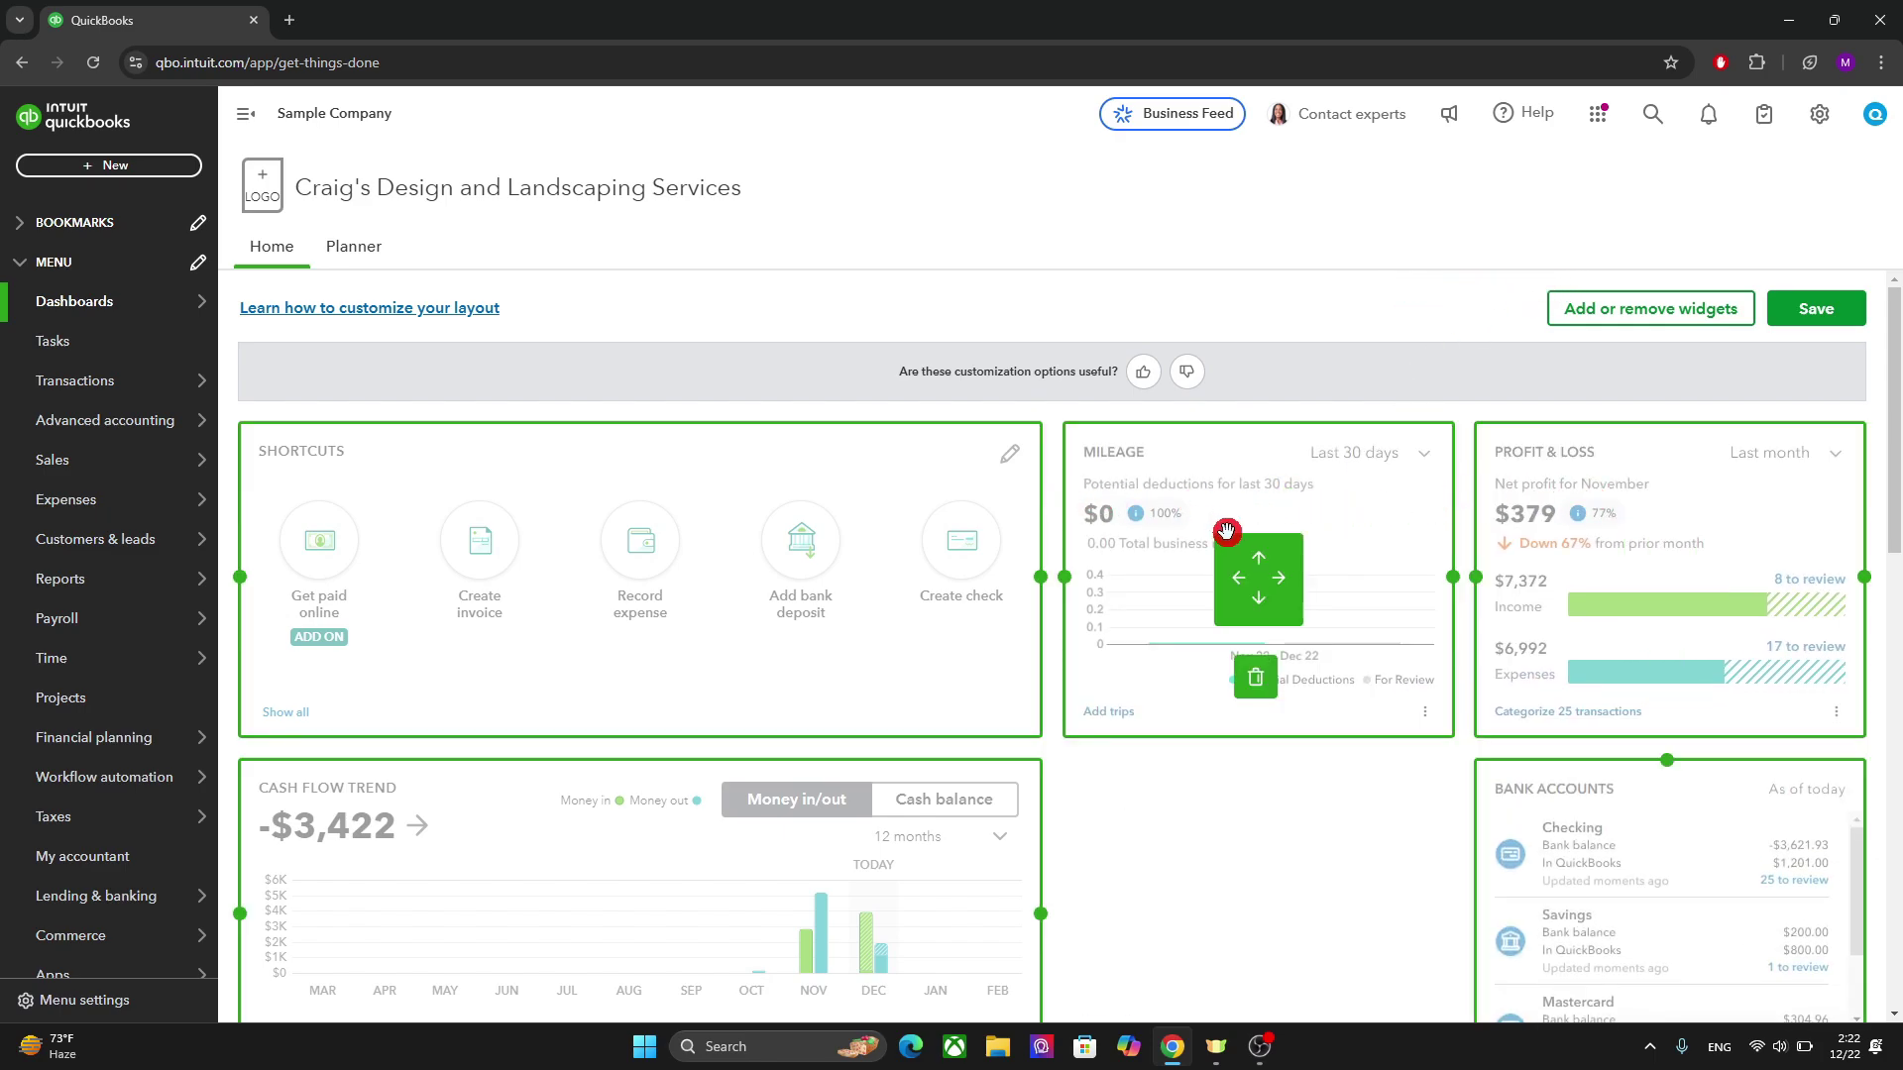
pyautogui.moveTo(1226, 532); pyautogui.dragTo(1223, 792)
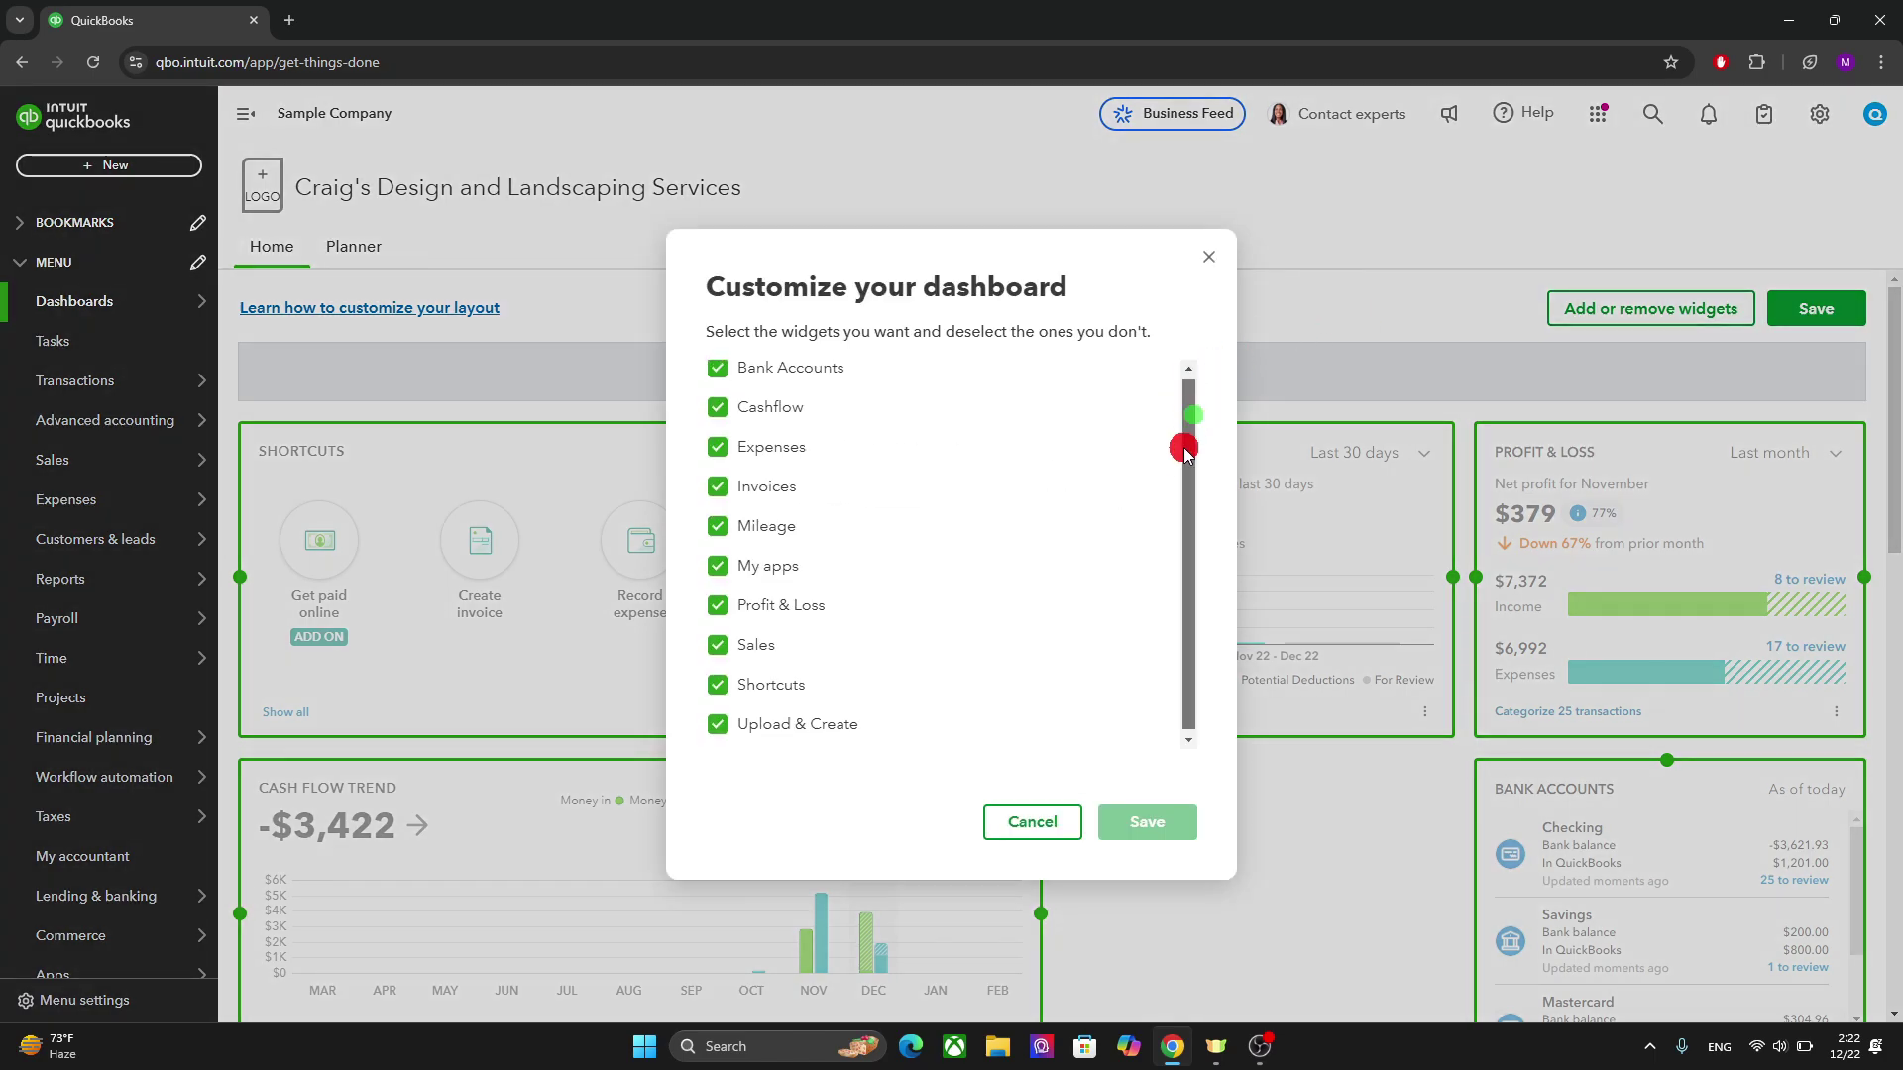
pyautogui.moveTo(1185, 451); pyautogui.dragTo(1177, 492)
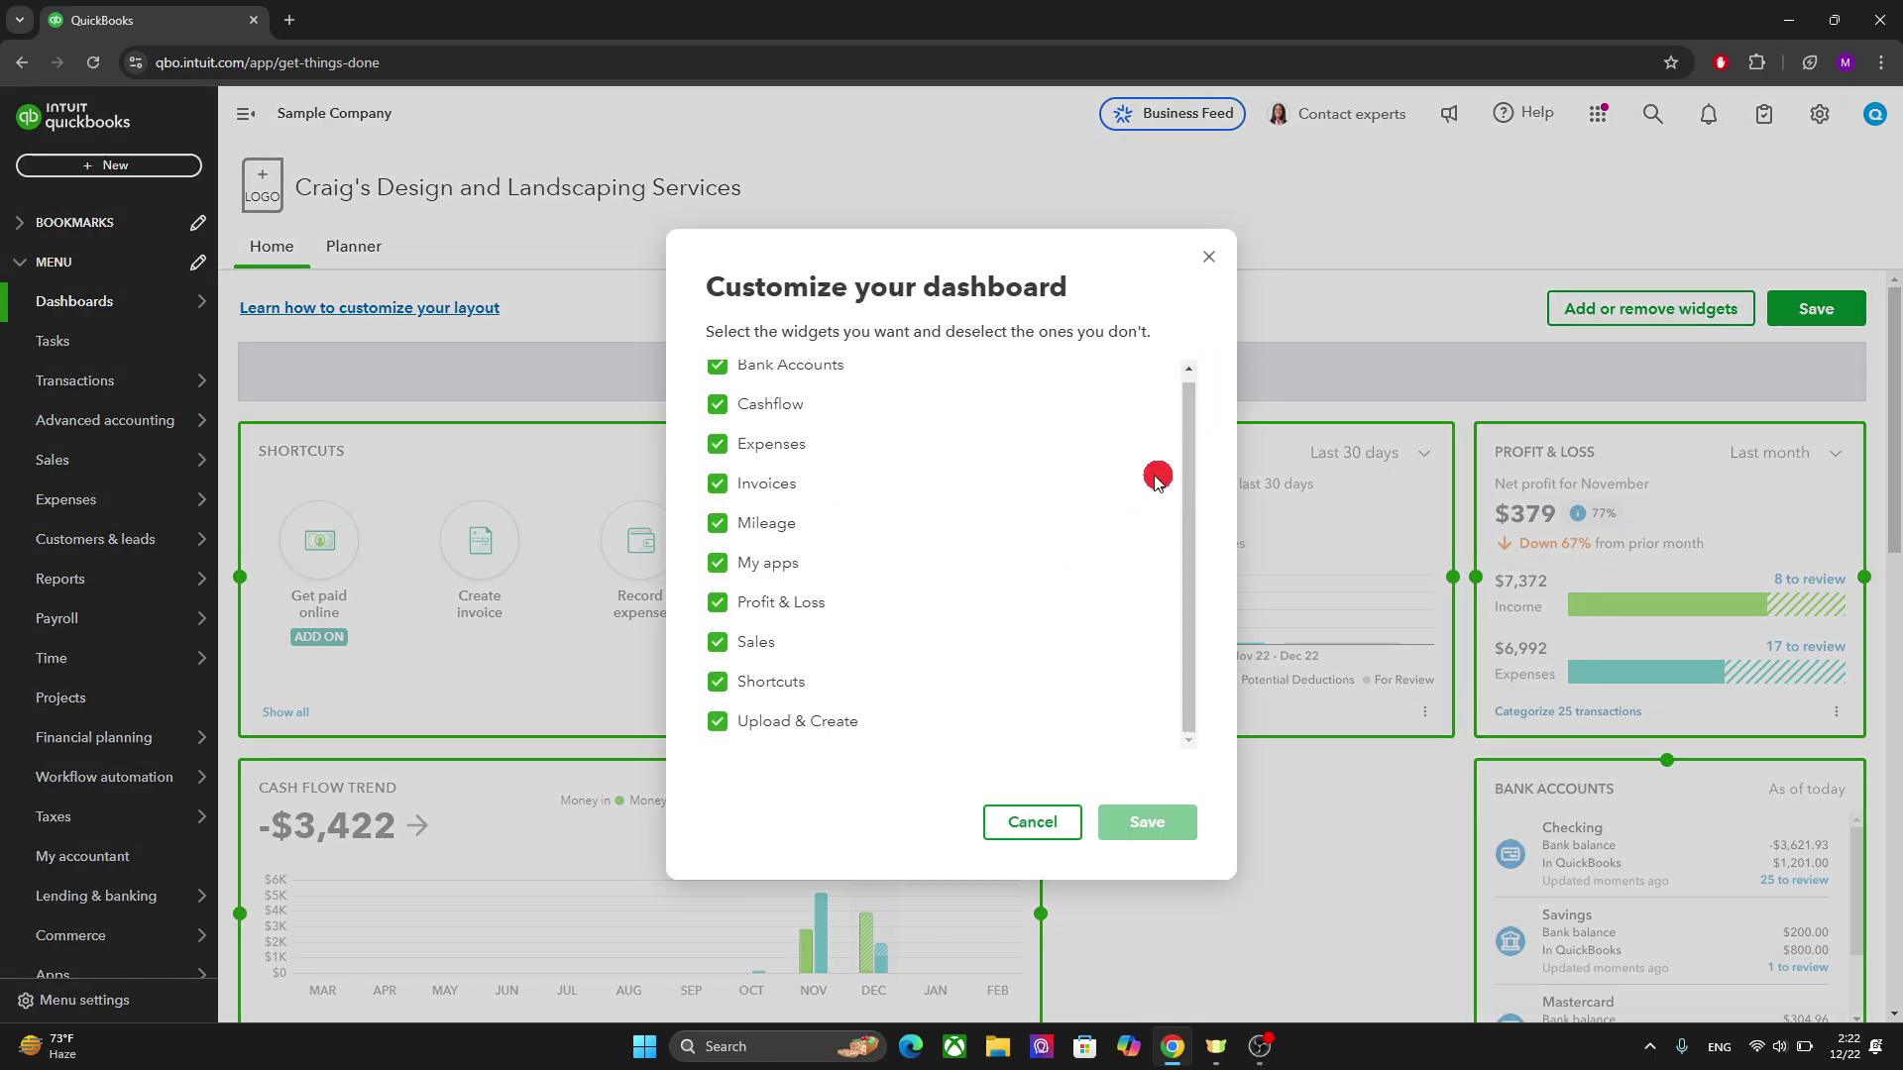
# Close the widget list without changes and save the new dashboard layout
pyautogui.click(1188, 370)
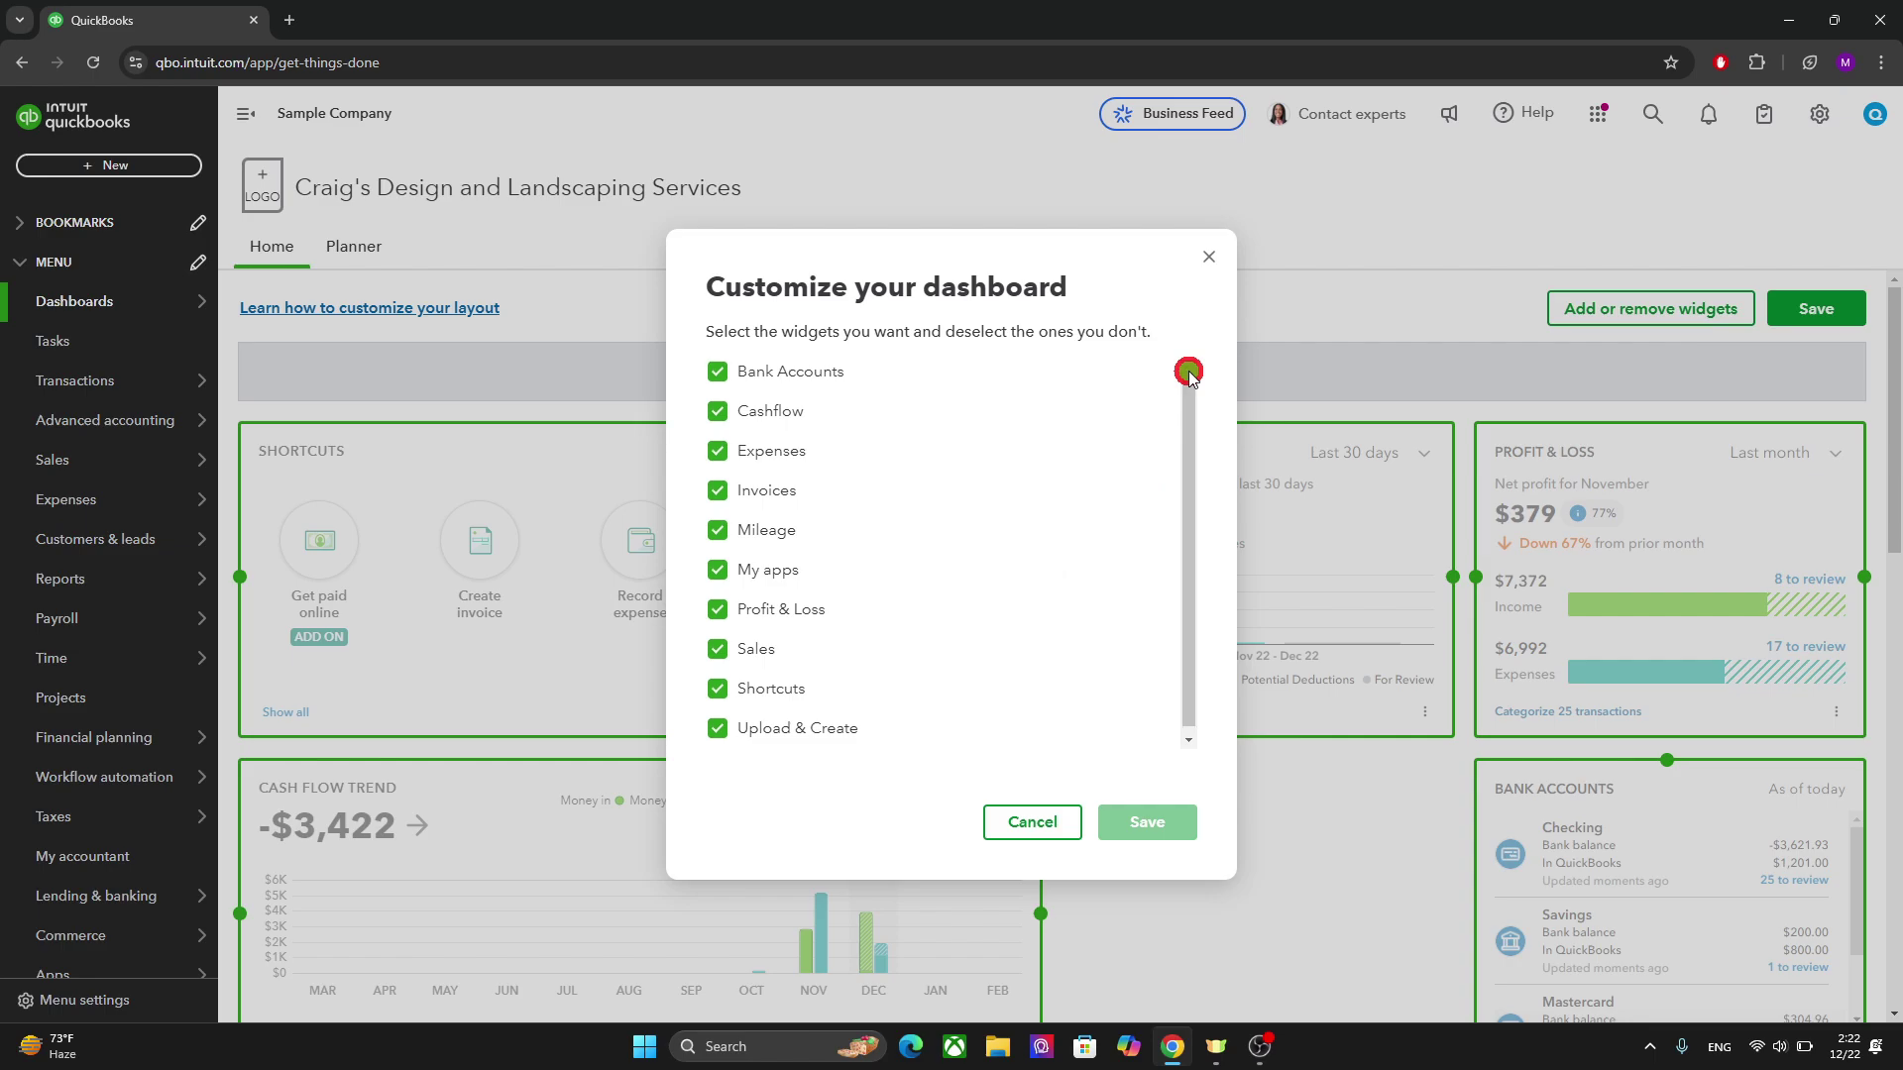
pyautogui.click(1210, 257)
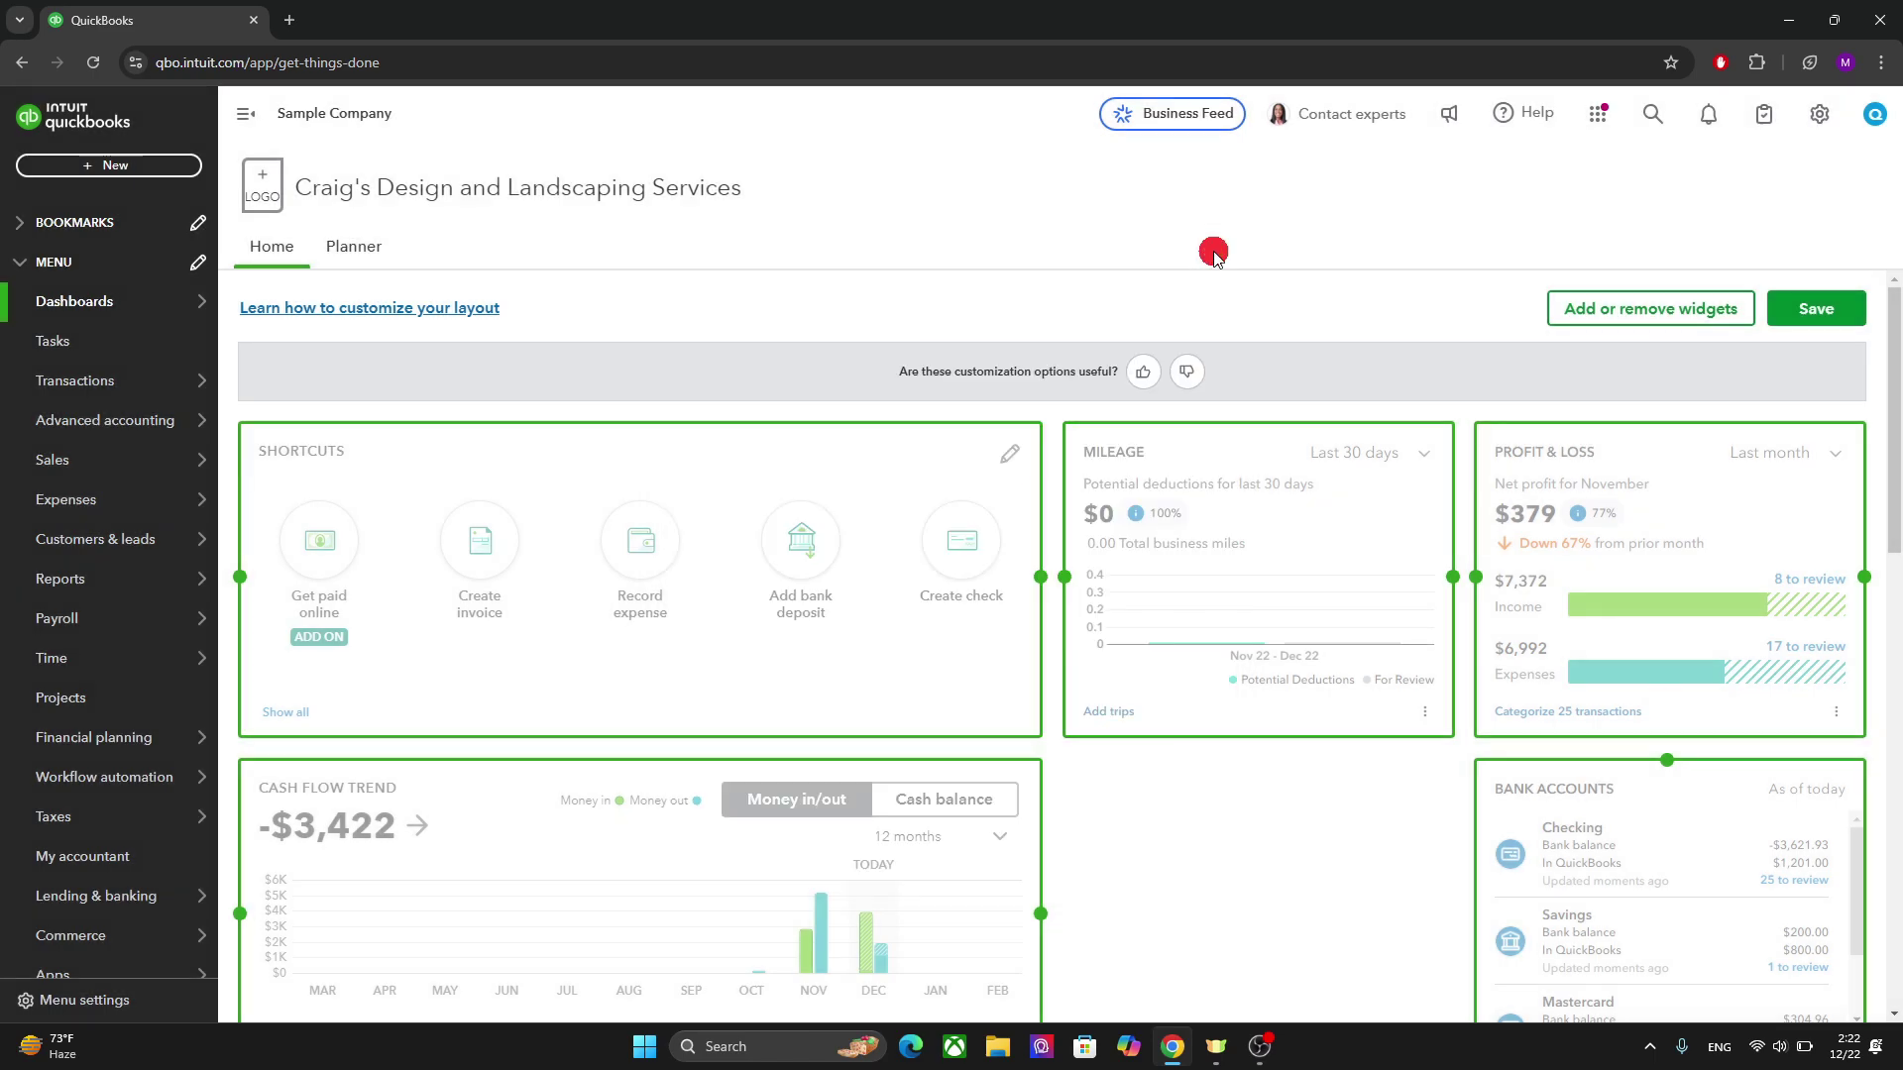
pyautogui.click(1795, 311)
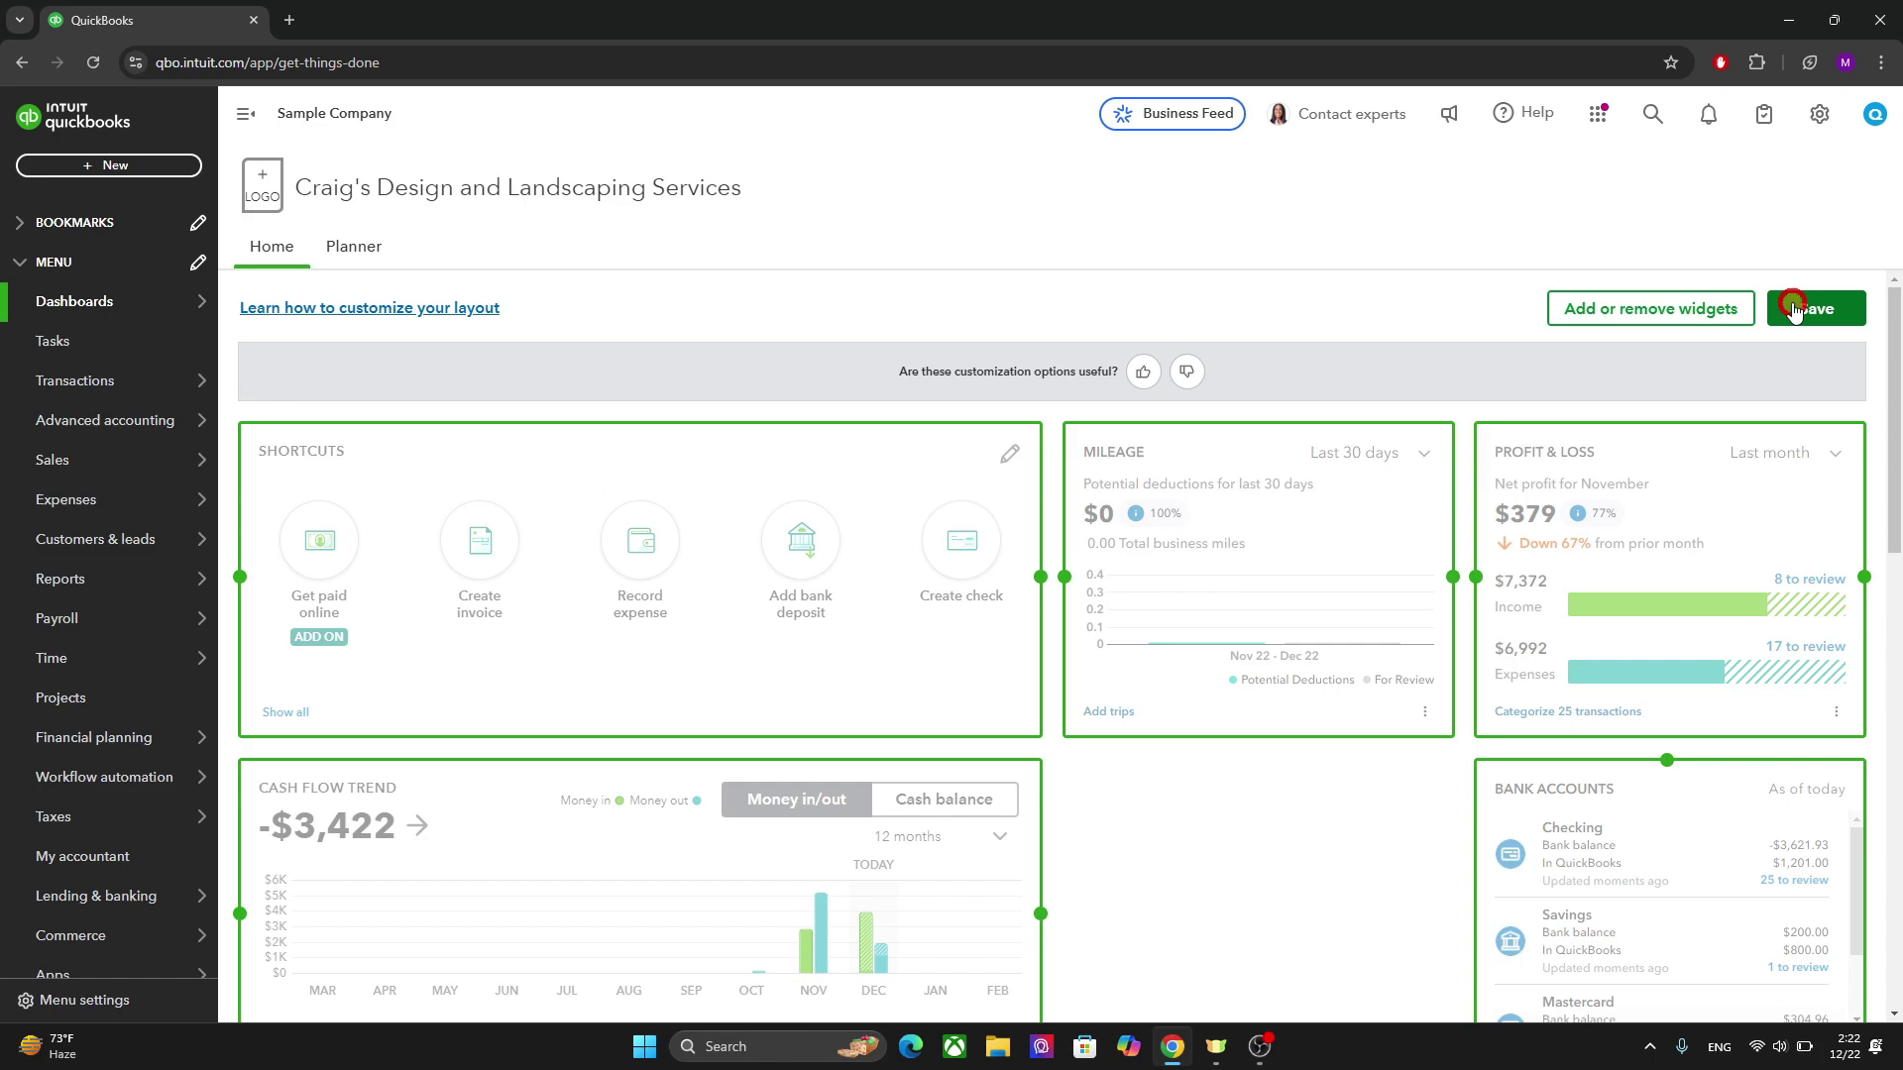
pyautogui.moveTo(1895, 421)
pyautogui.mouseDown()
pyautogui.moveTo(1895, 656)
pyautogui.moveTo(1895, 404)
pyautogui.mouseUp()
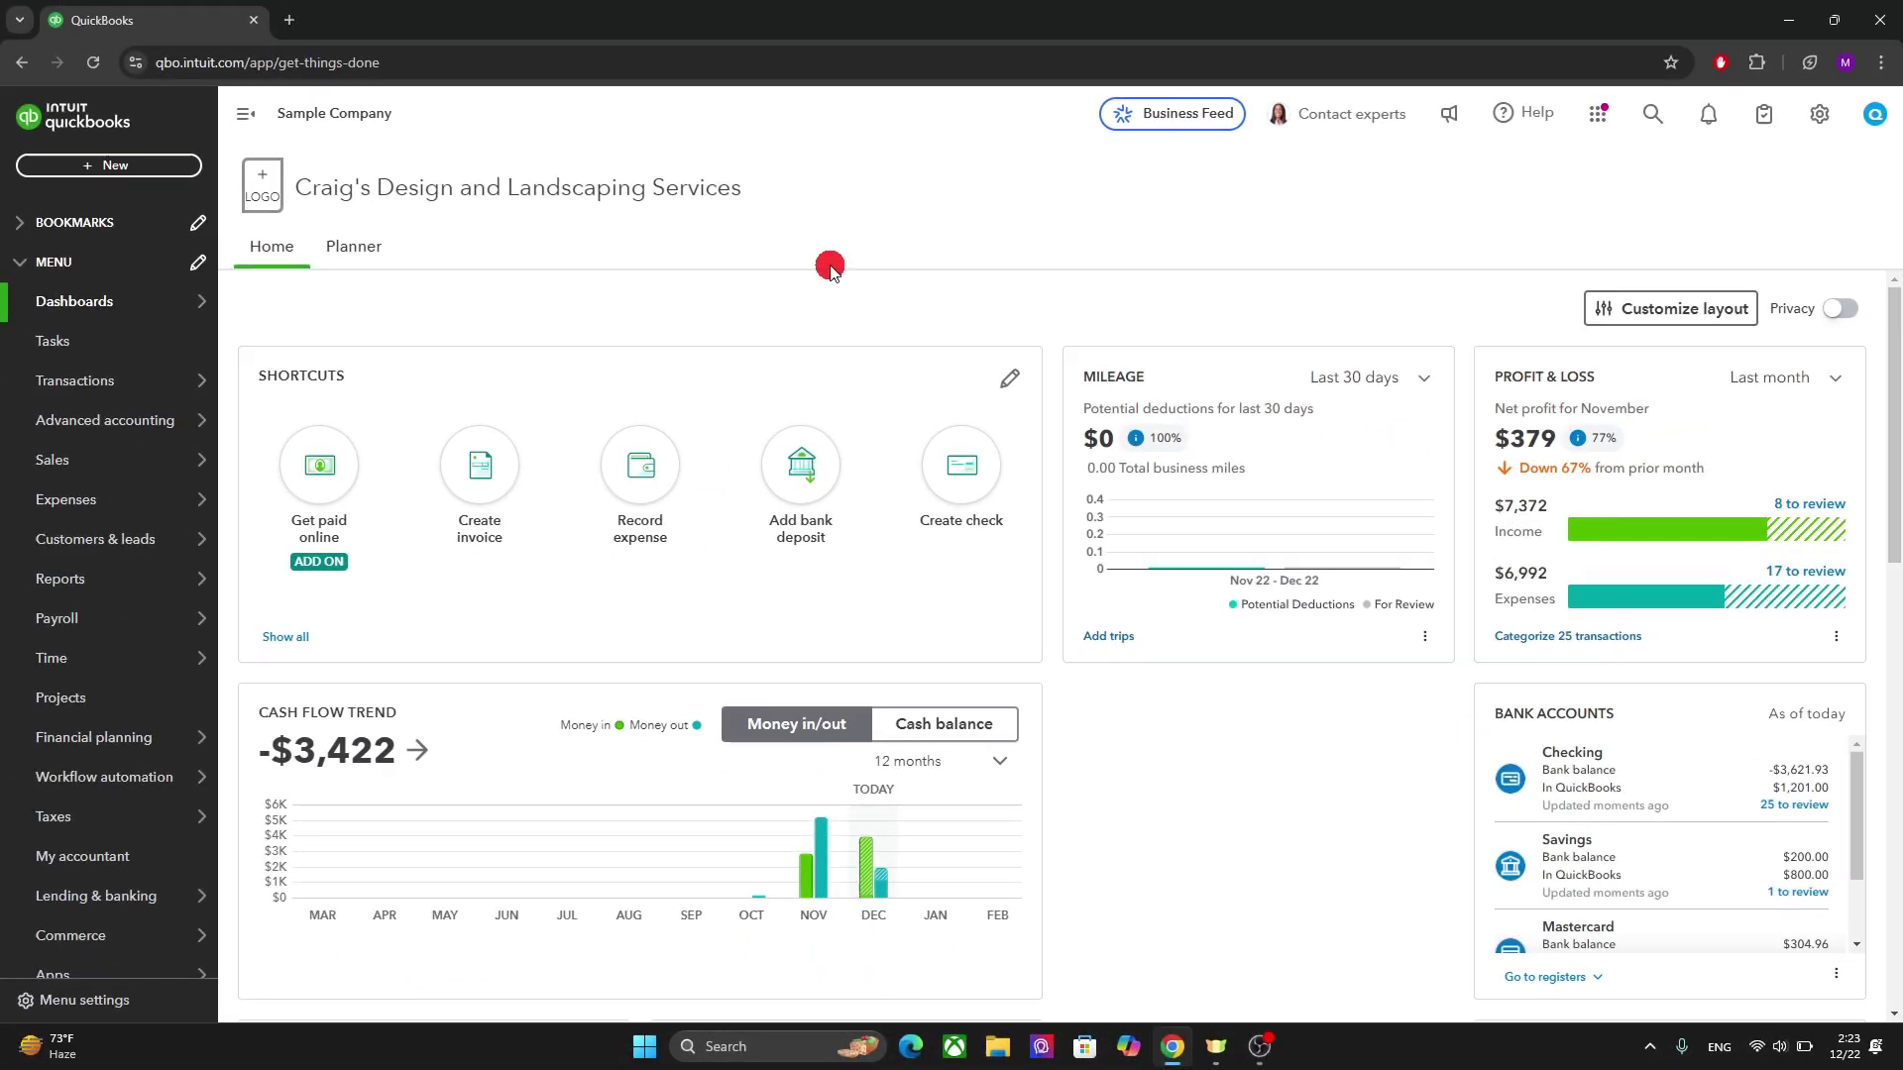
# Collapse and re-expand the sidebar, then expand Bookmarks to reveal Bank transactions and Invoices
pyautogui.click(233, 115)
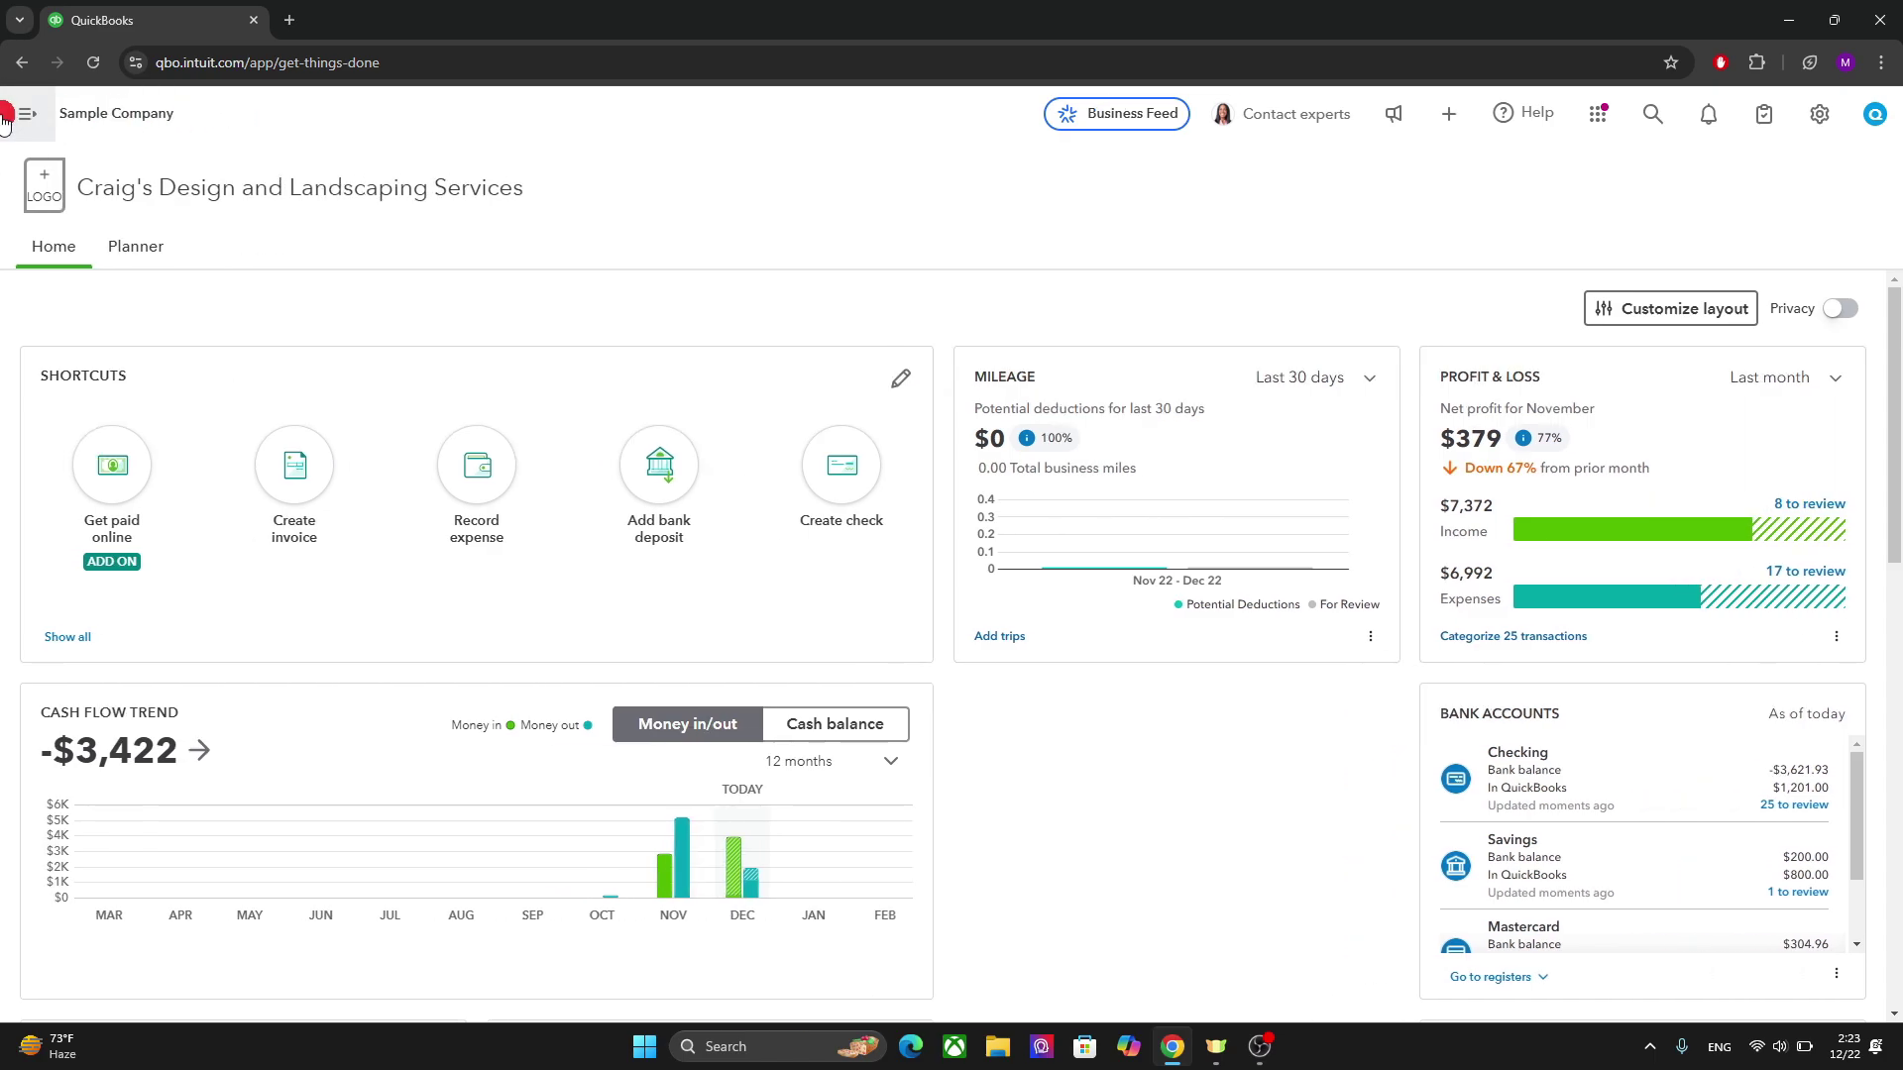
pyautogui.click(24, 115)
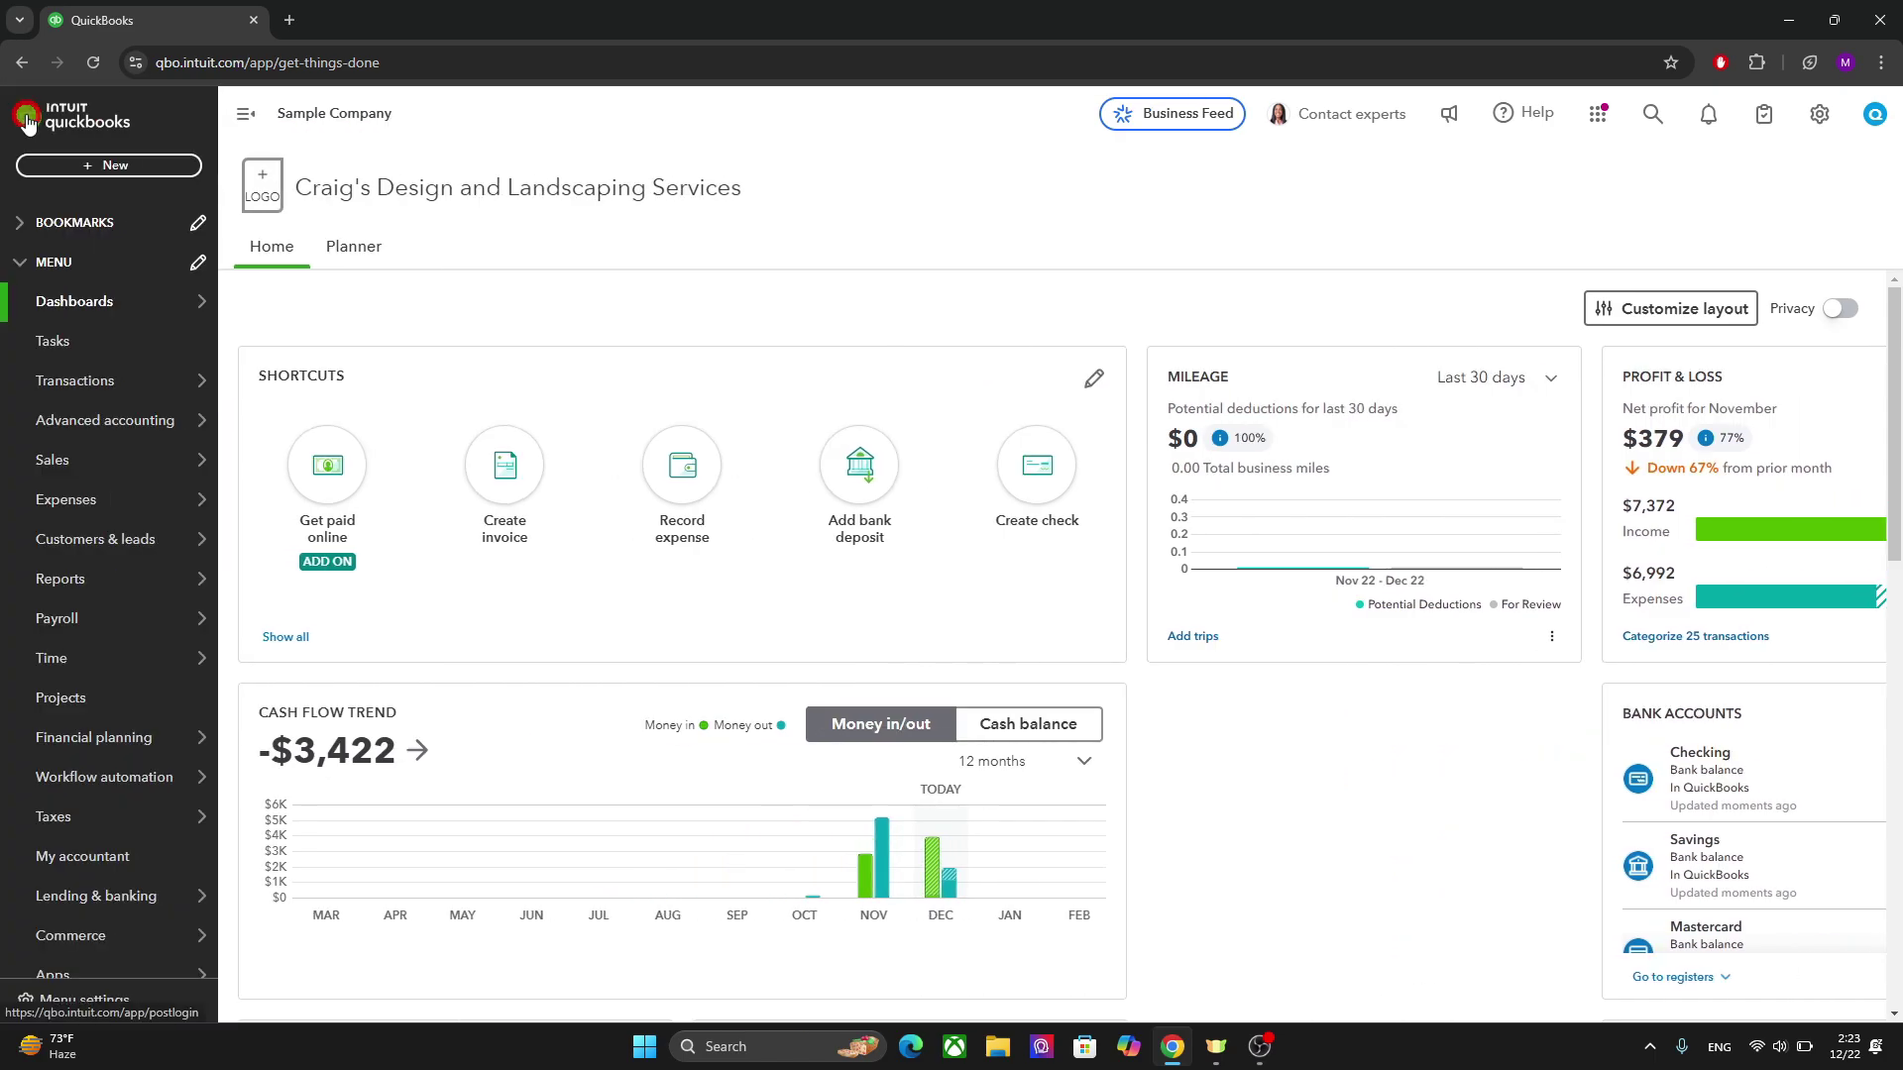
pyautogui.click(144, 220)
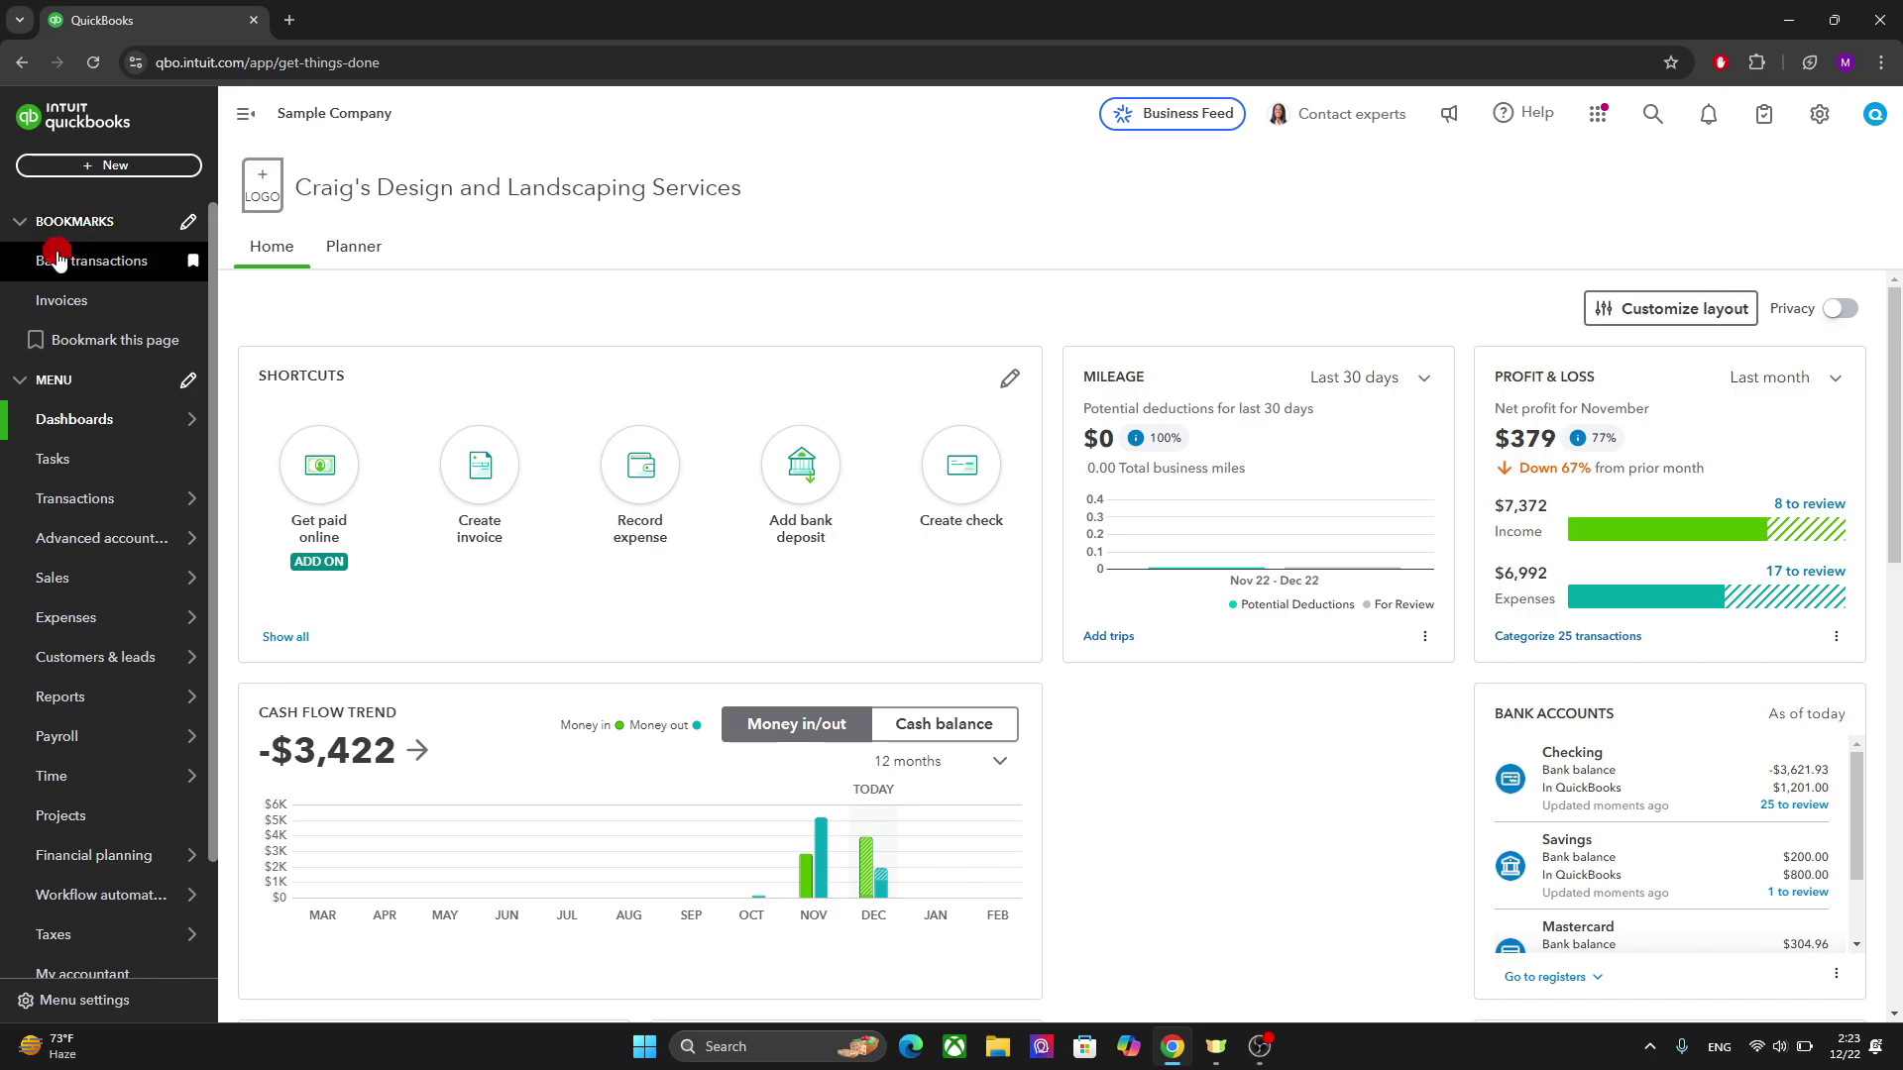
pyautogui.click(183, 228)
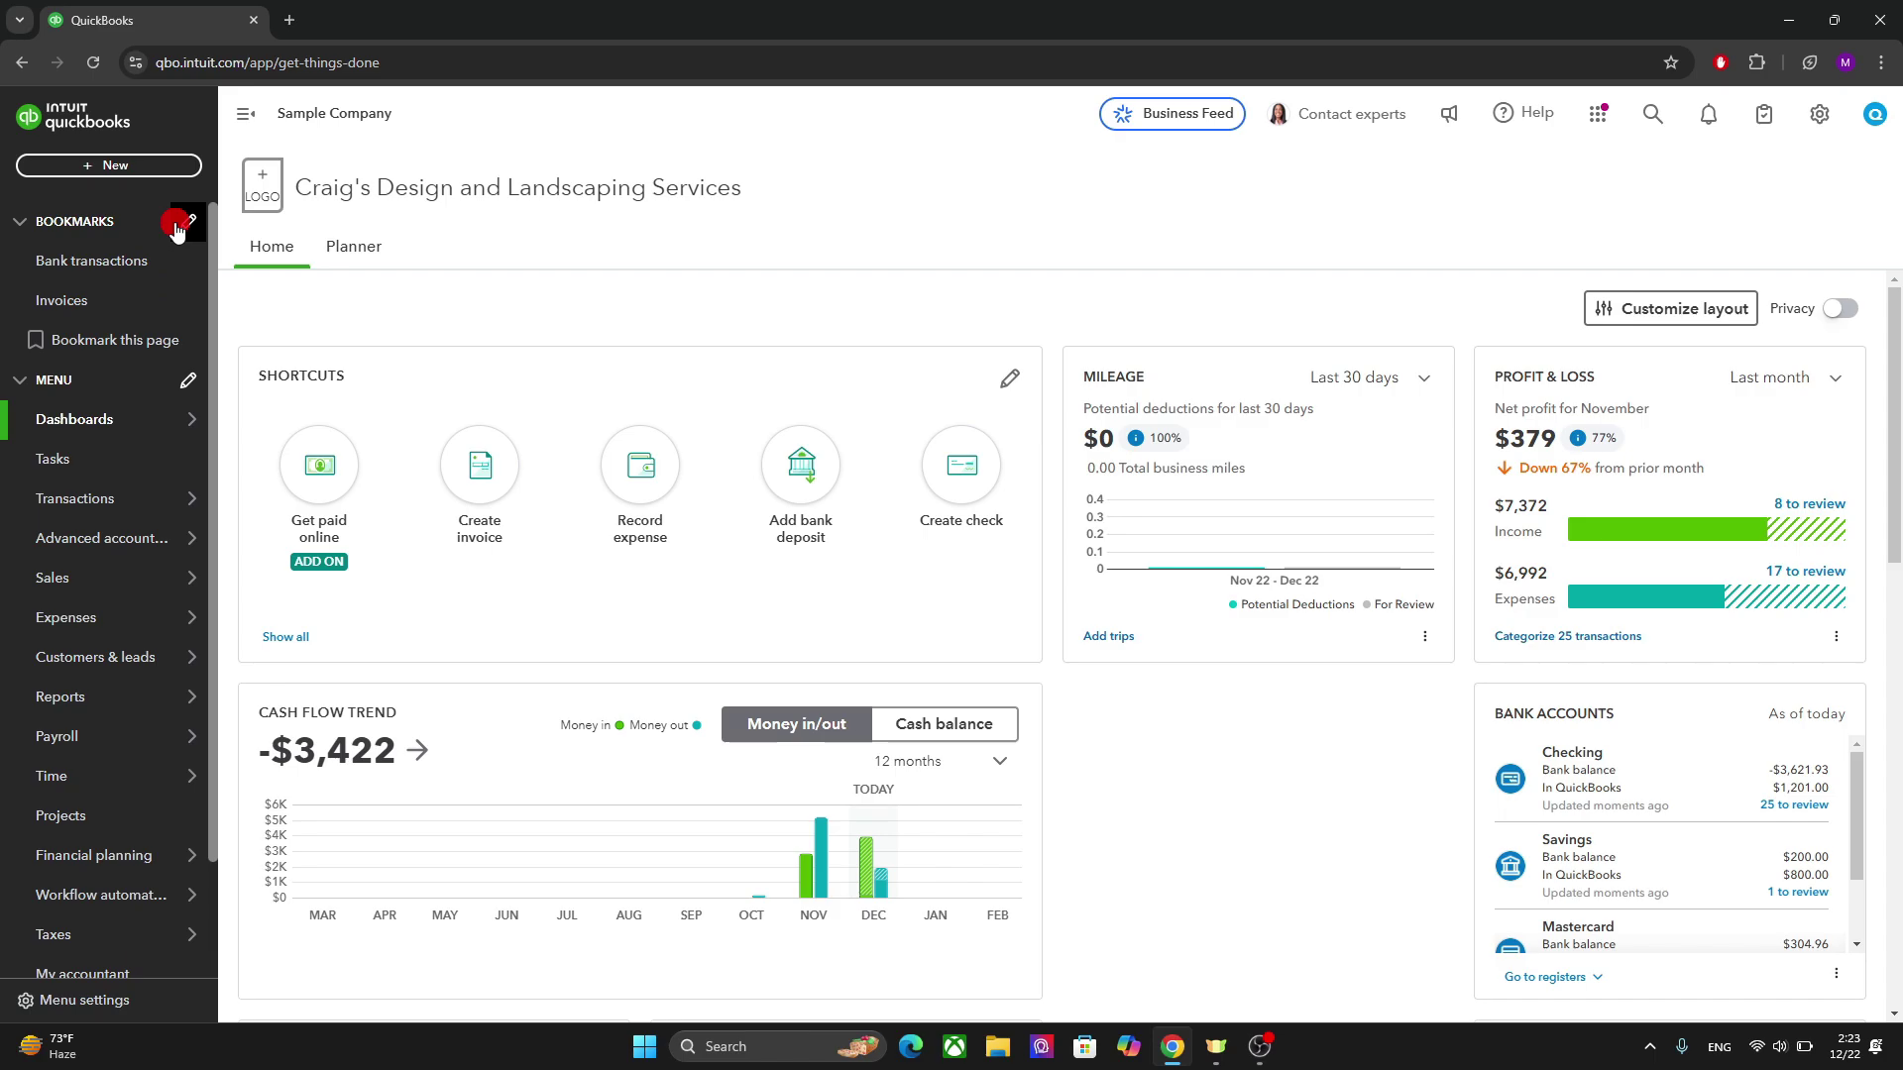
# Swap the Invoices bookmark for Bills, Budgets and Customers, keeping Bank transactions, and save
pyautogui.click(189, 229)
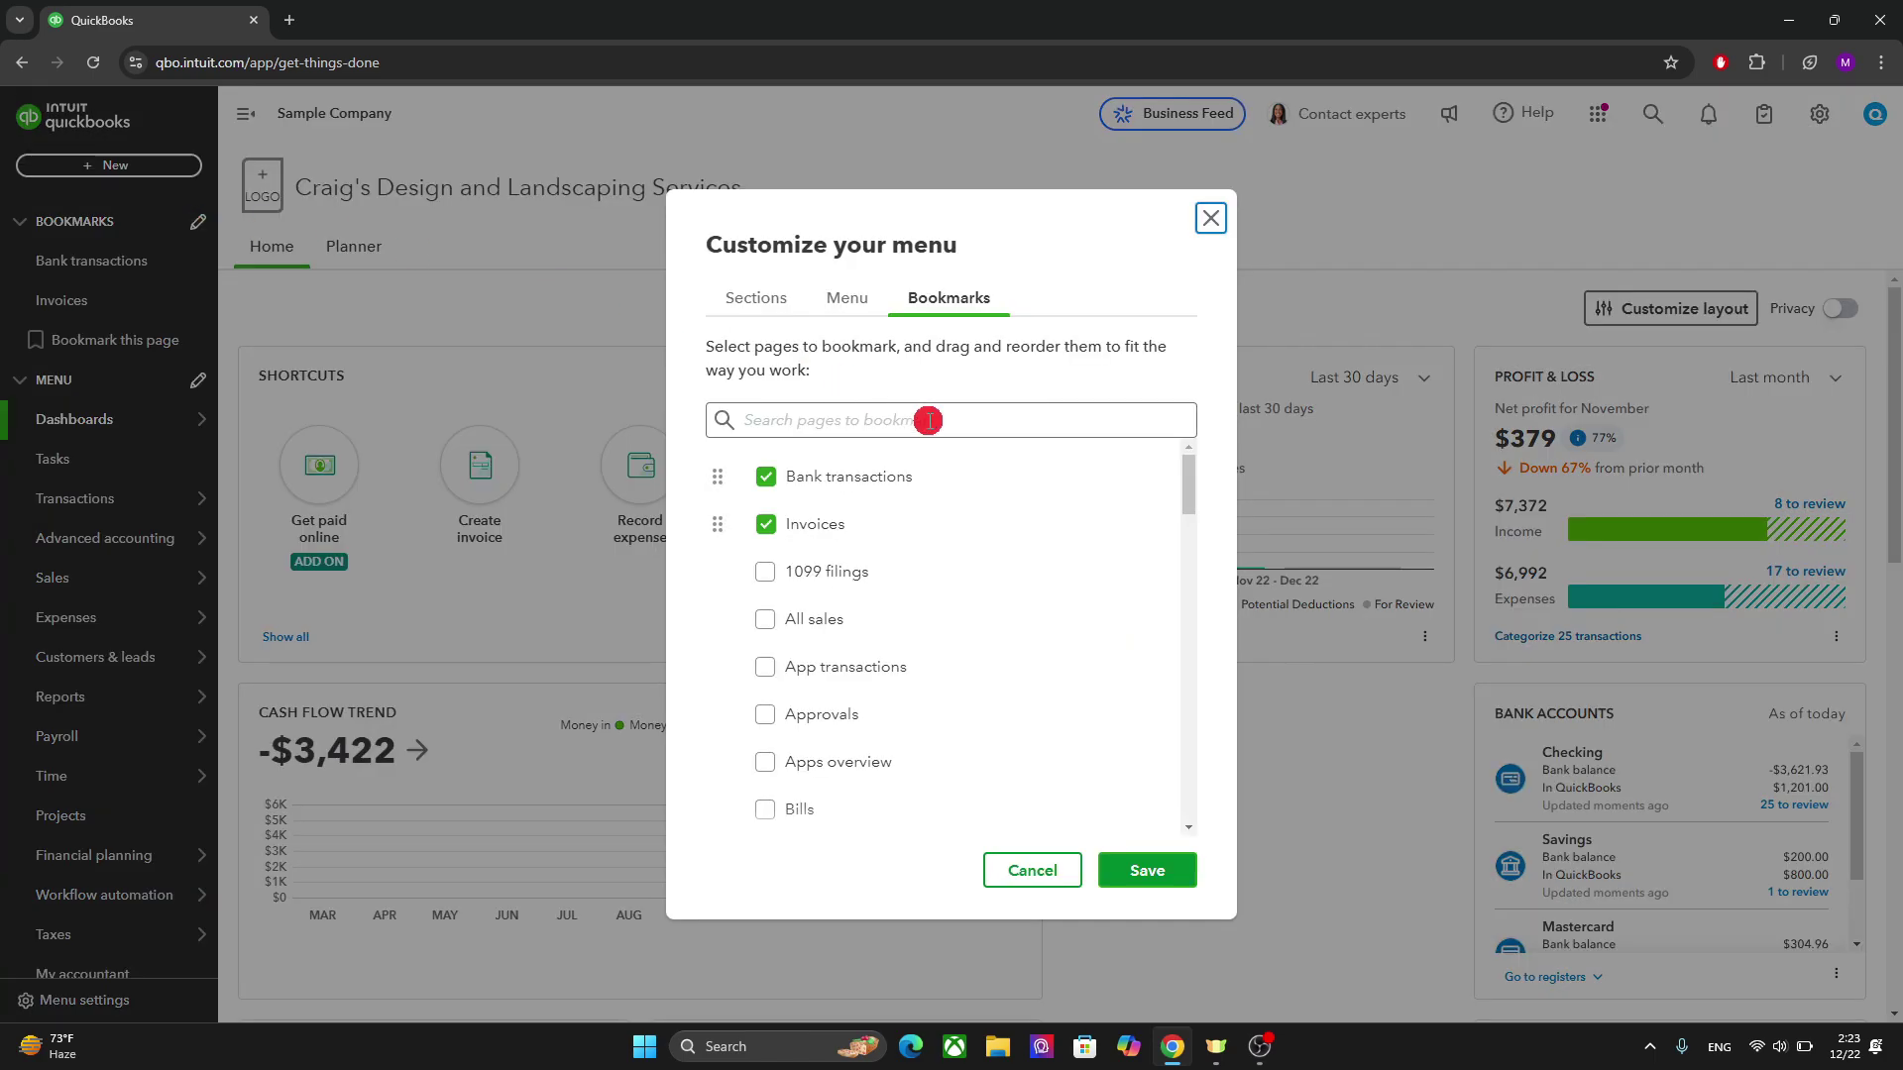
pyautogui.click(768, 525)
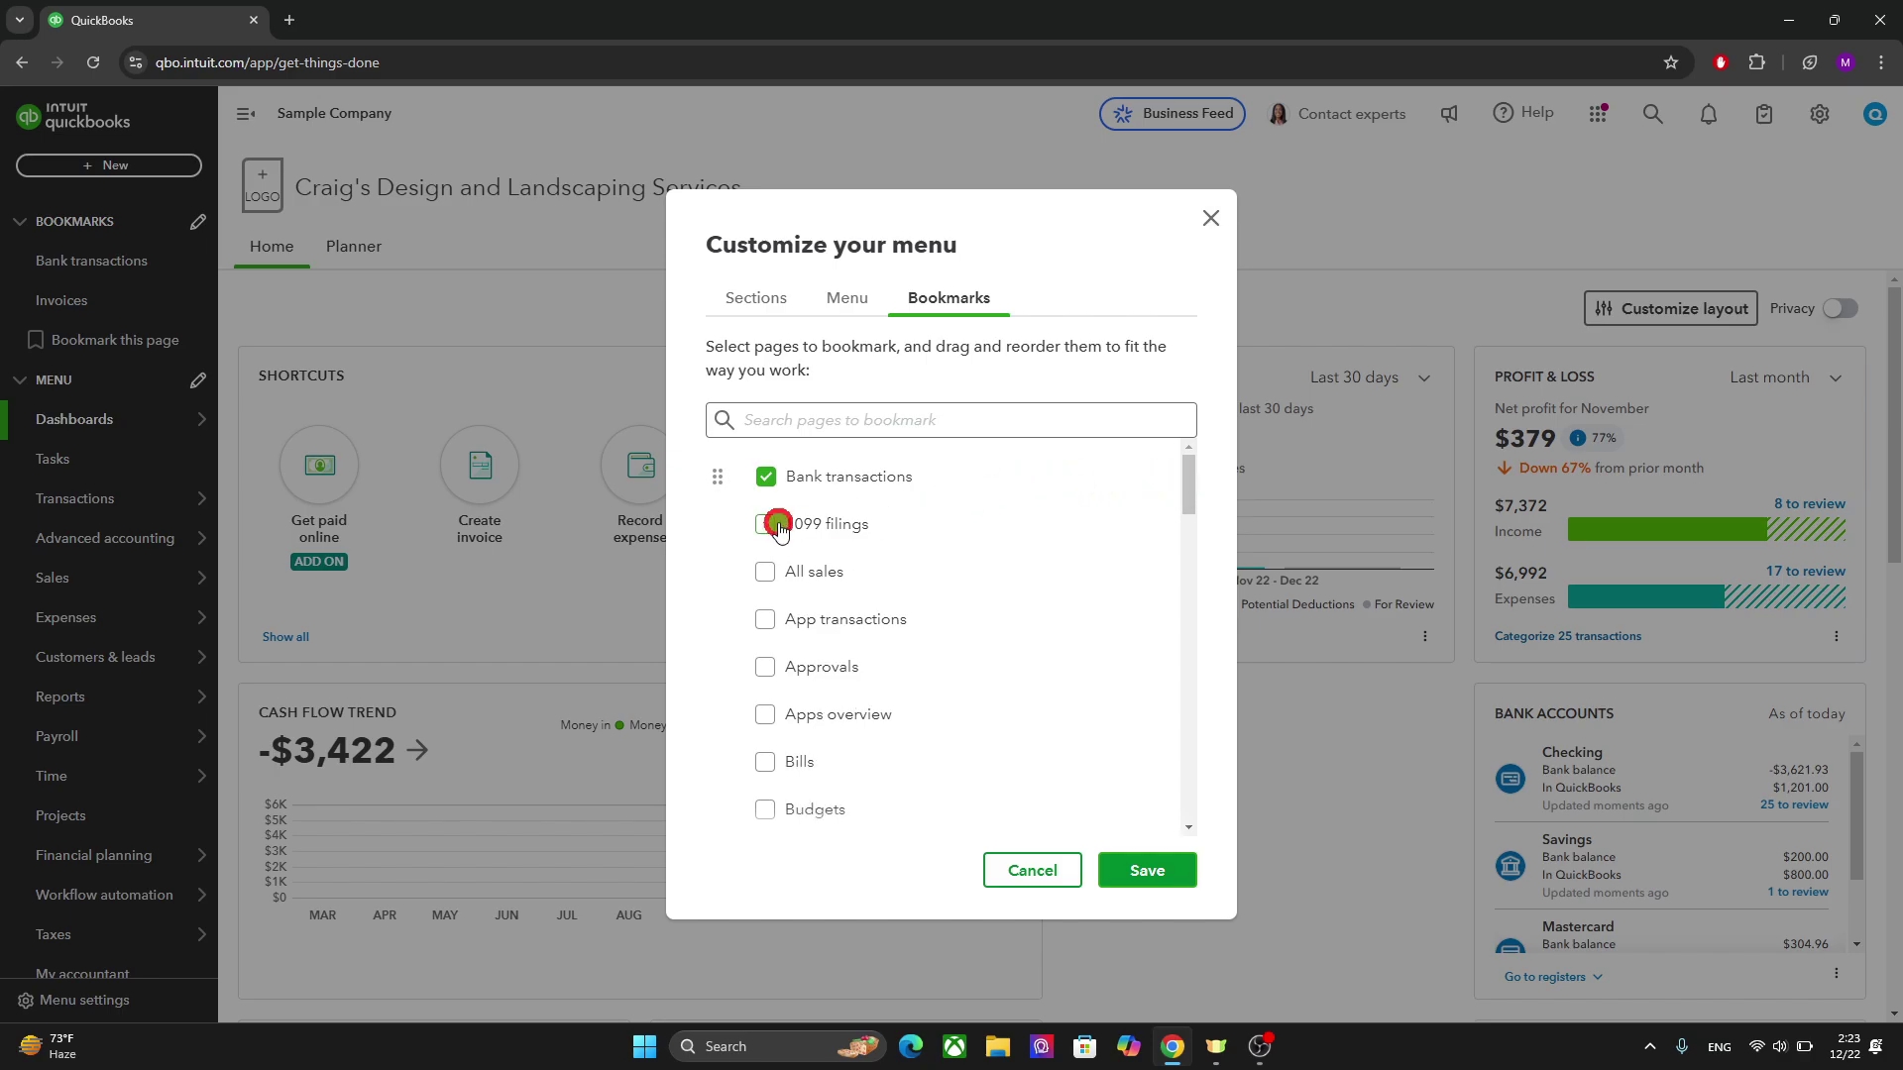
pyautogui.click(765, 762)
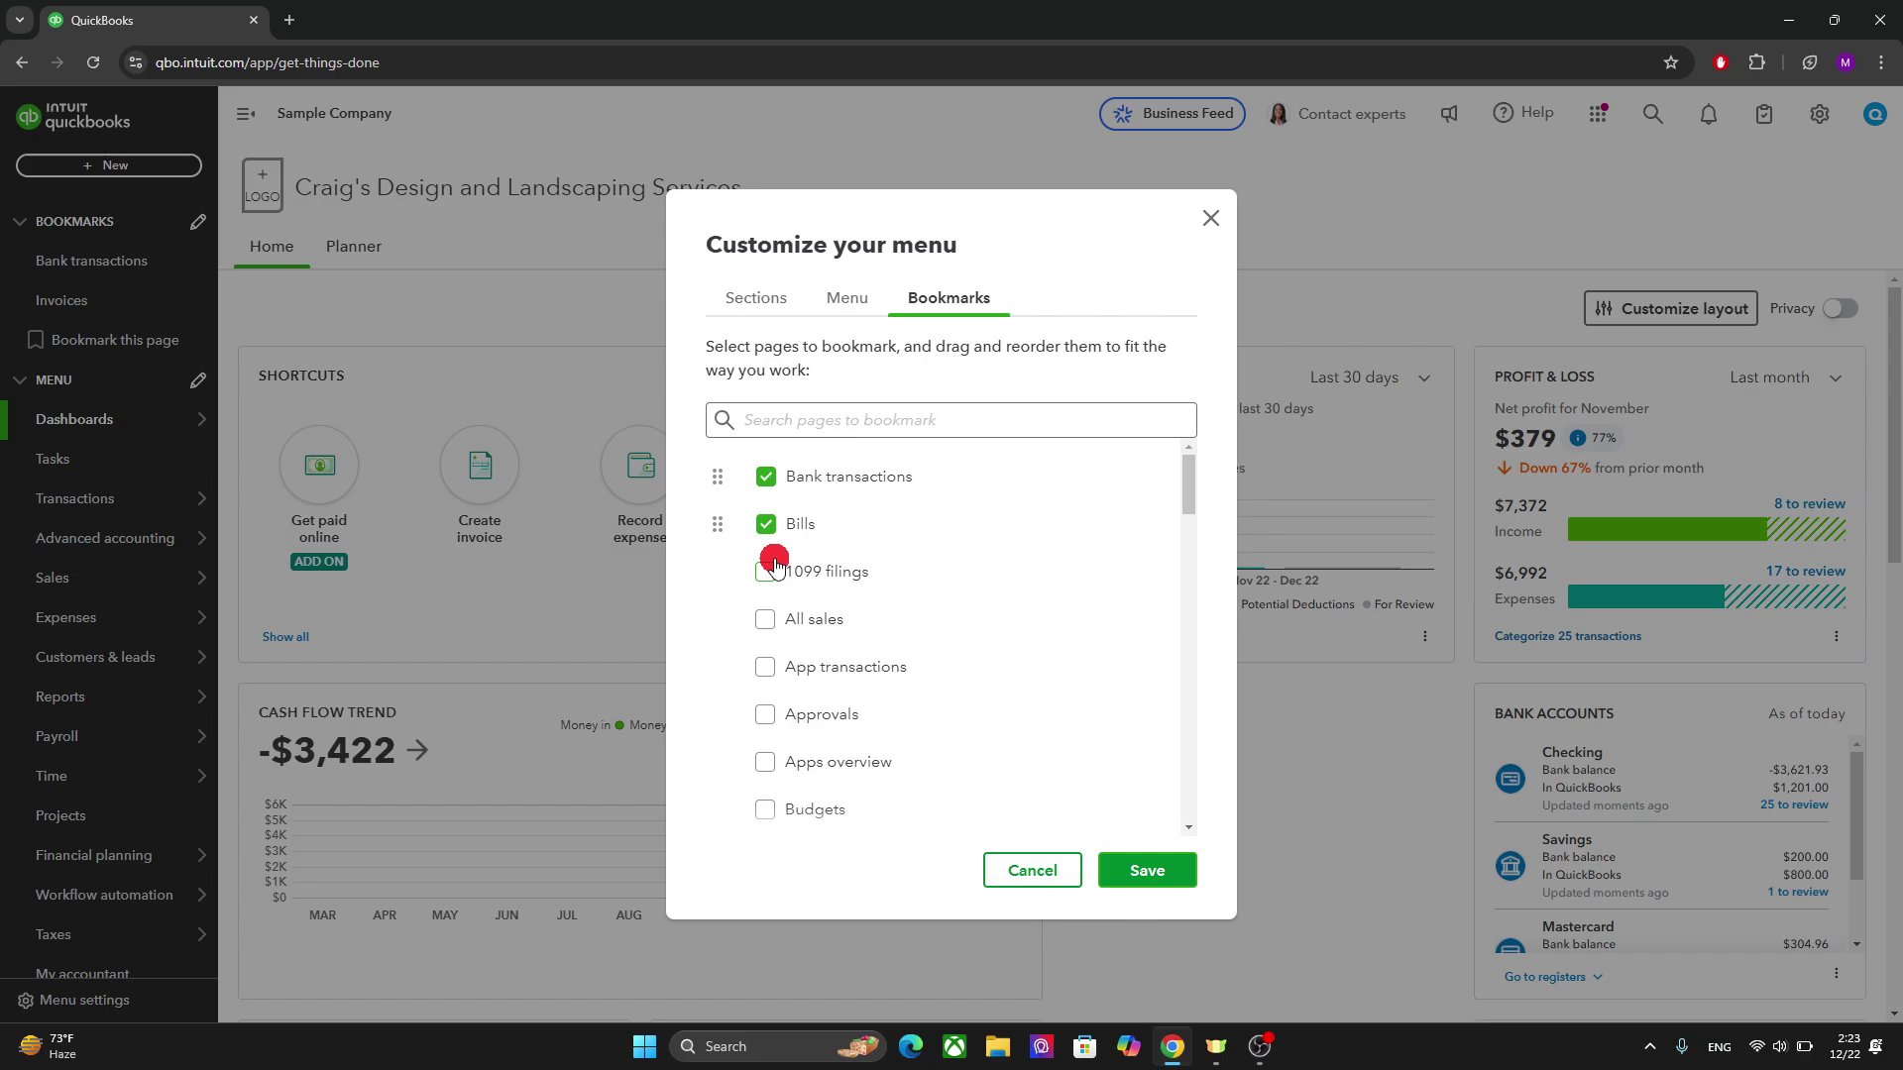
pyautogui.click(768, 803)
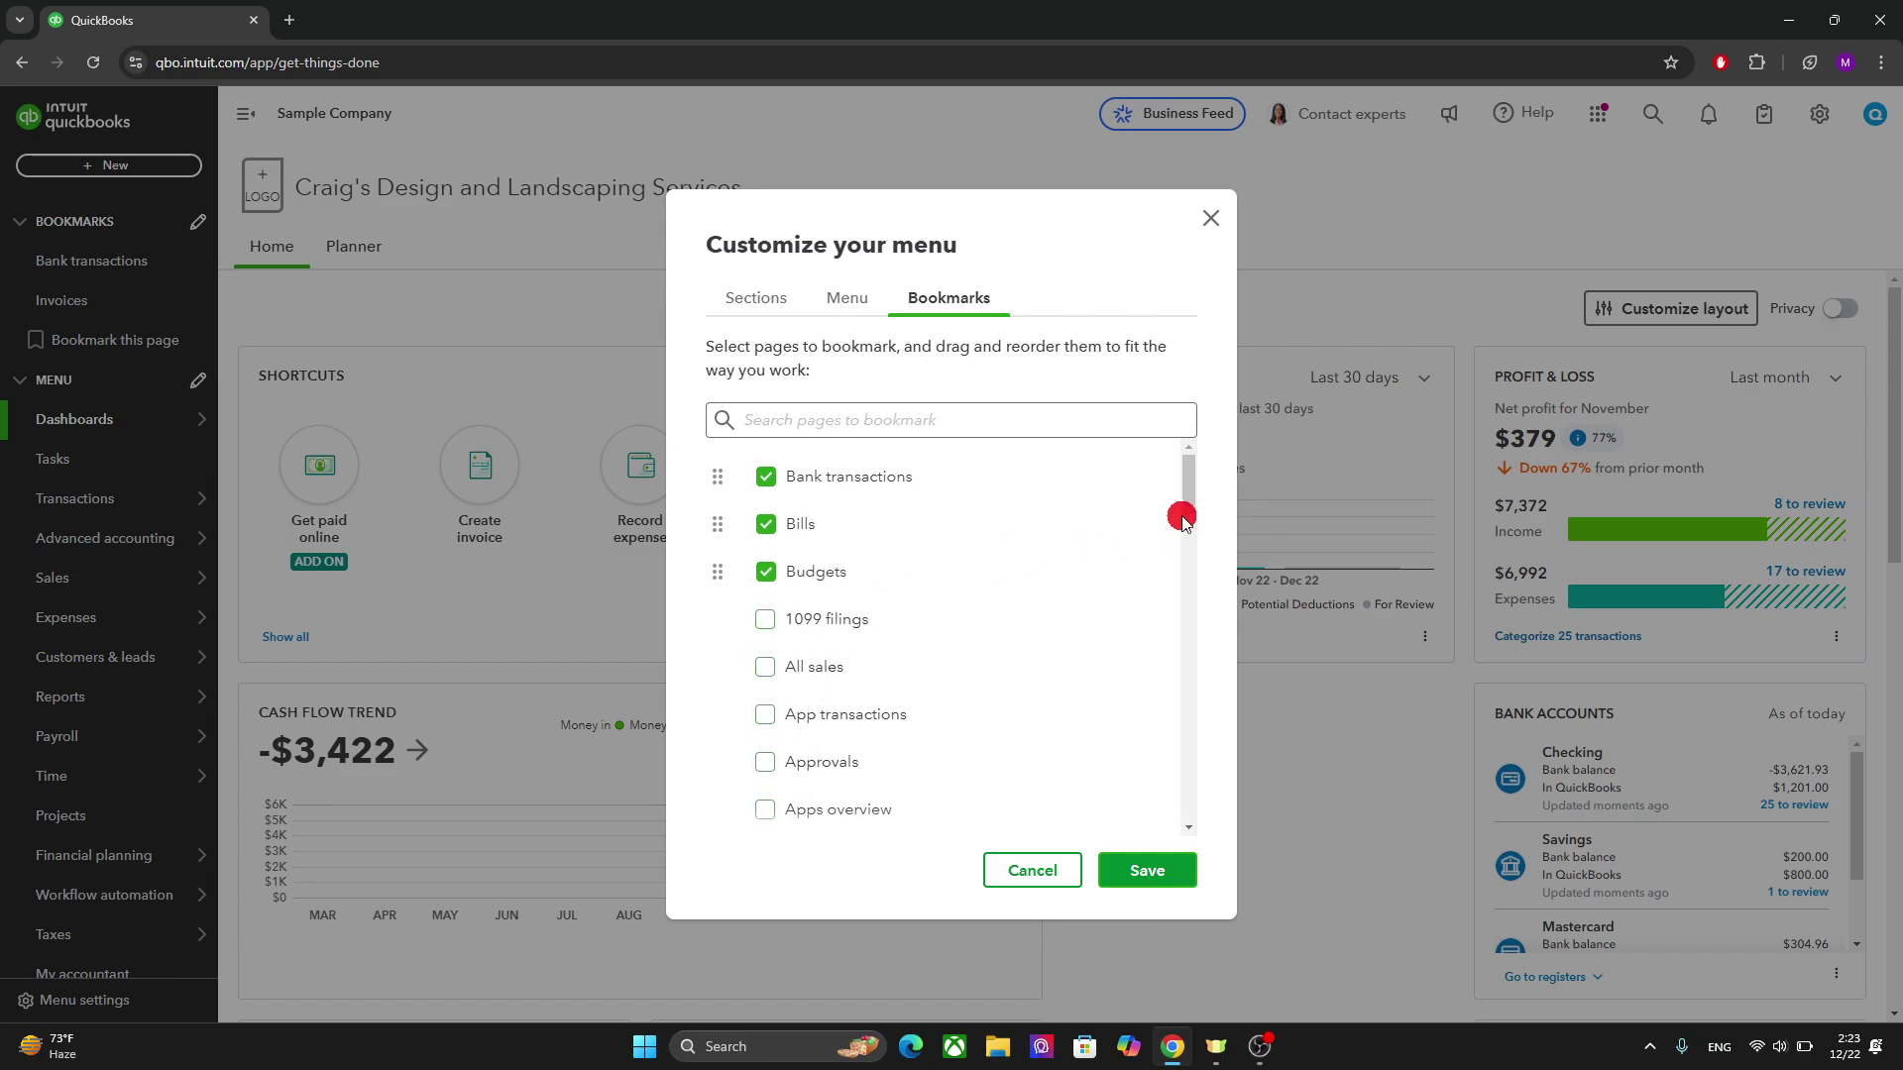
pyautogui.scroll(-4, 1180, 514)
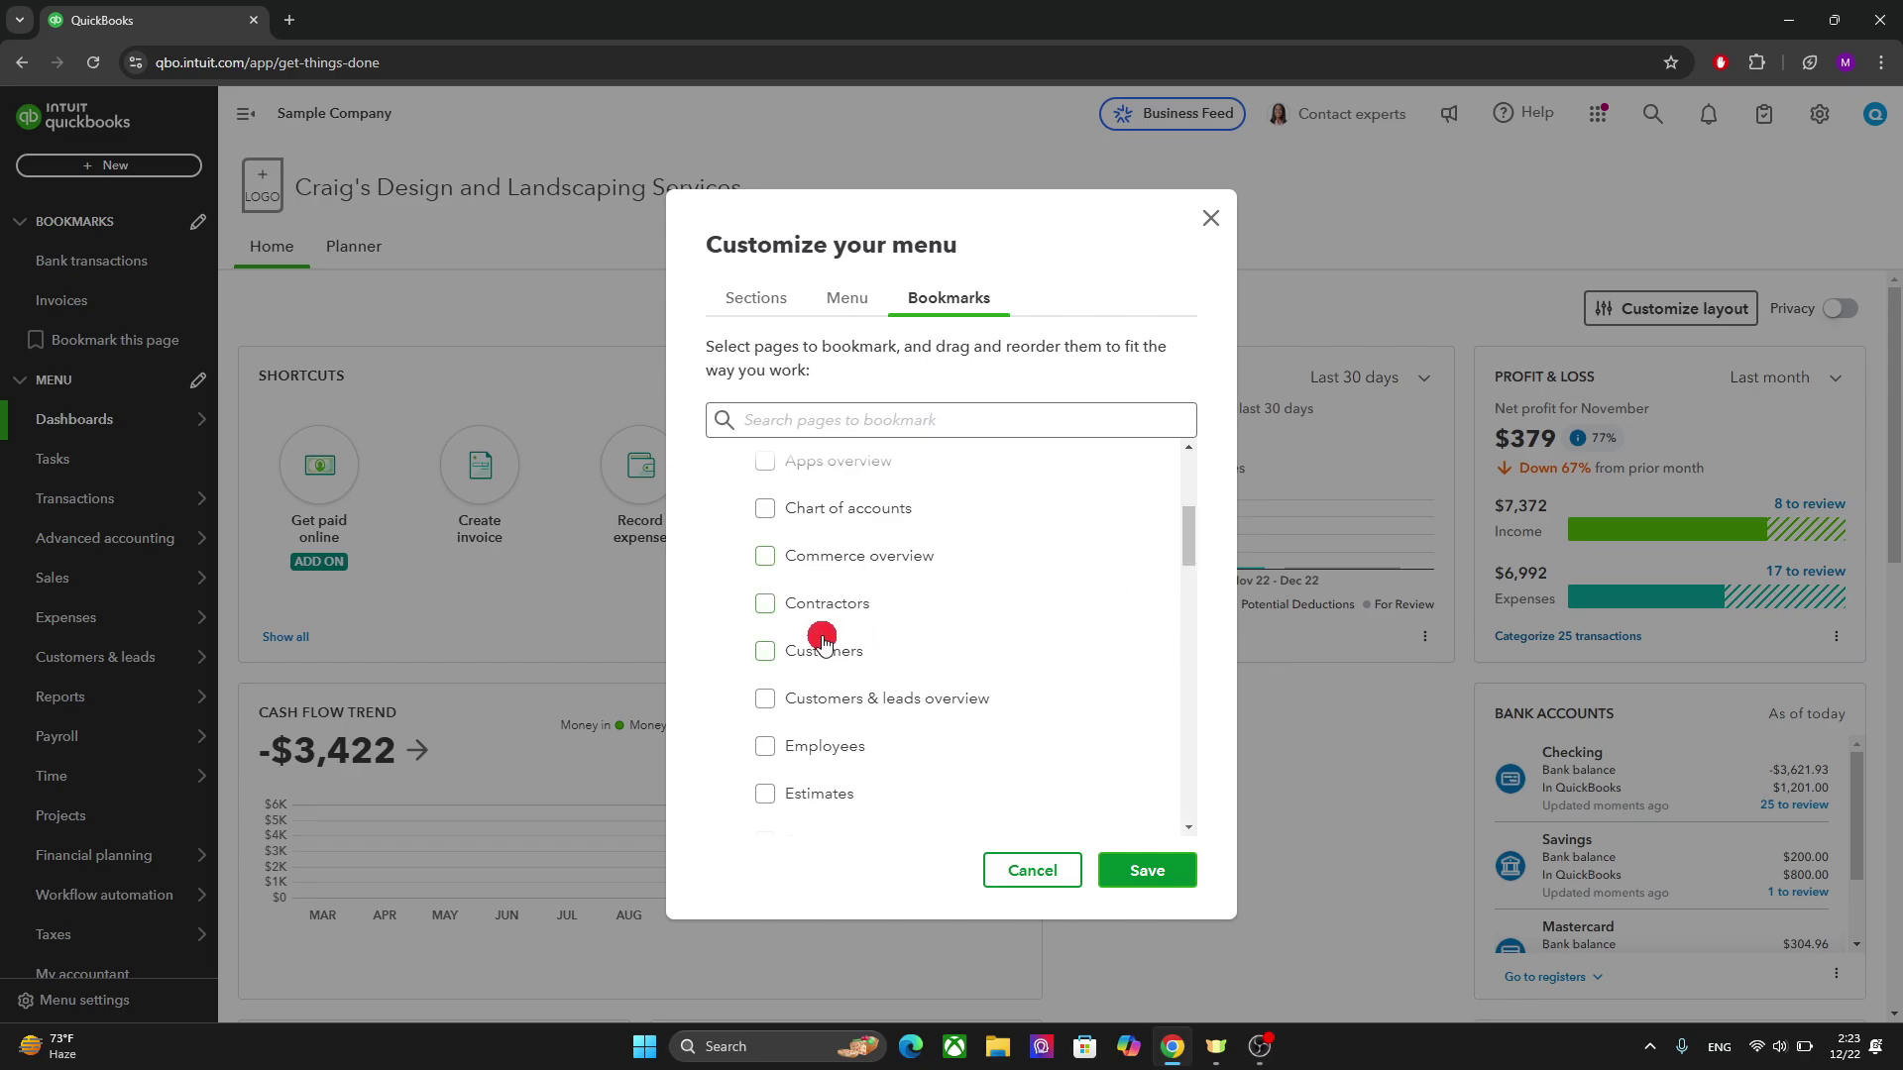
pyautogui.click(769, 652)
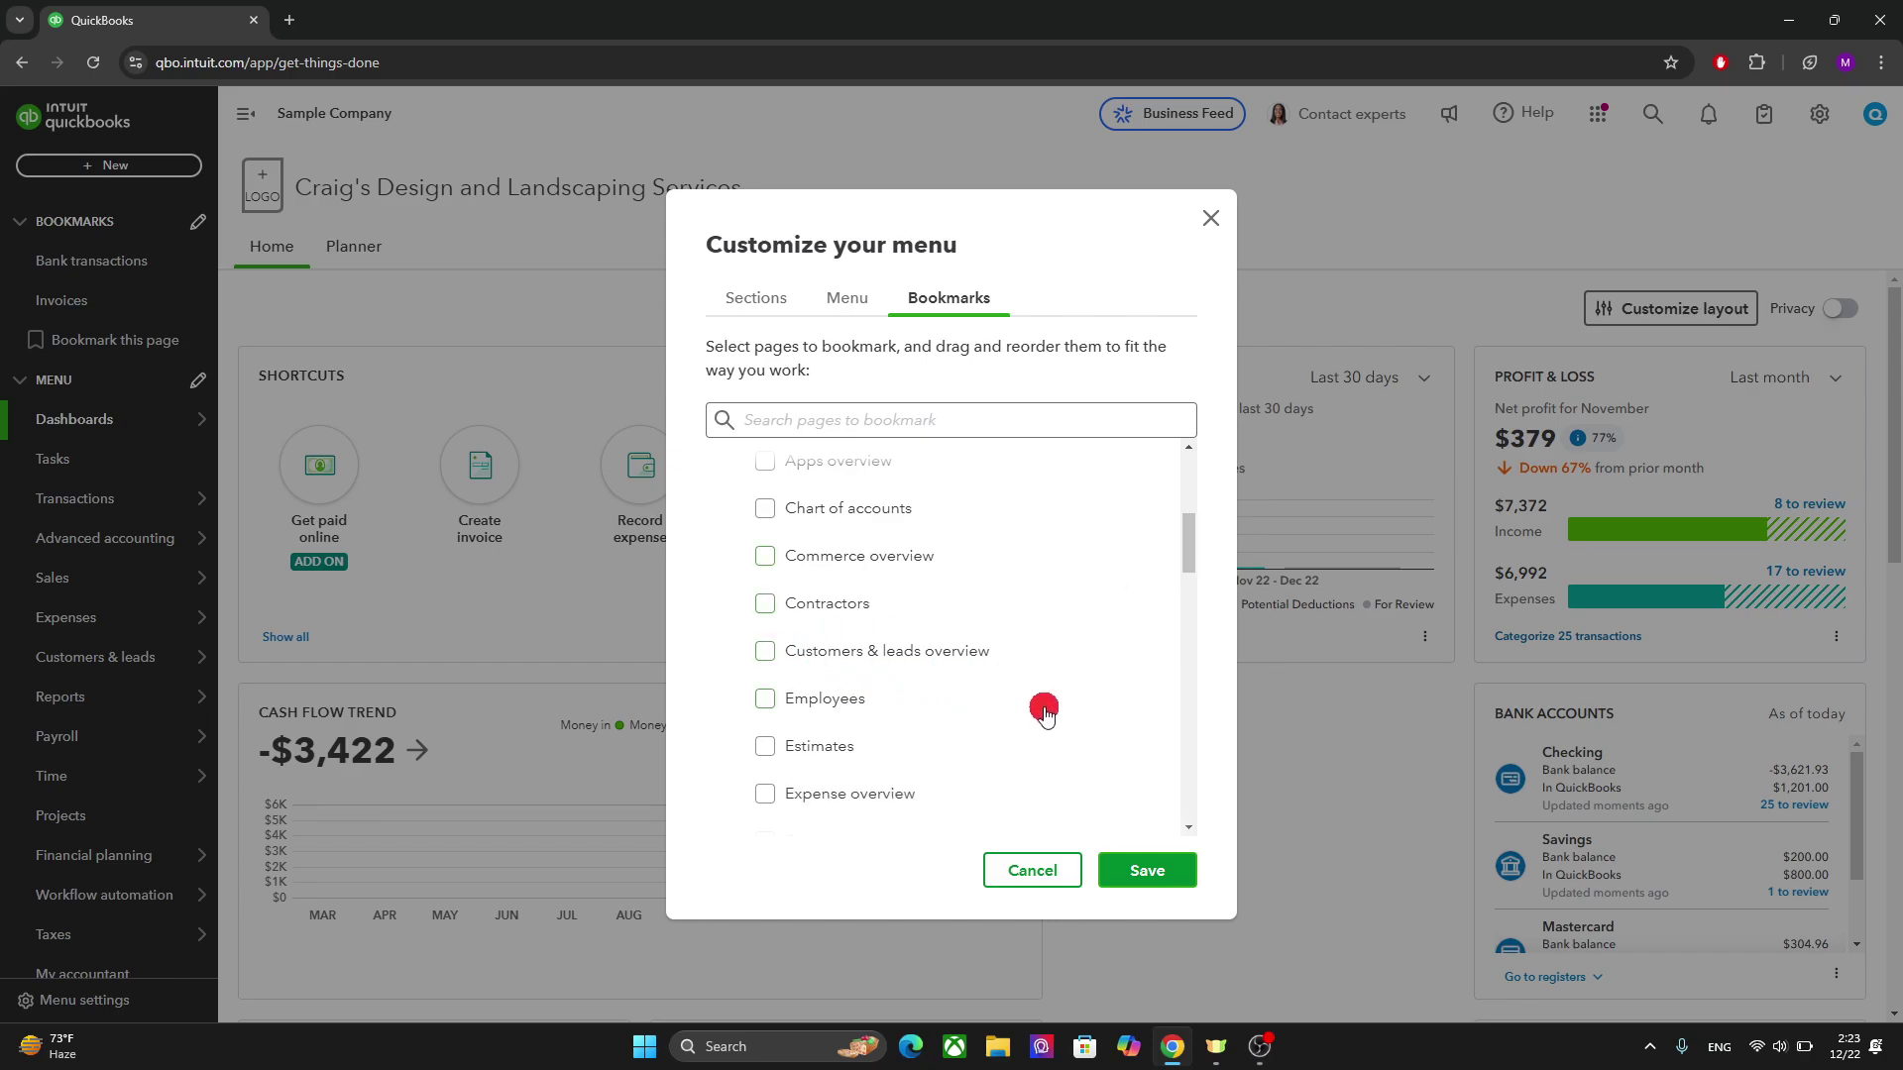
pyautogui.click(1138, 870)
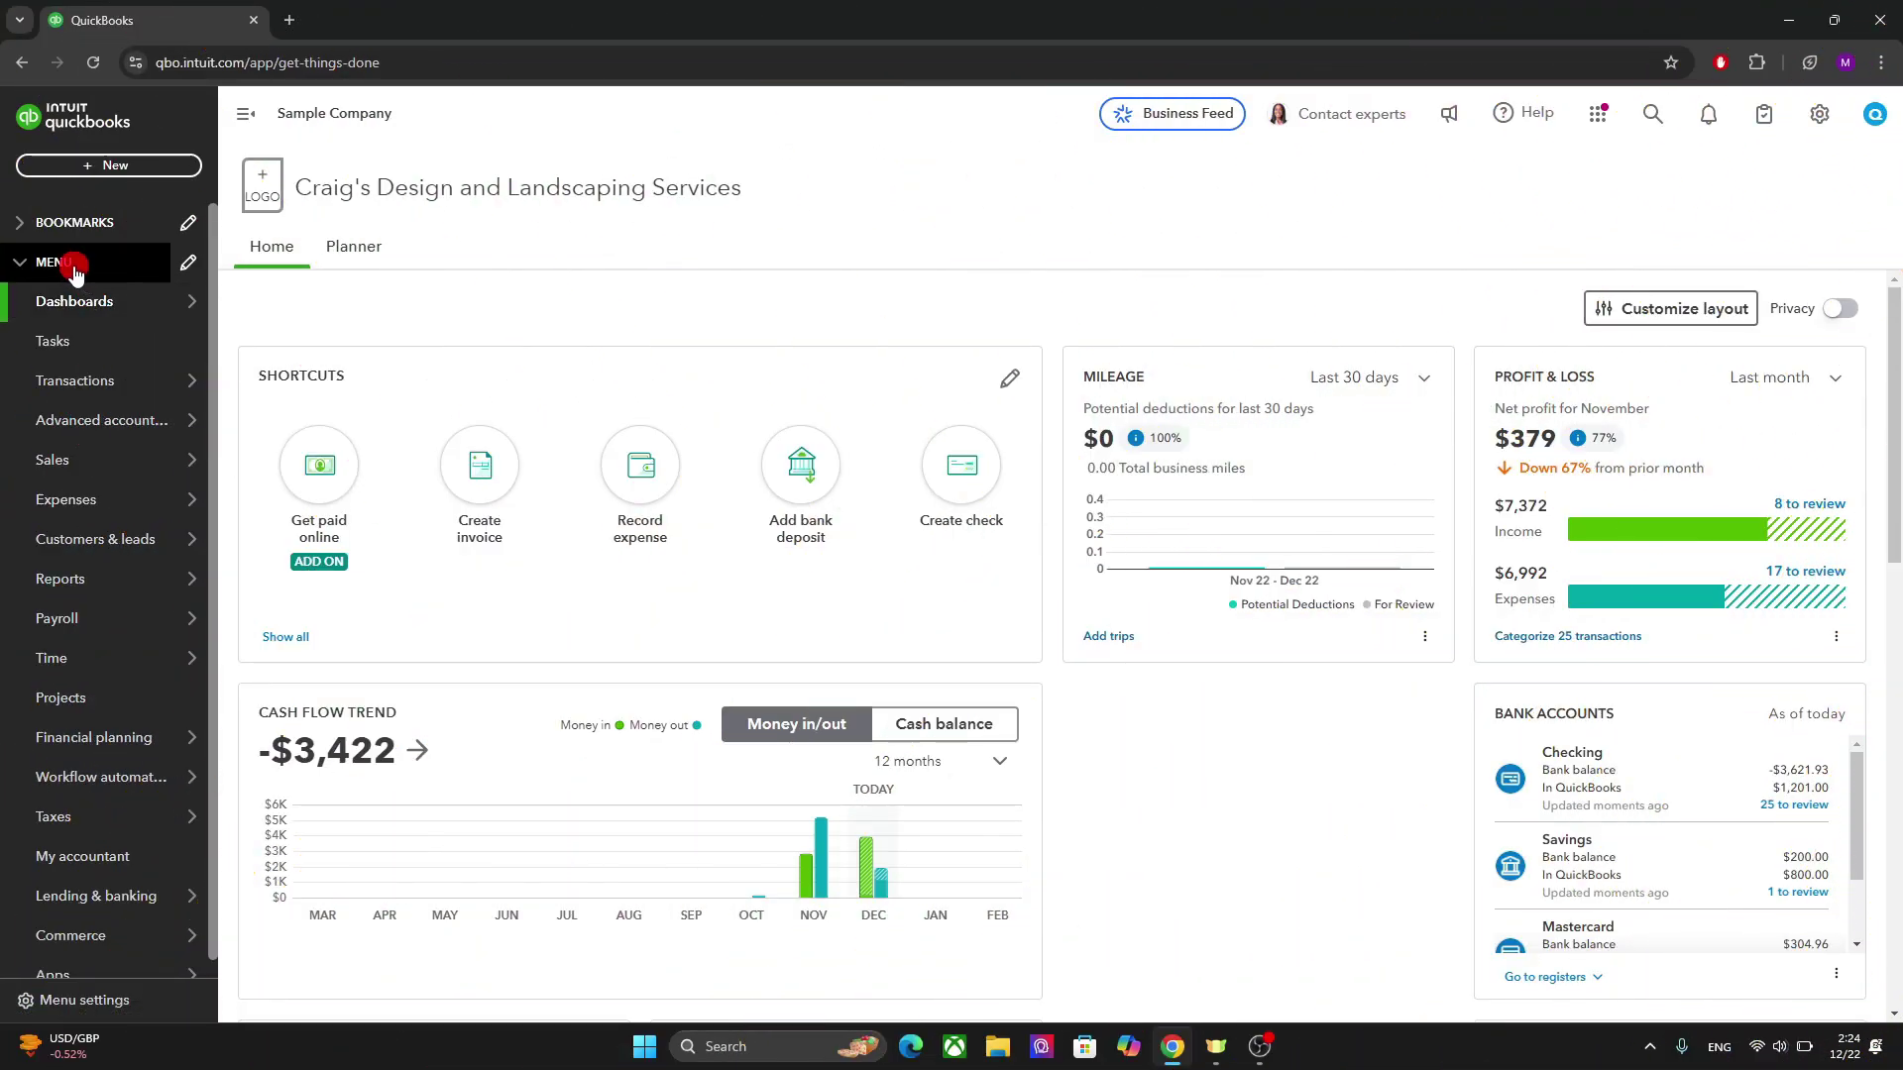
# Open the Tasks page and dismiss the Add task form without creating a task
pyautogui.moveTo(104, 322)
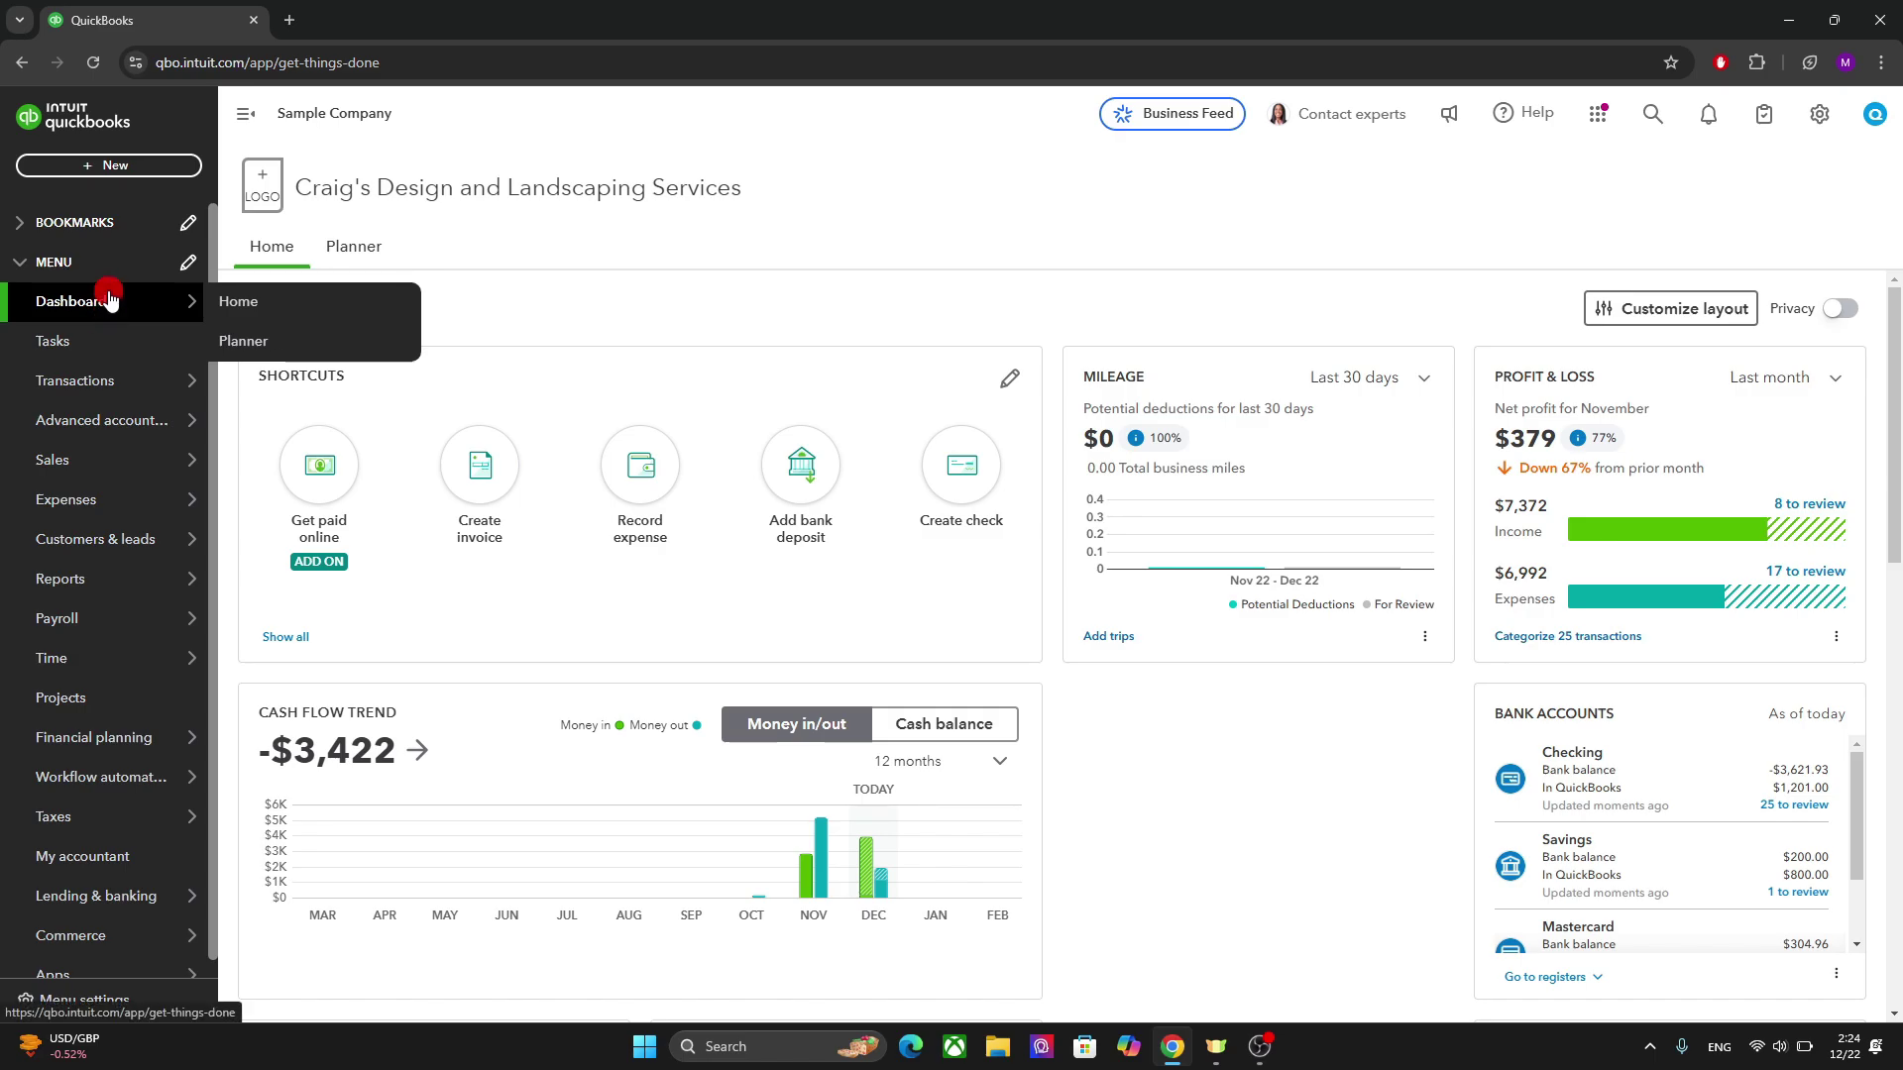
pyautogui.moveTo(104, 502)
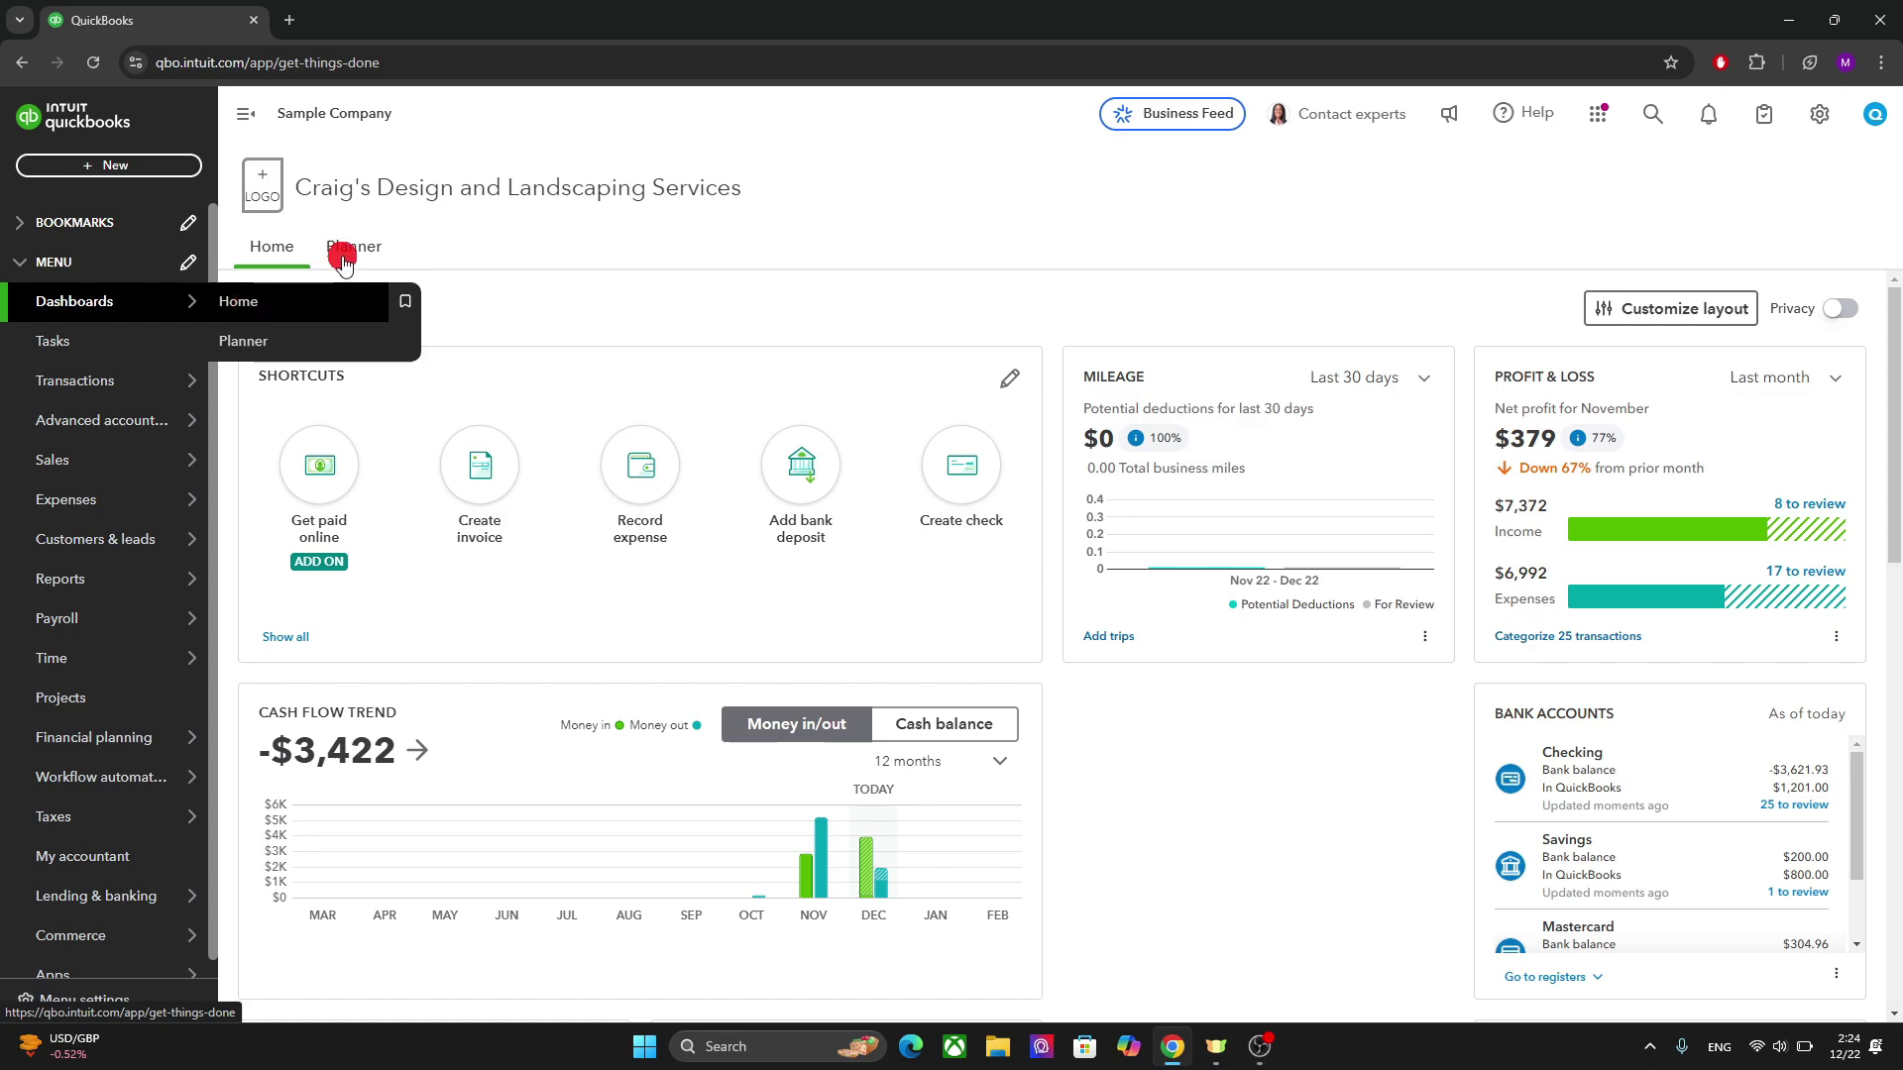
pyautogui.click(129, 341)
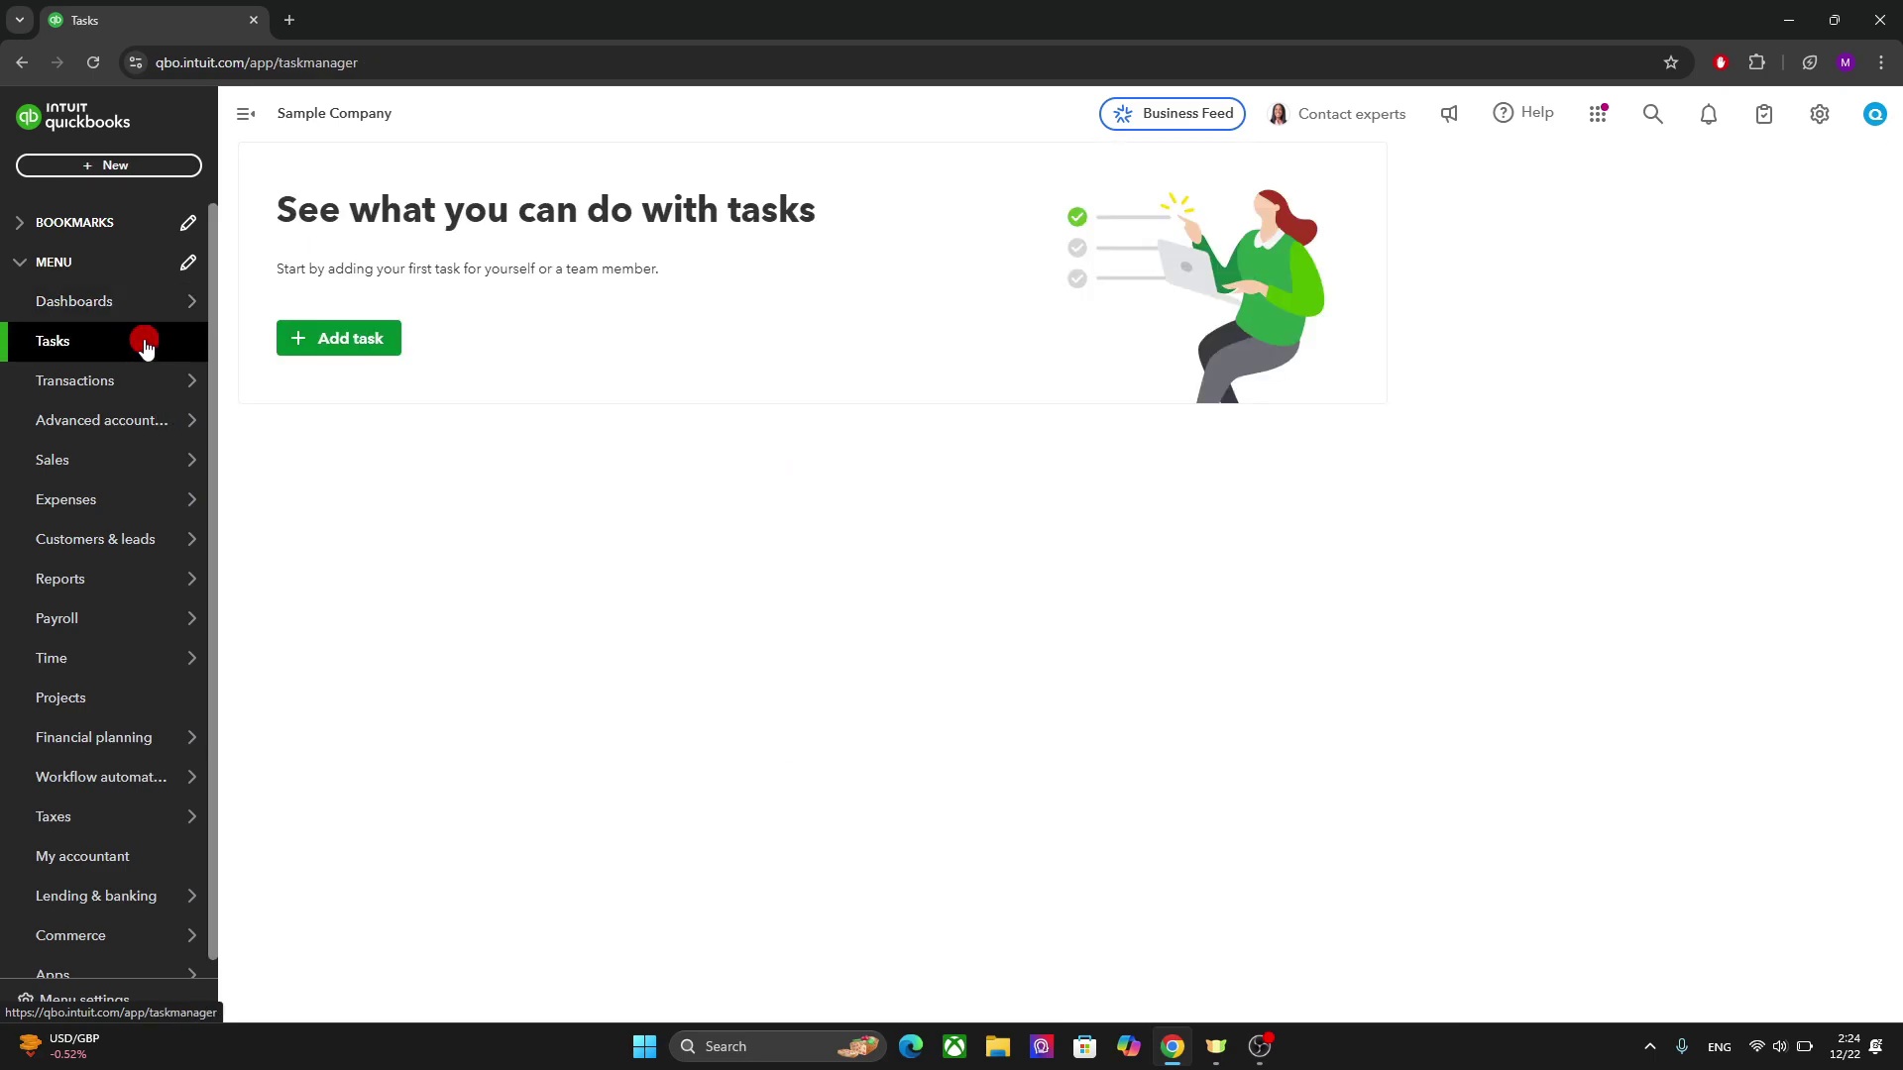
pyautogui.click(322, 339)
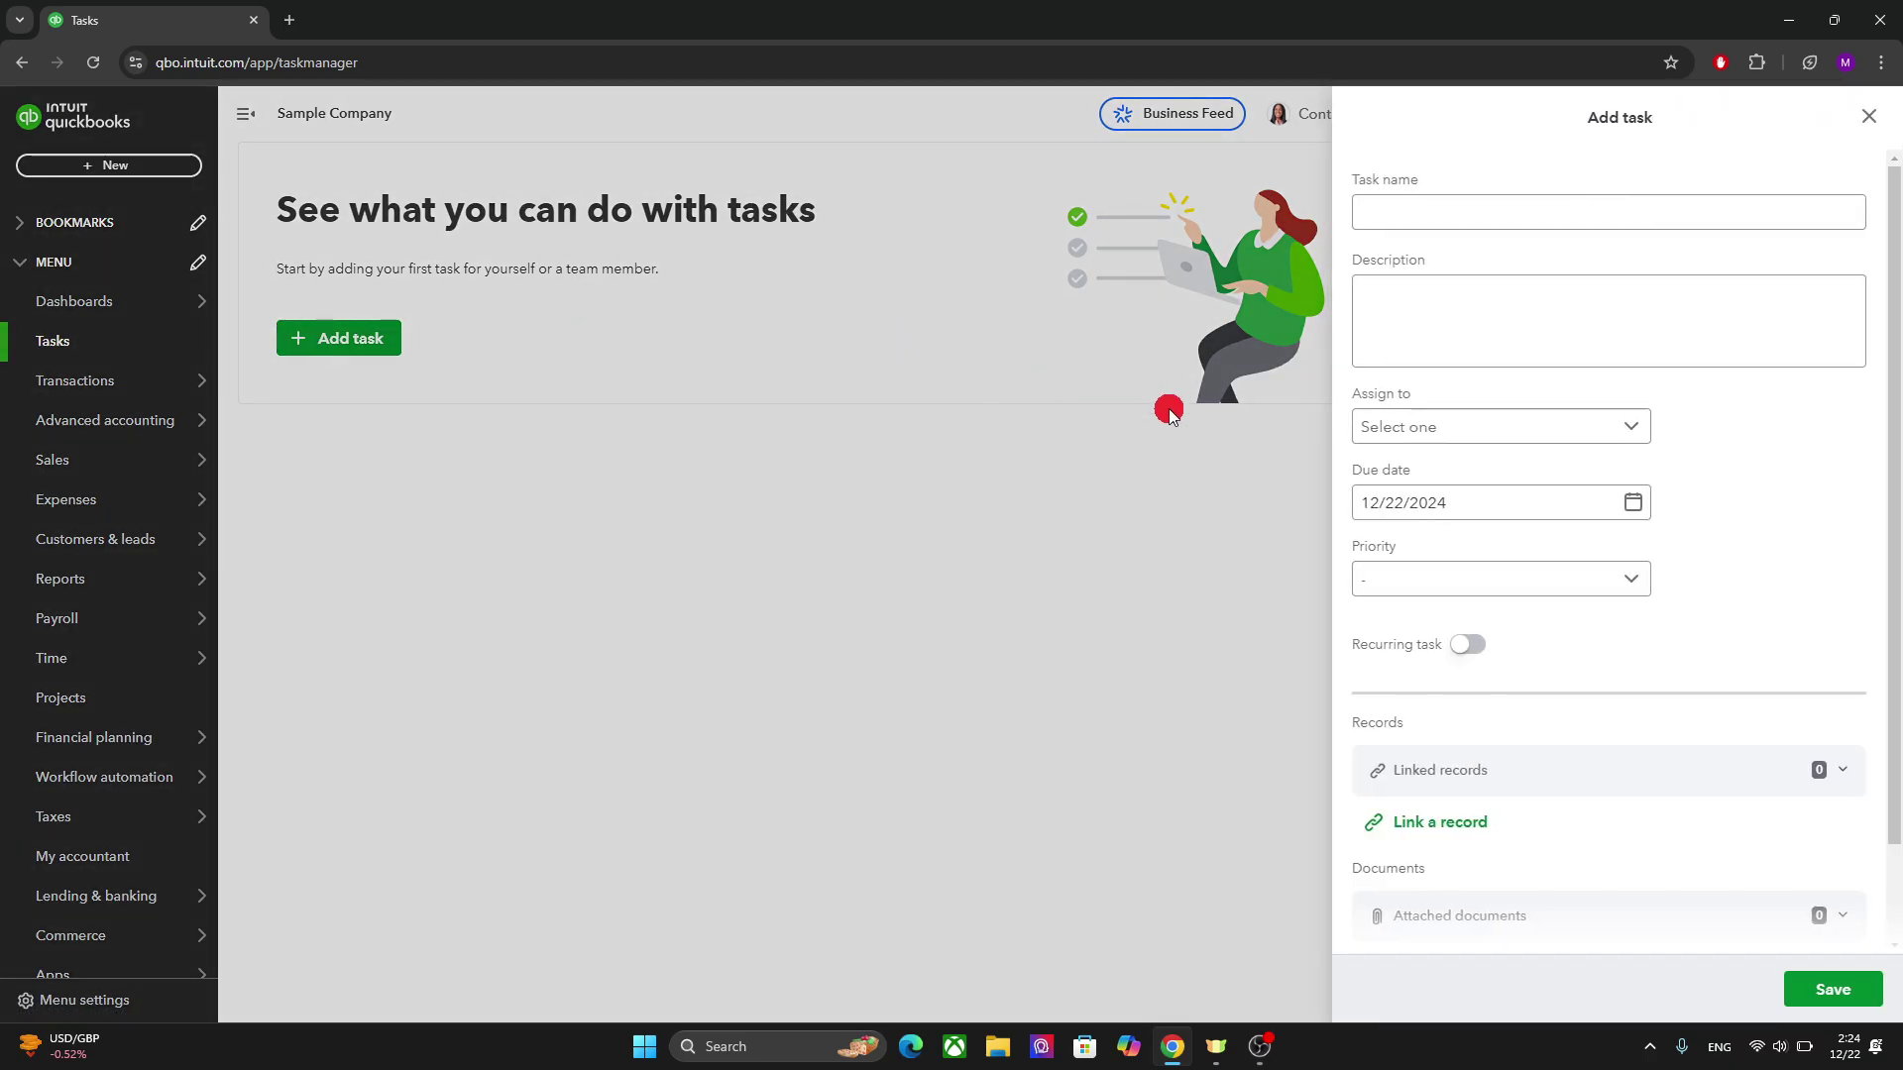
pyautogui.press('Escape')
pyautogui.moveTo(146, 383)
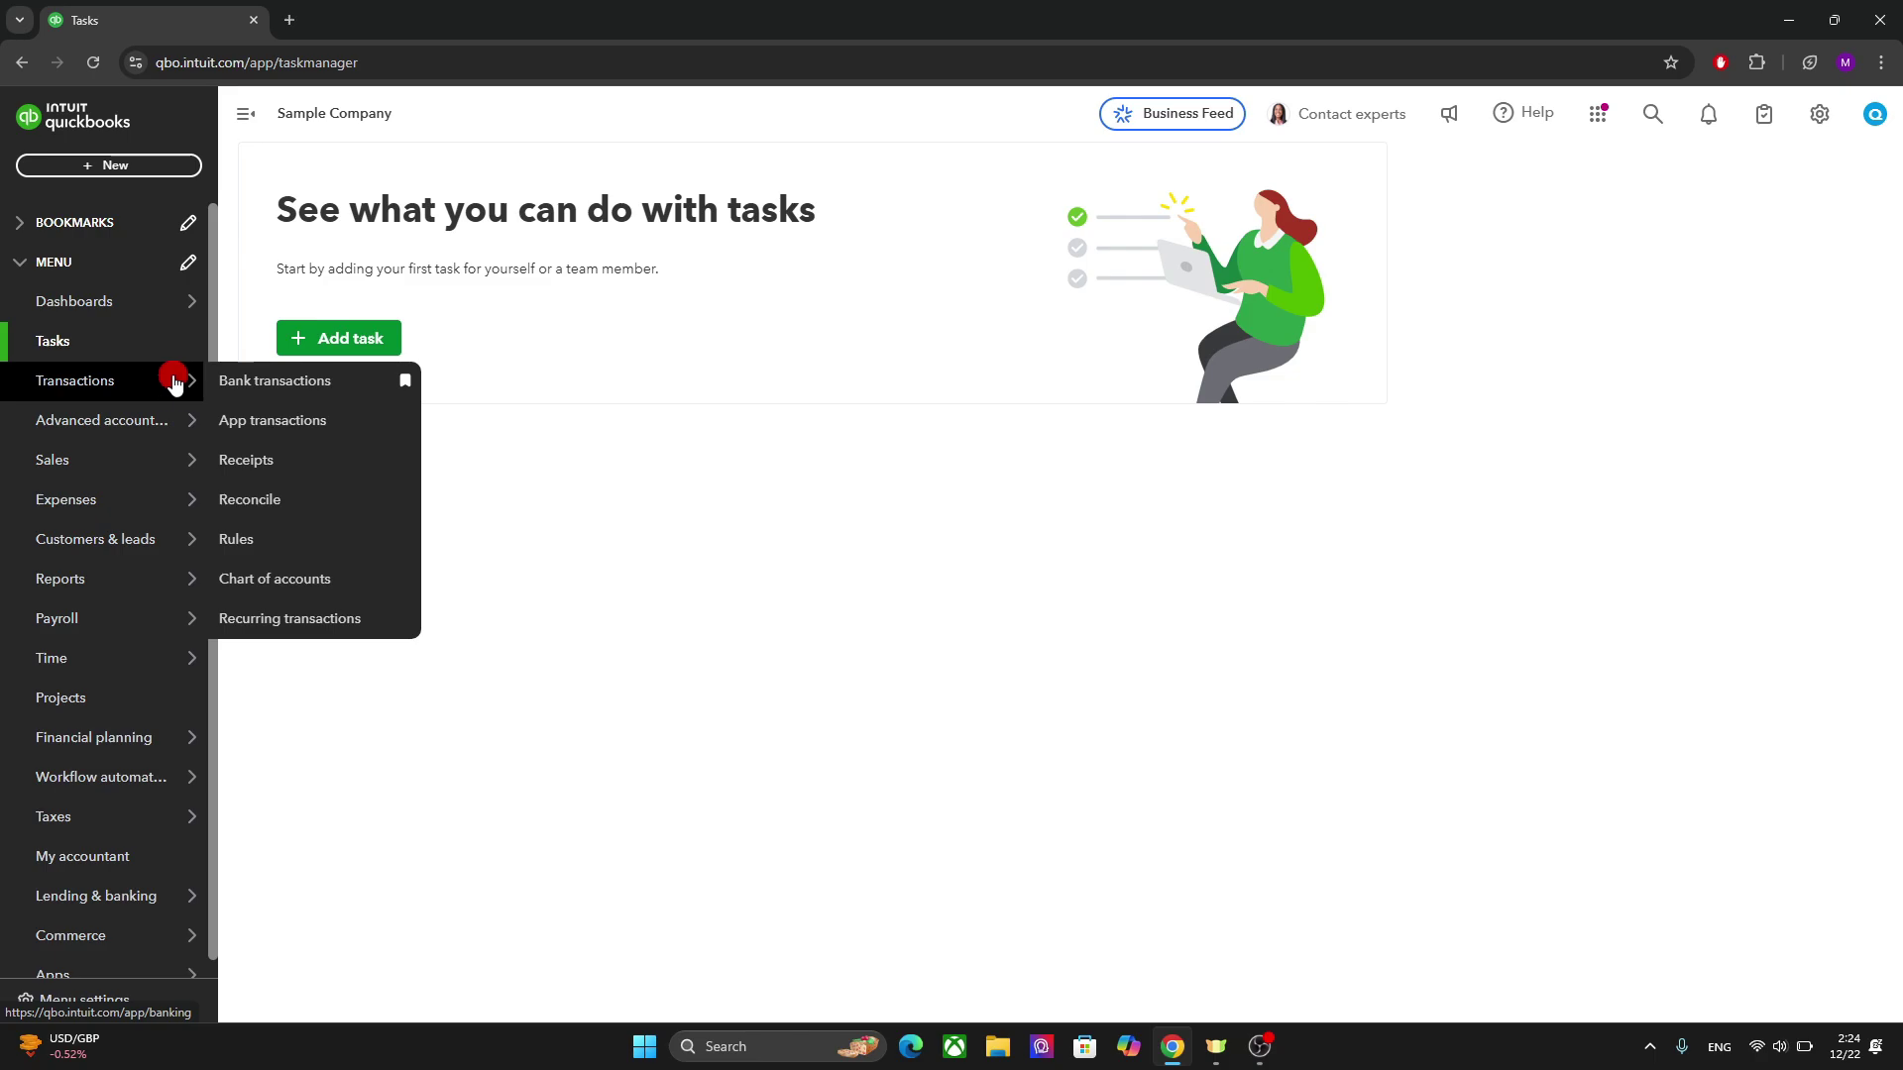
pyautogui.moveTo(188, 425)
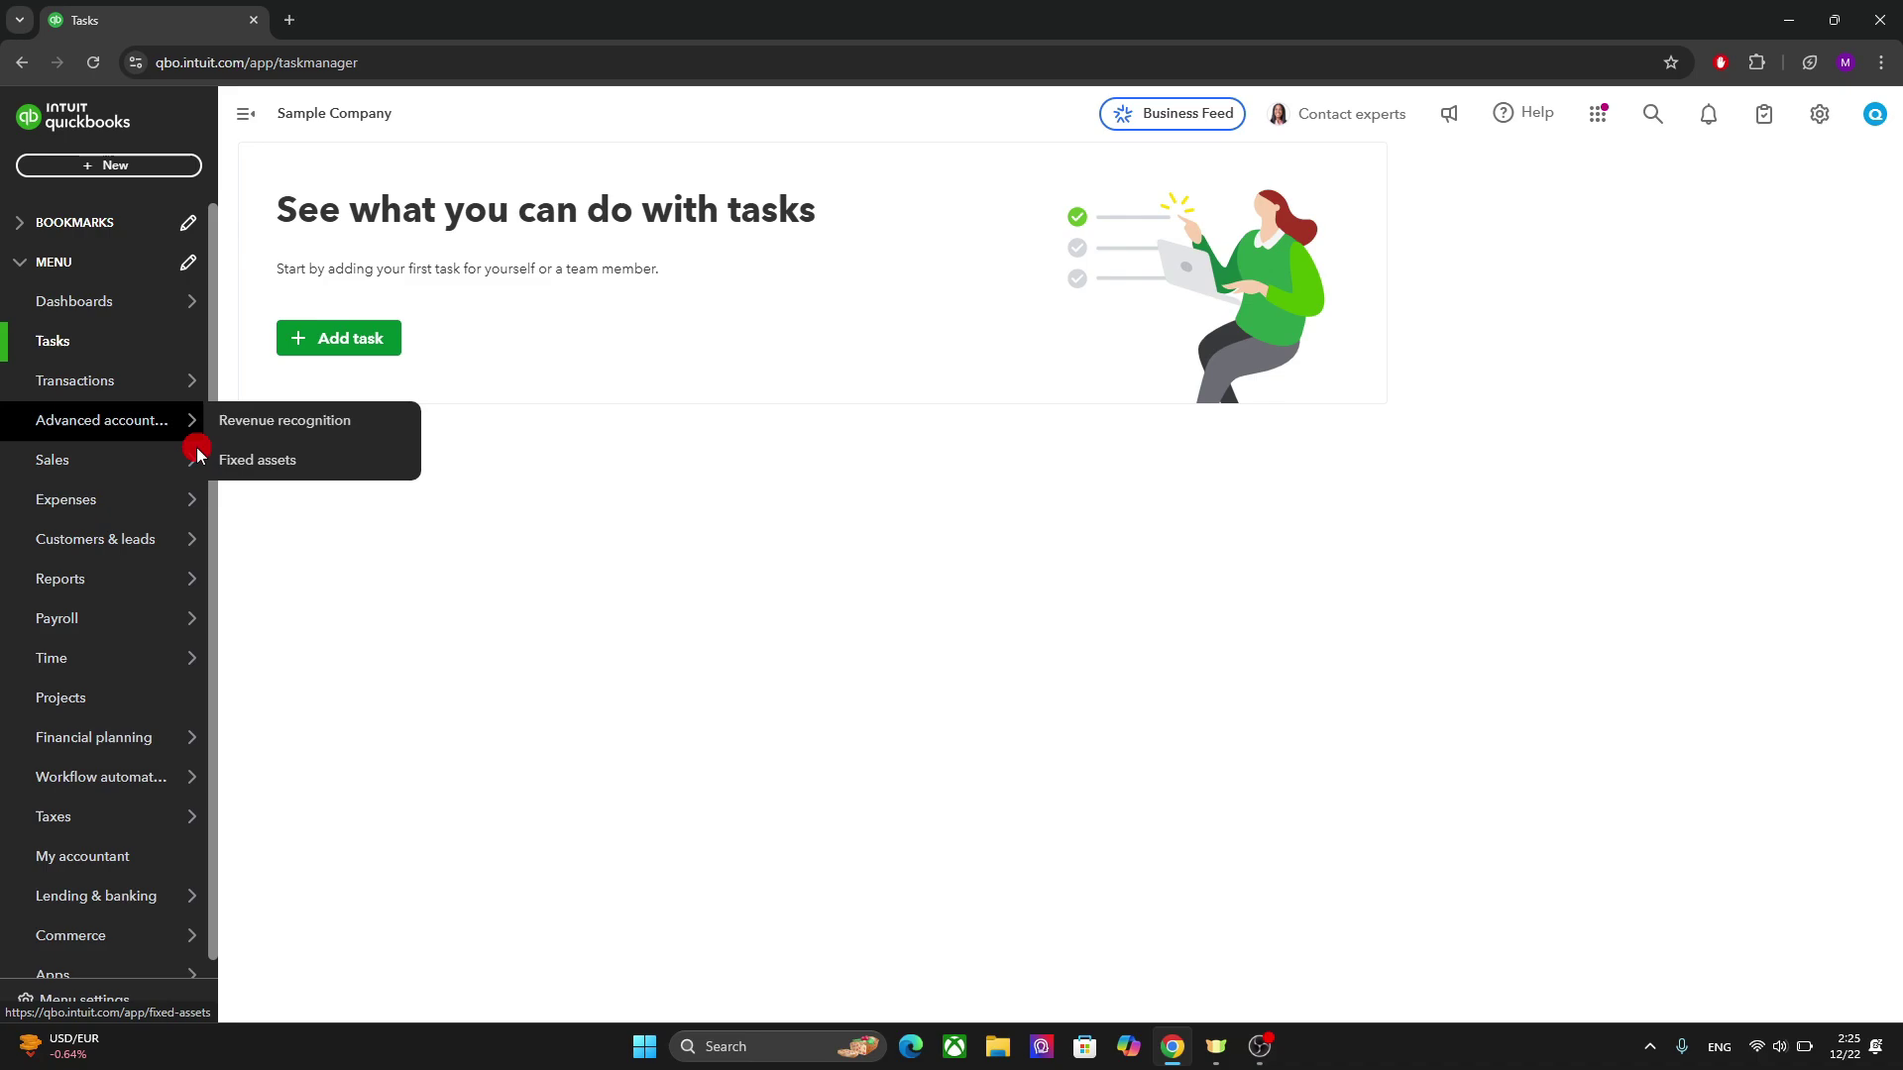
pyautogui.moveTo(166, 465)
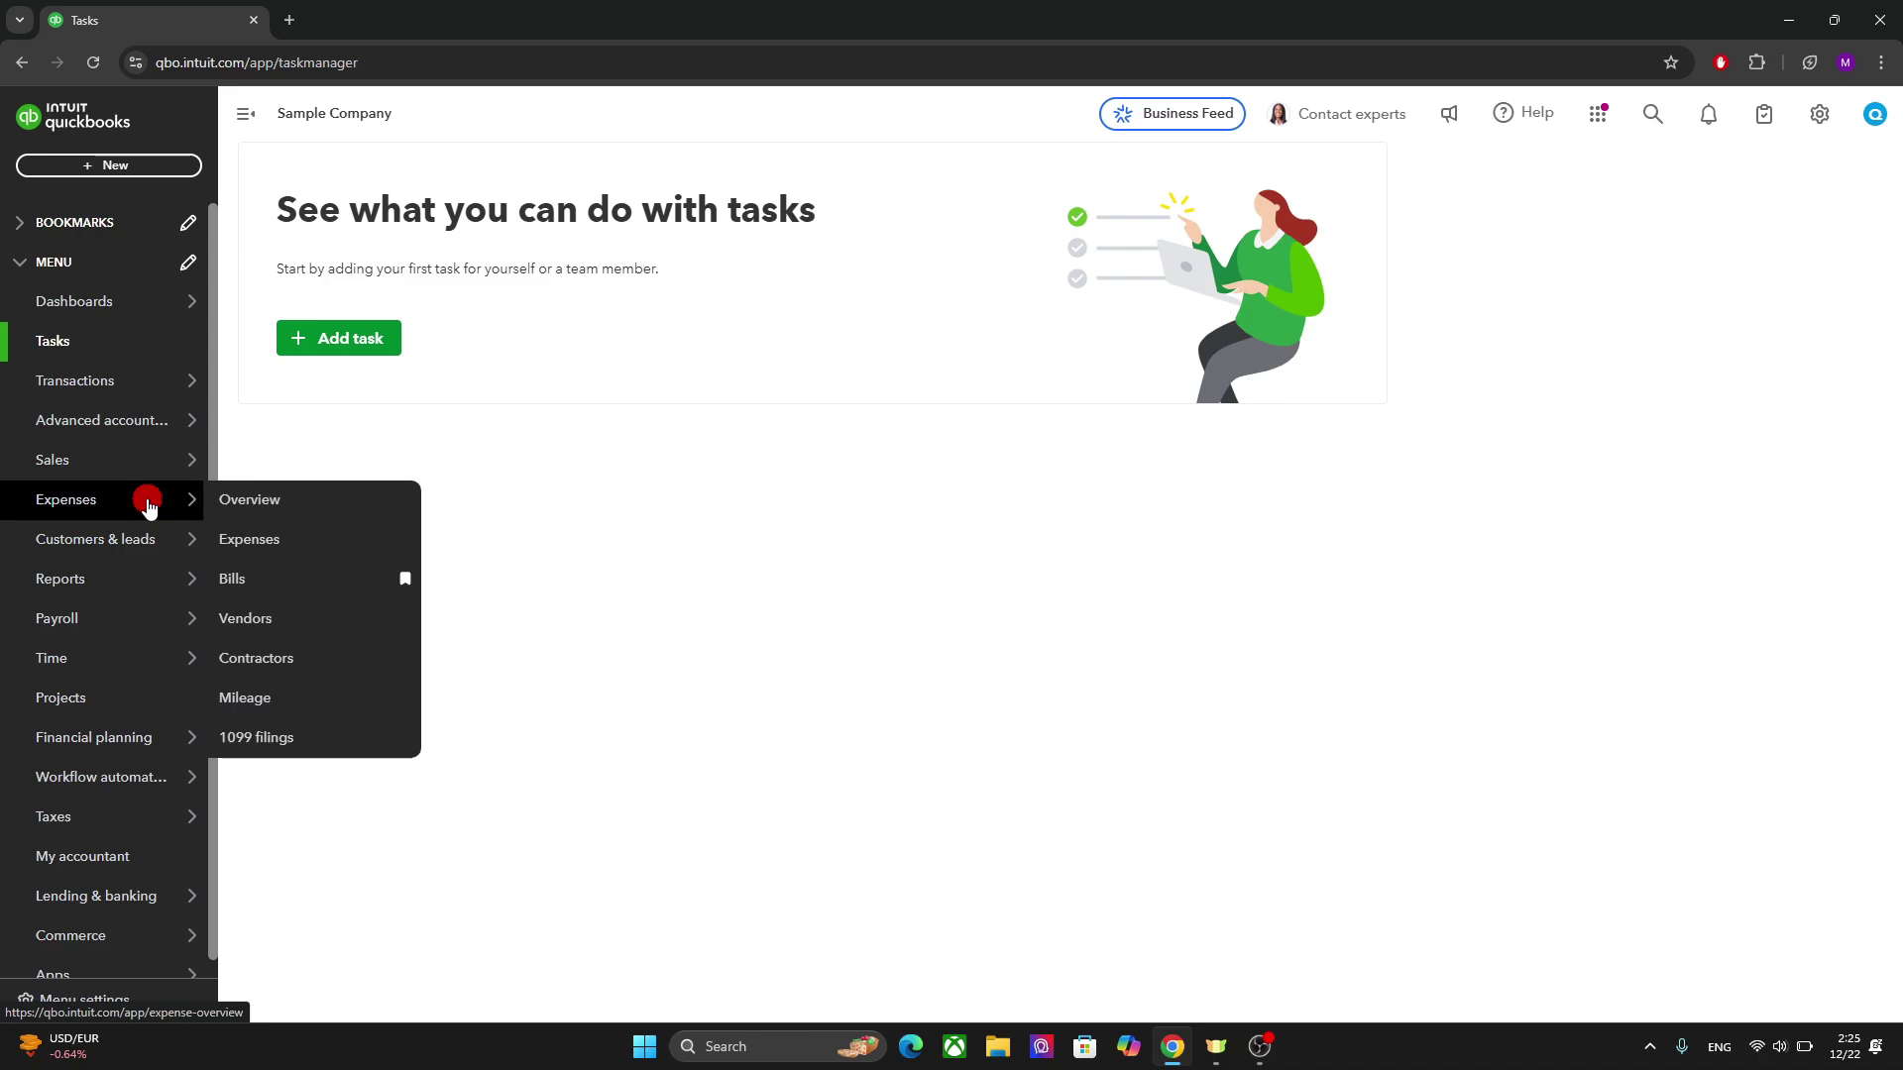
# Open the Customers & leads Overview tab showing open invoices, estimates and shortcuts
pyautogui.click(122, 536)
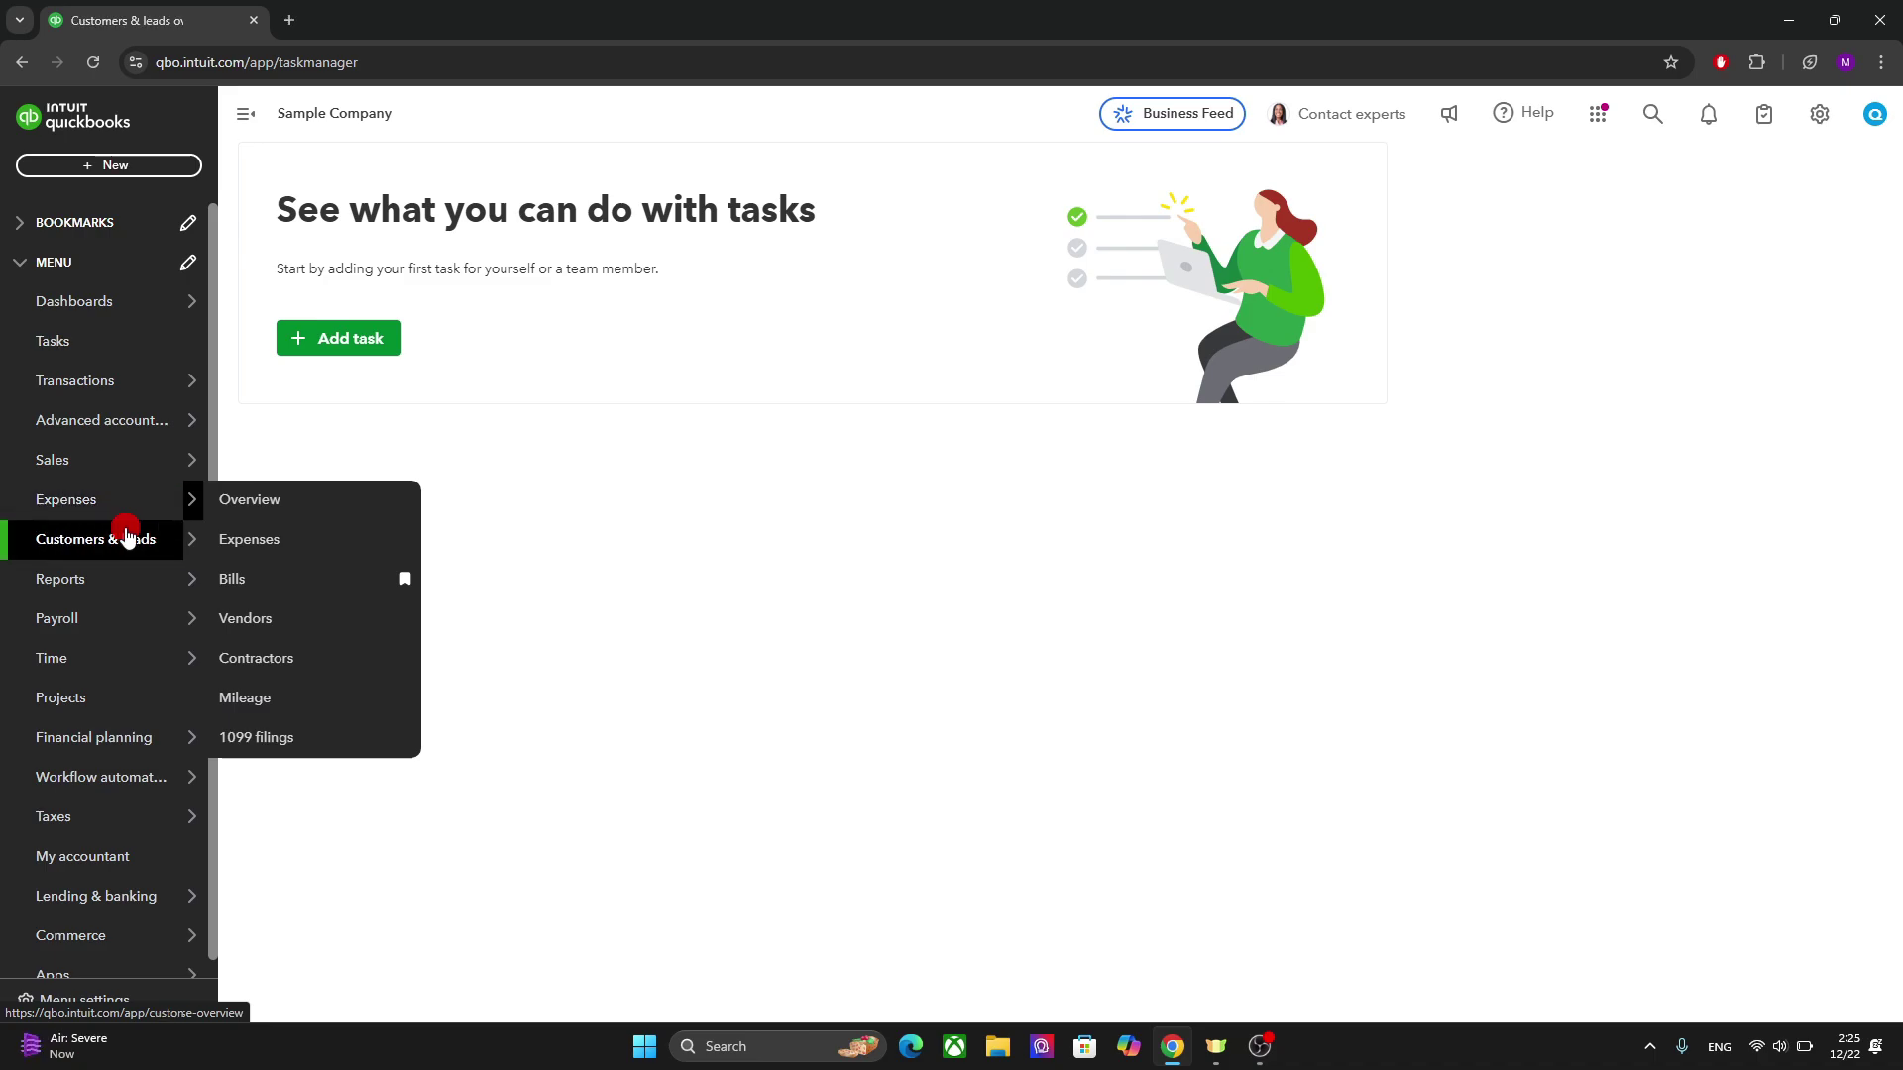
pyautogui.moveTo(122, 543)
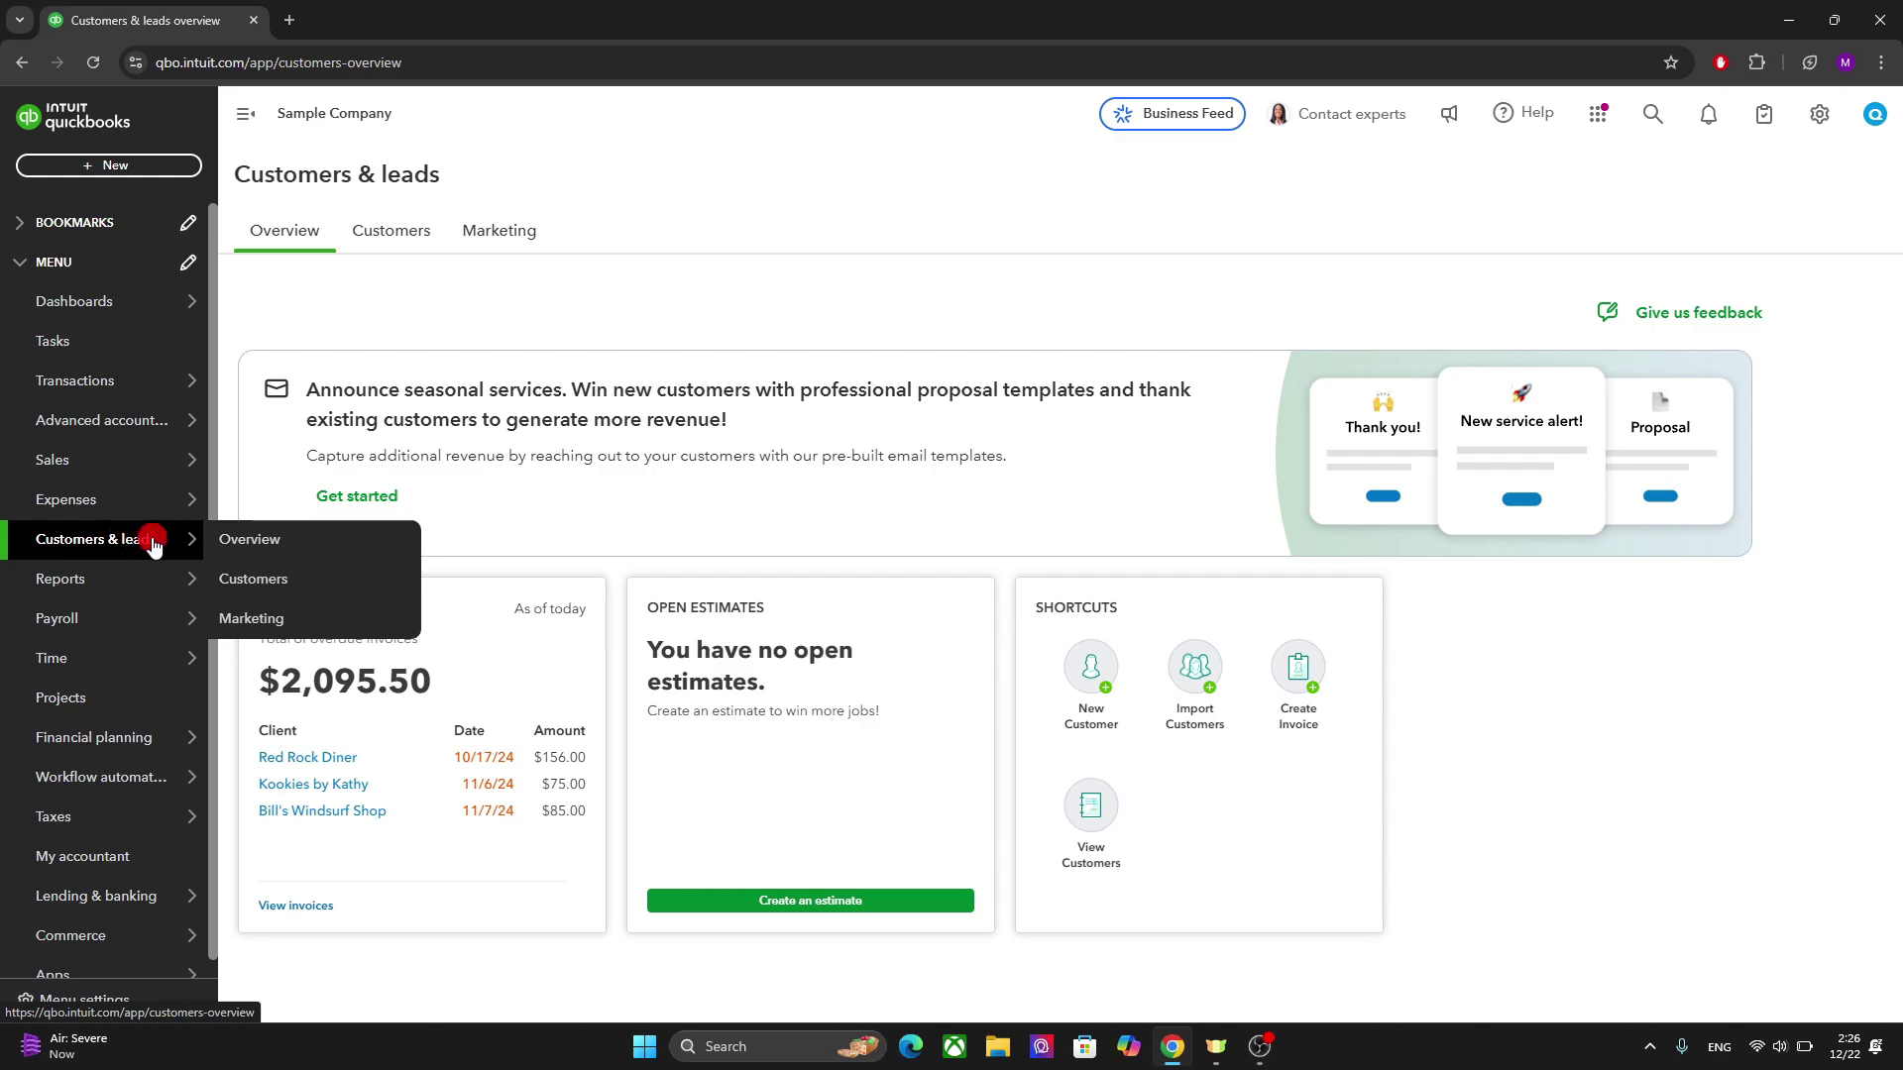
pyautogui.moveTo(146, 583)
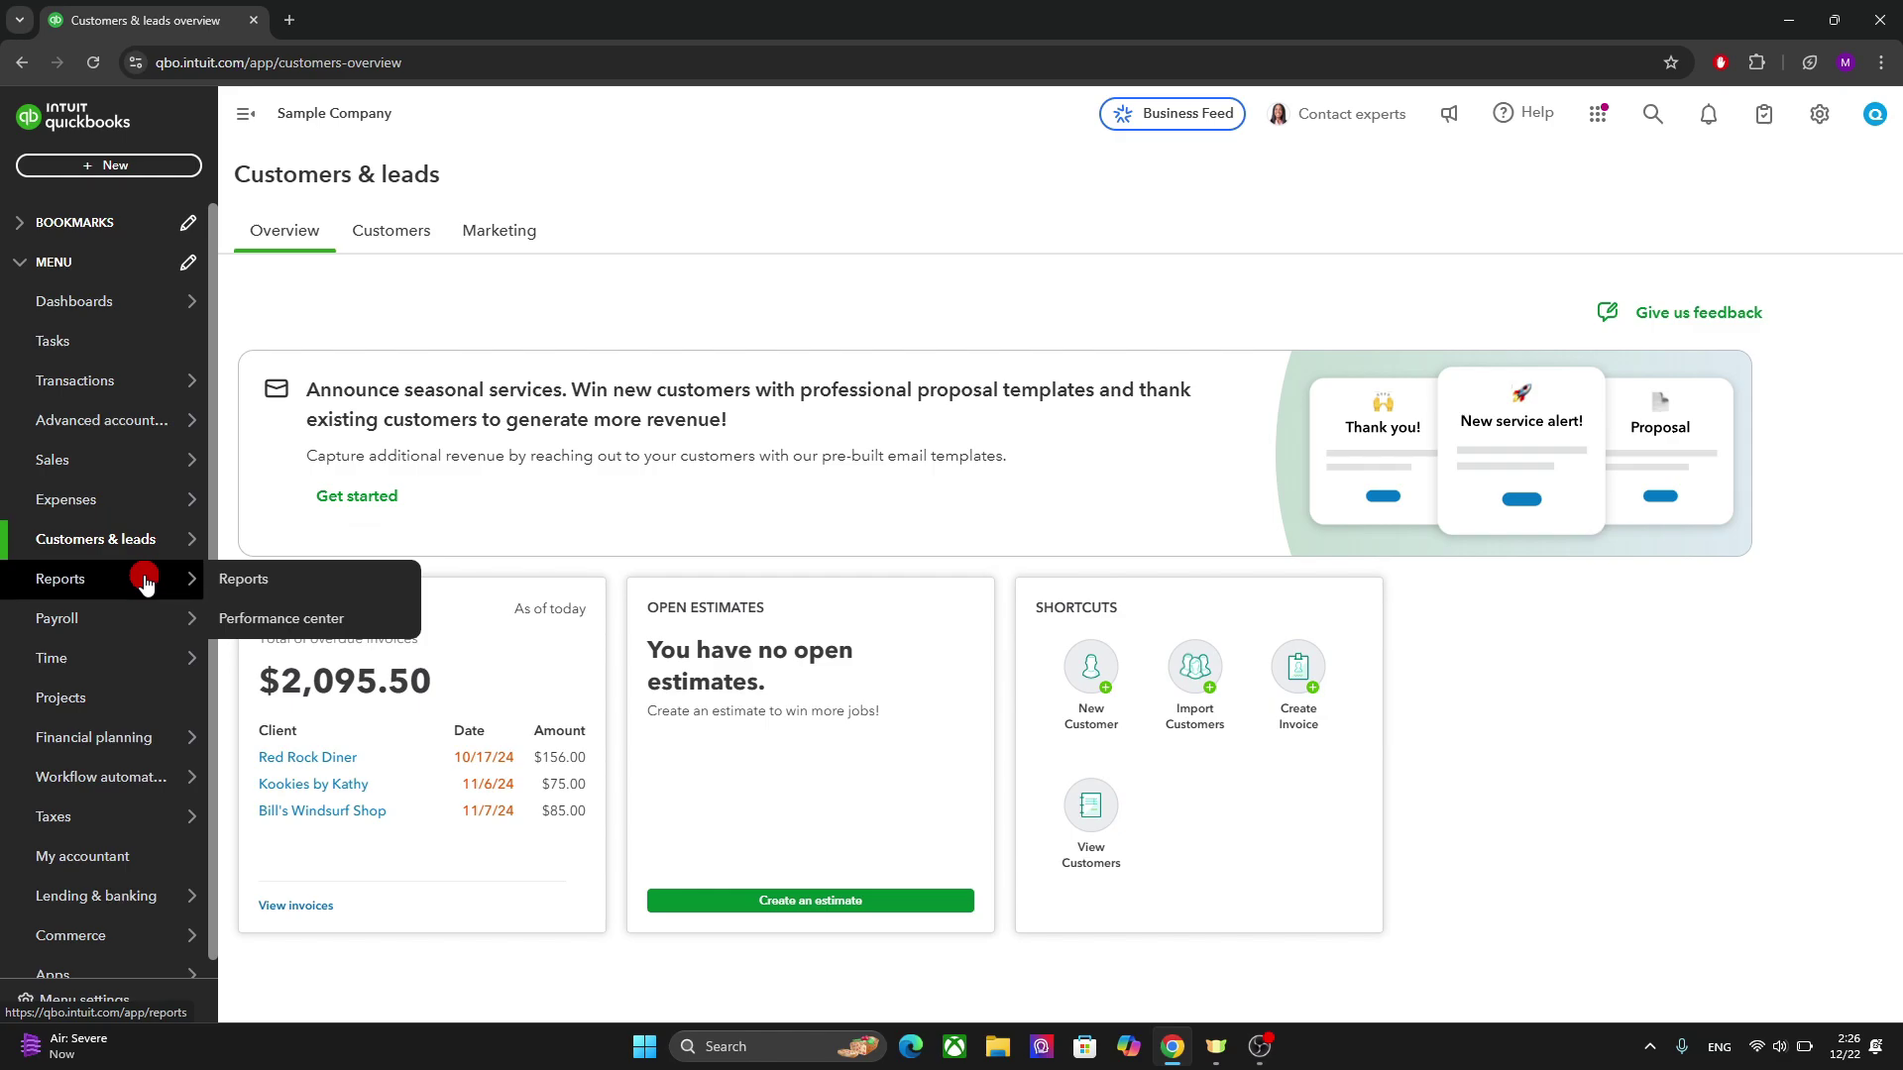
pyautogui.moveTo(149, 620)
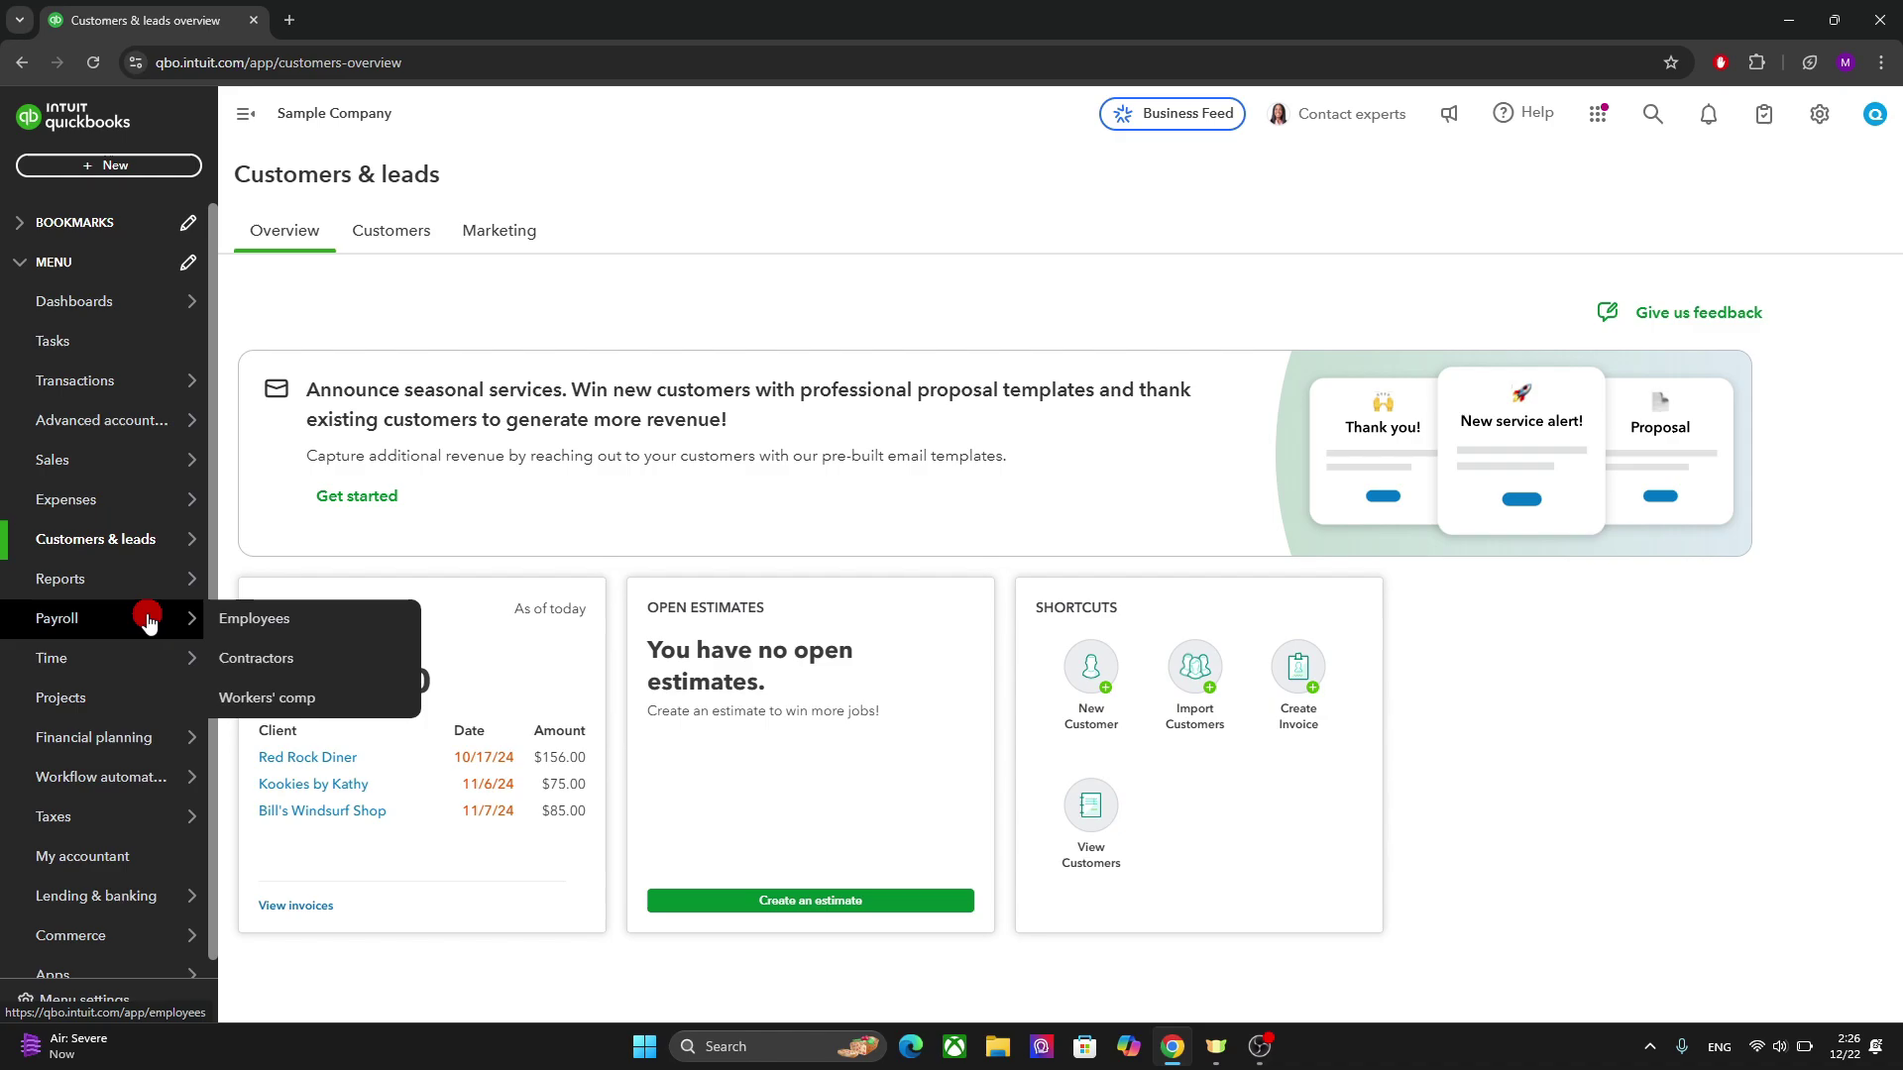
# Browse the Time overview and Time entries tab, then open the empty Projects page
pyautogui.click(107, 660)
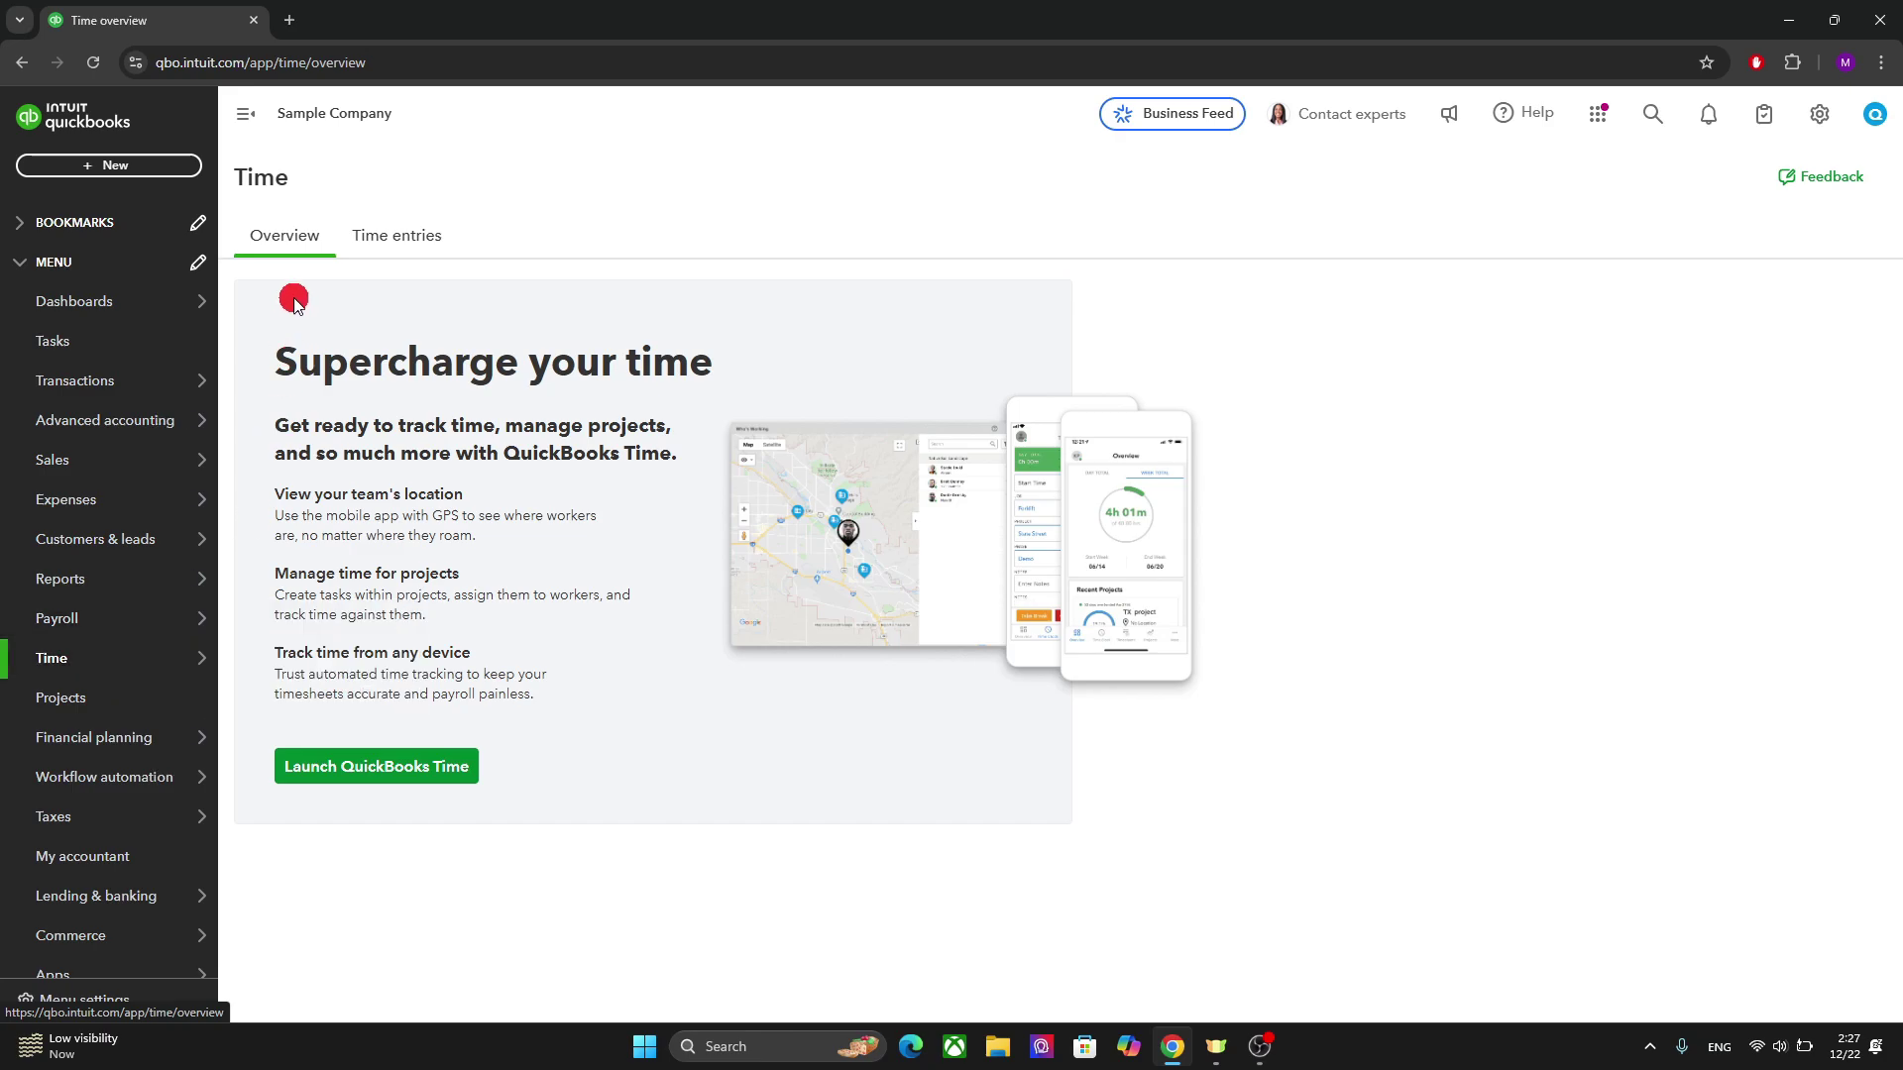
pyautogui.click(387, 241)
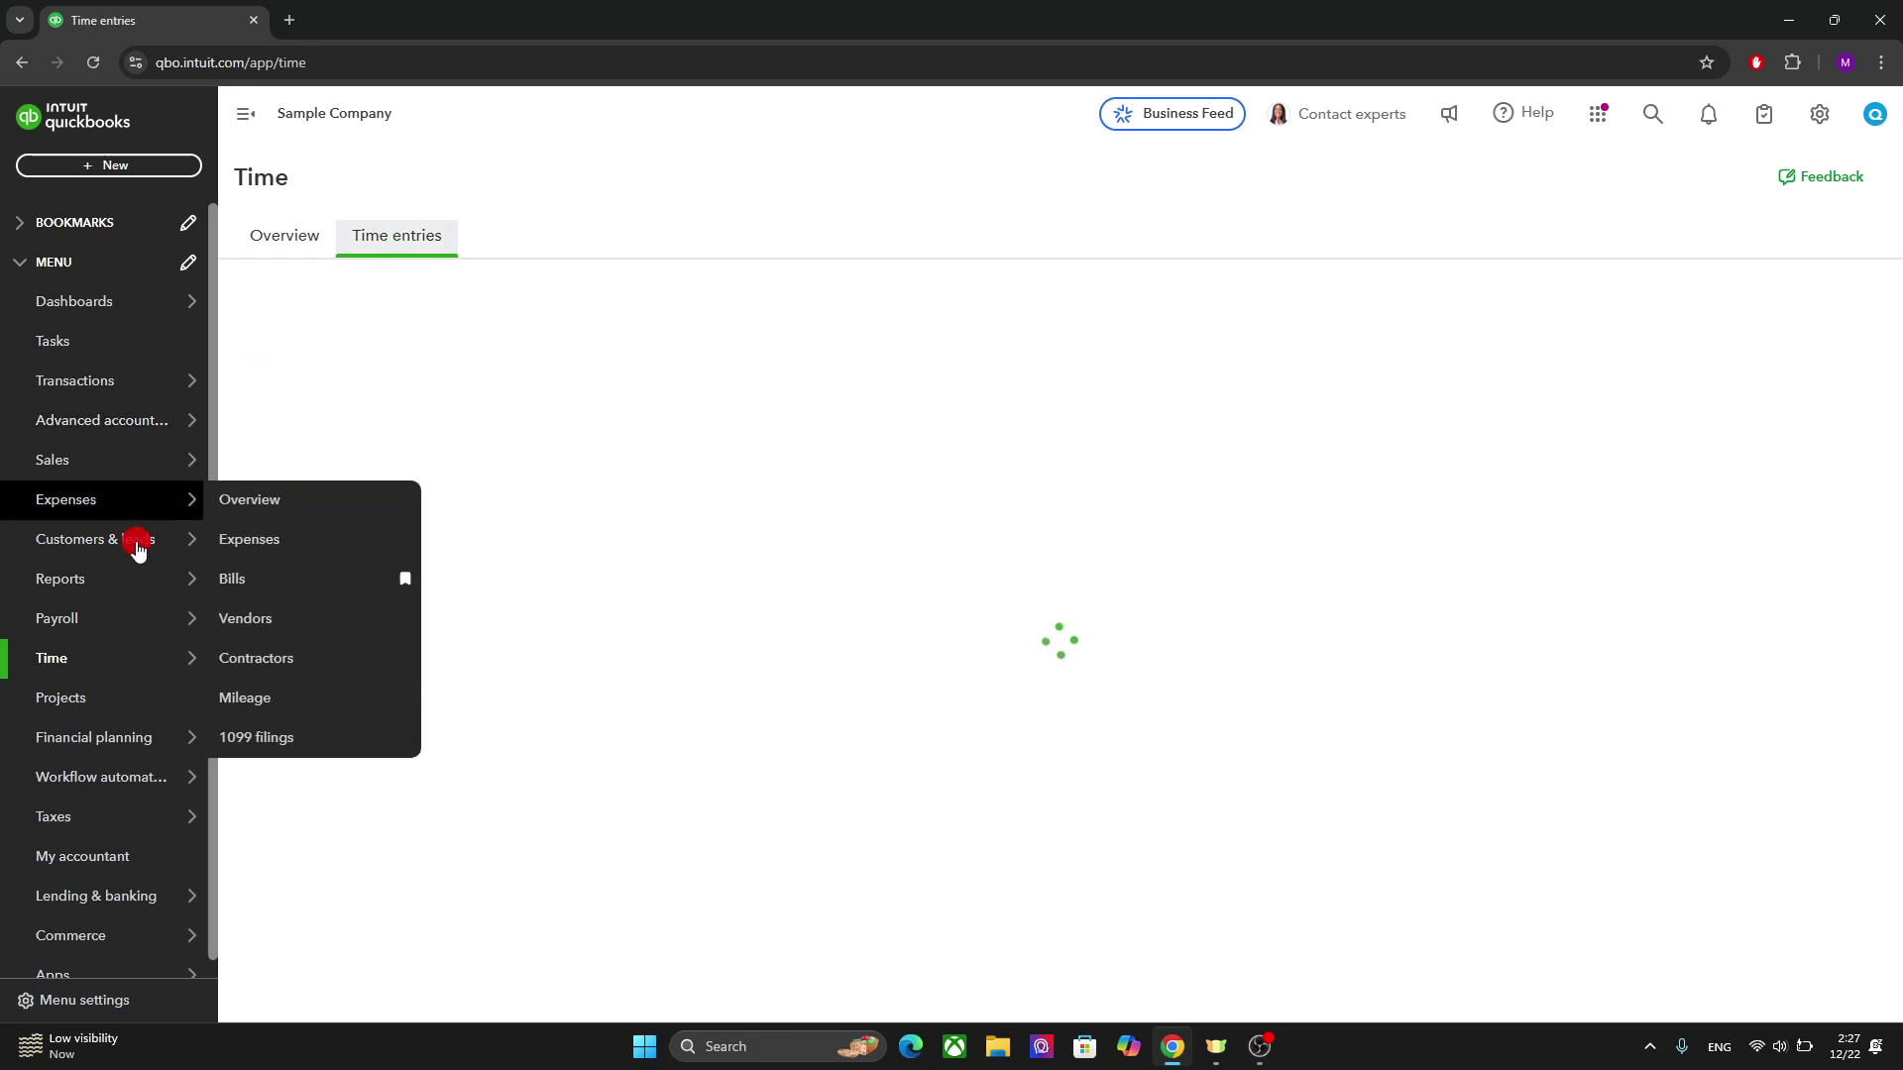
pyautogui.moveTo(173, 677)
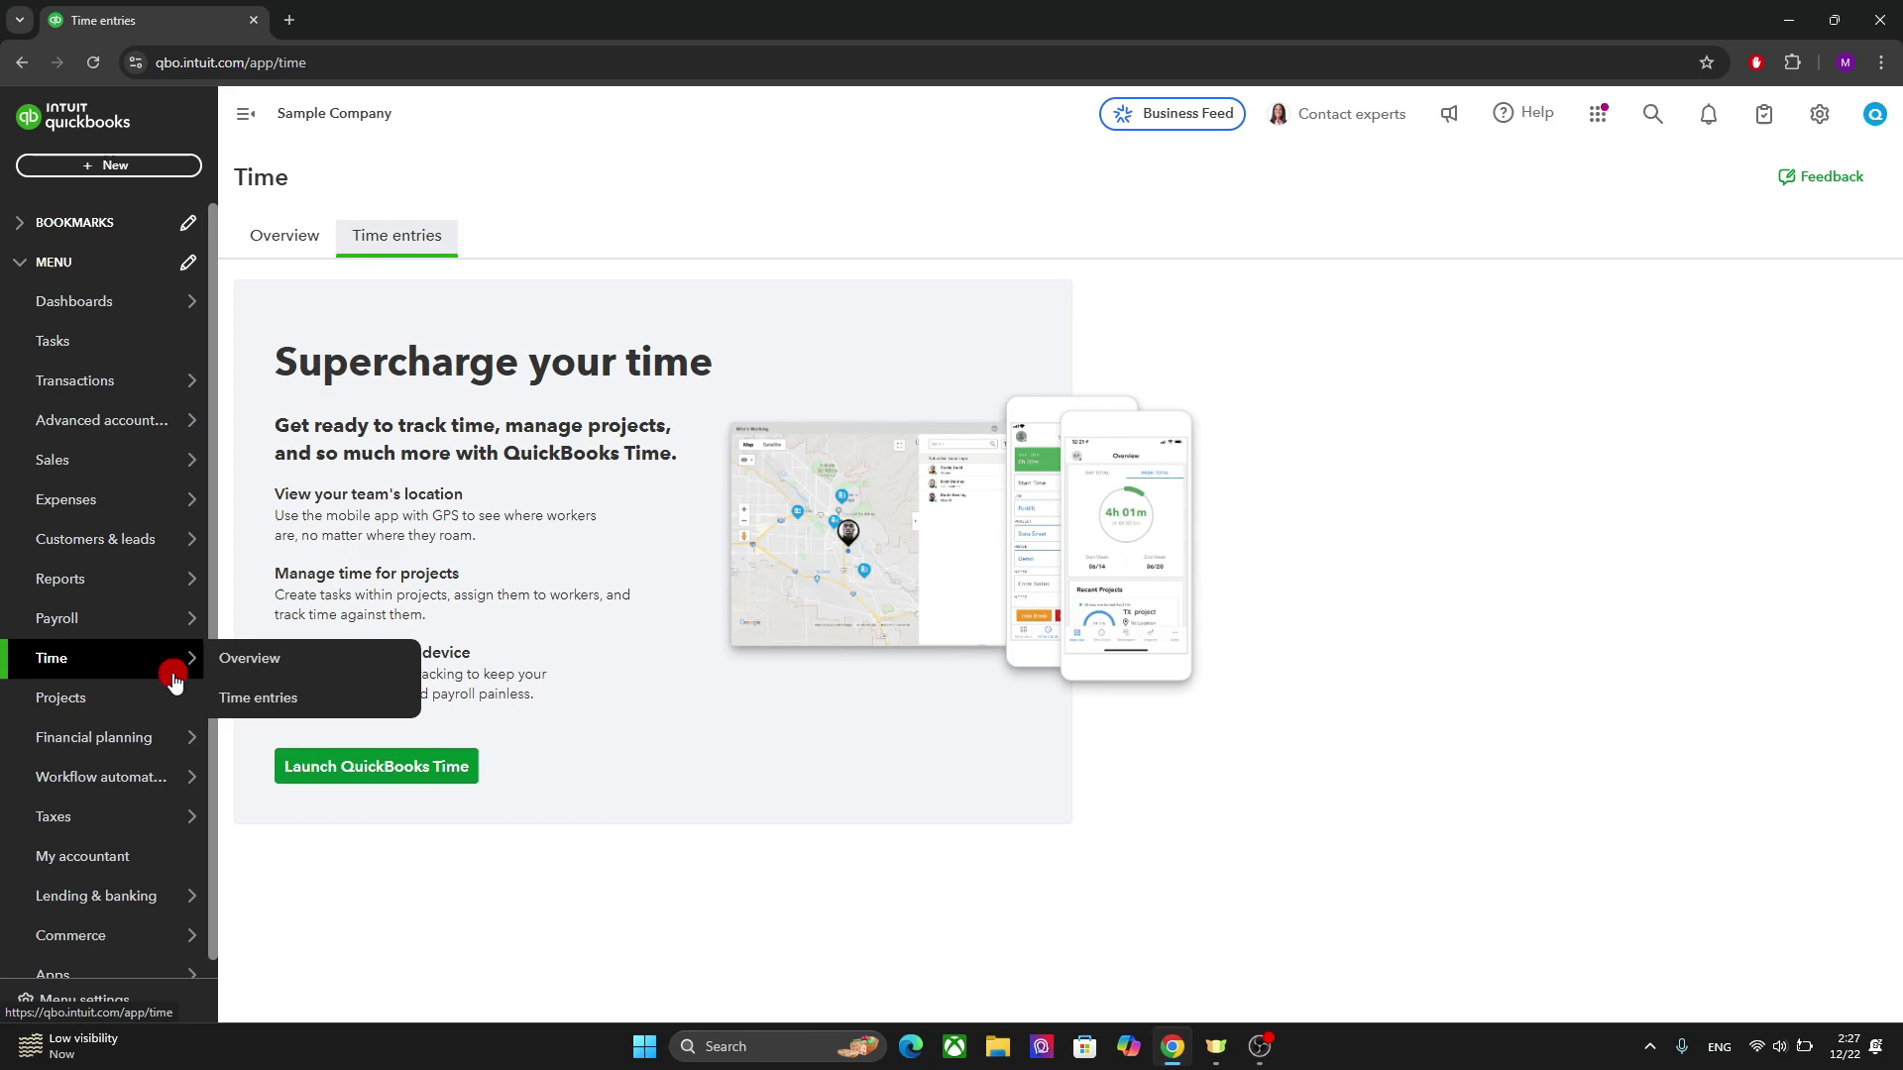
pyautogui.click(129, 700)
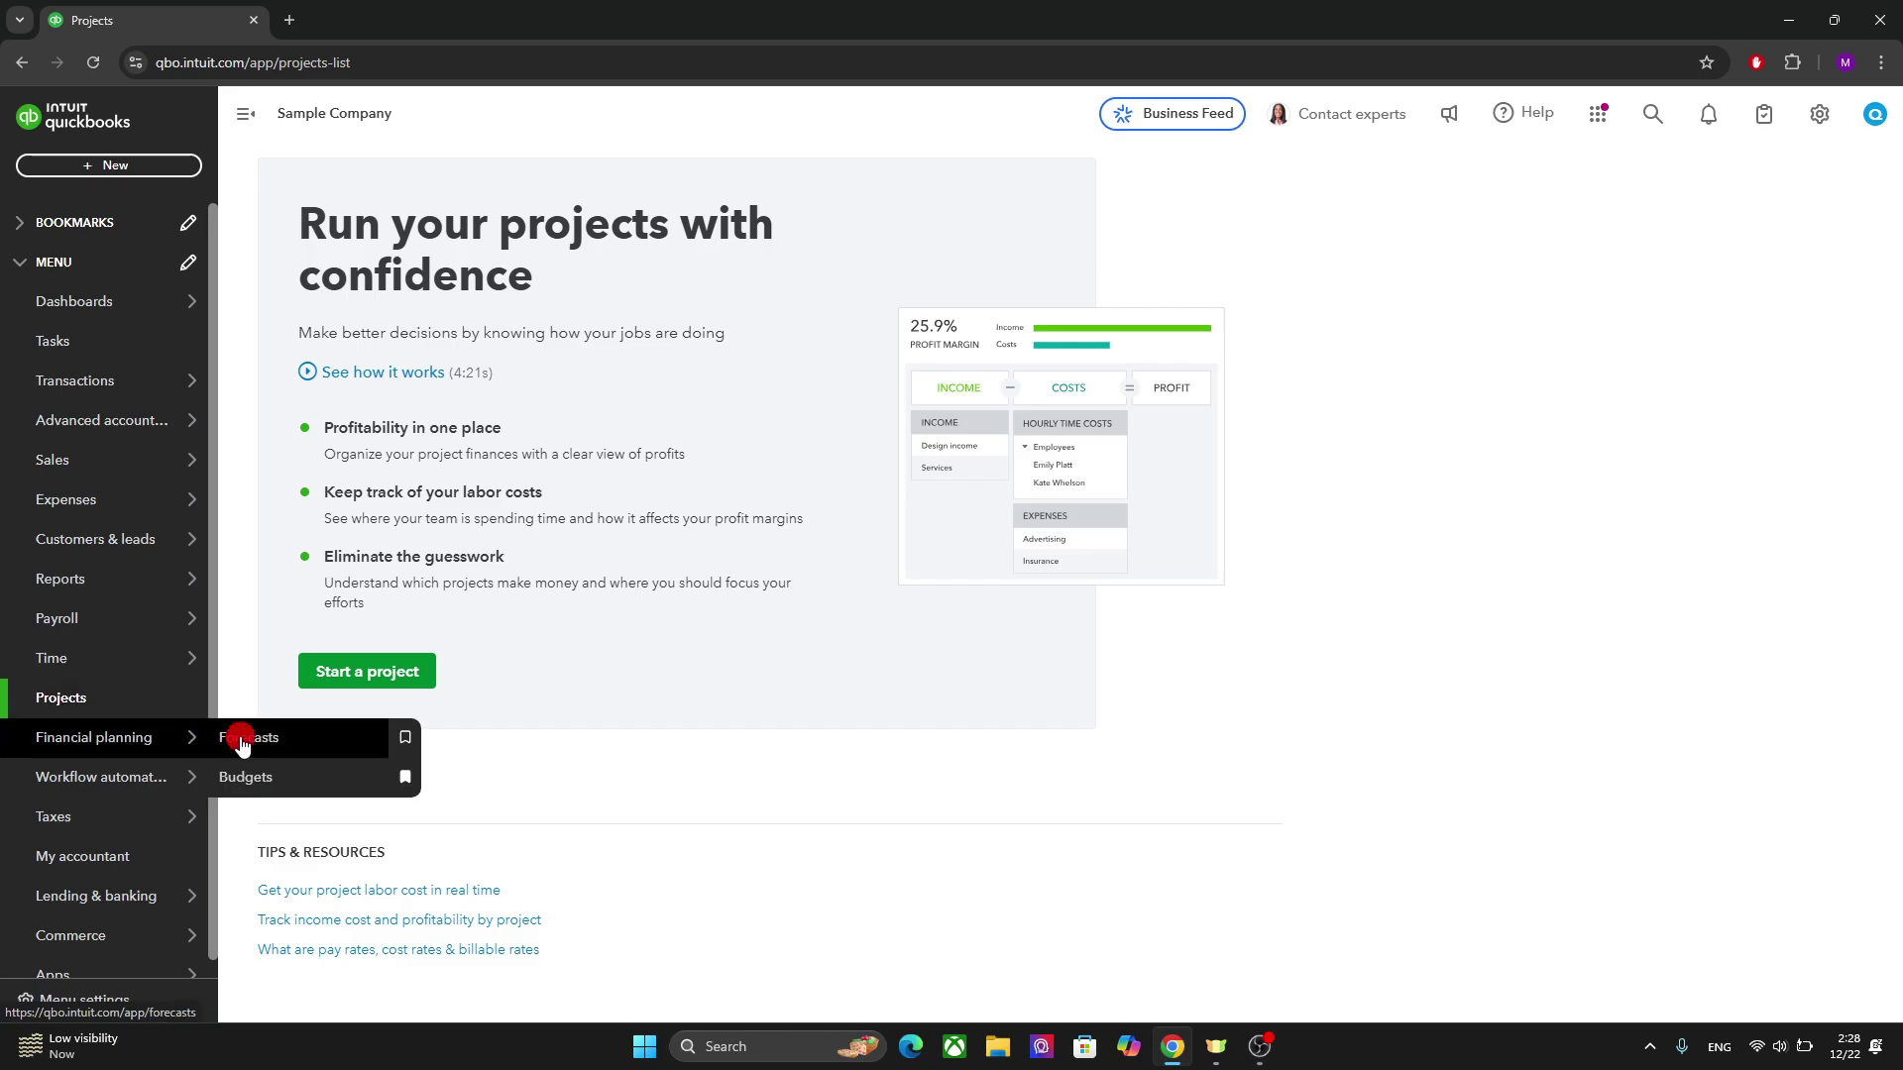
pyautogui.moveTo(103, 737)
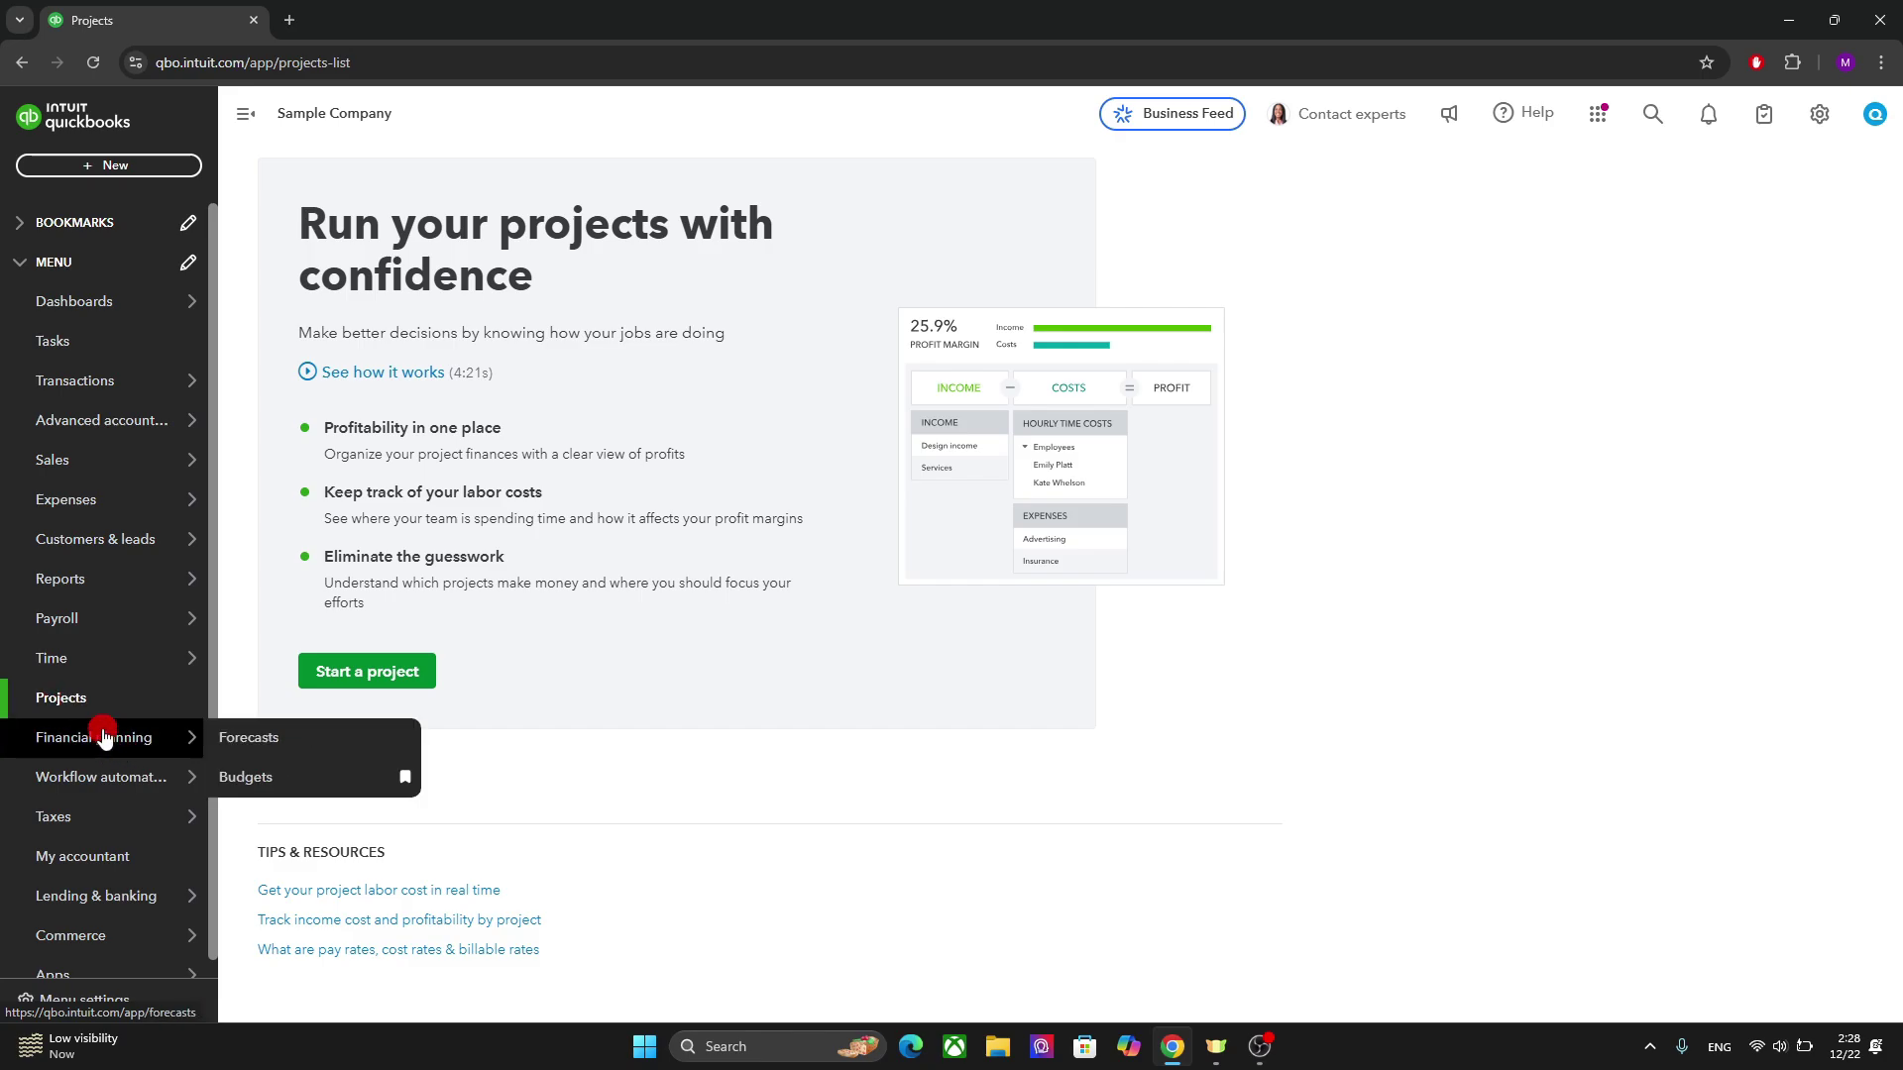
# View the Financial planning Forecasts, then the Workflow automation Approval templates
pyautogui.click(151, 741)
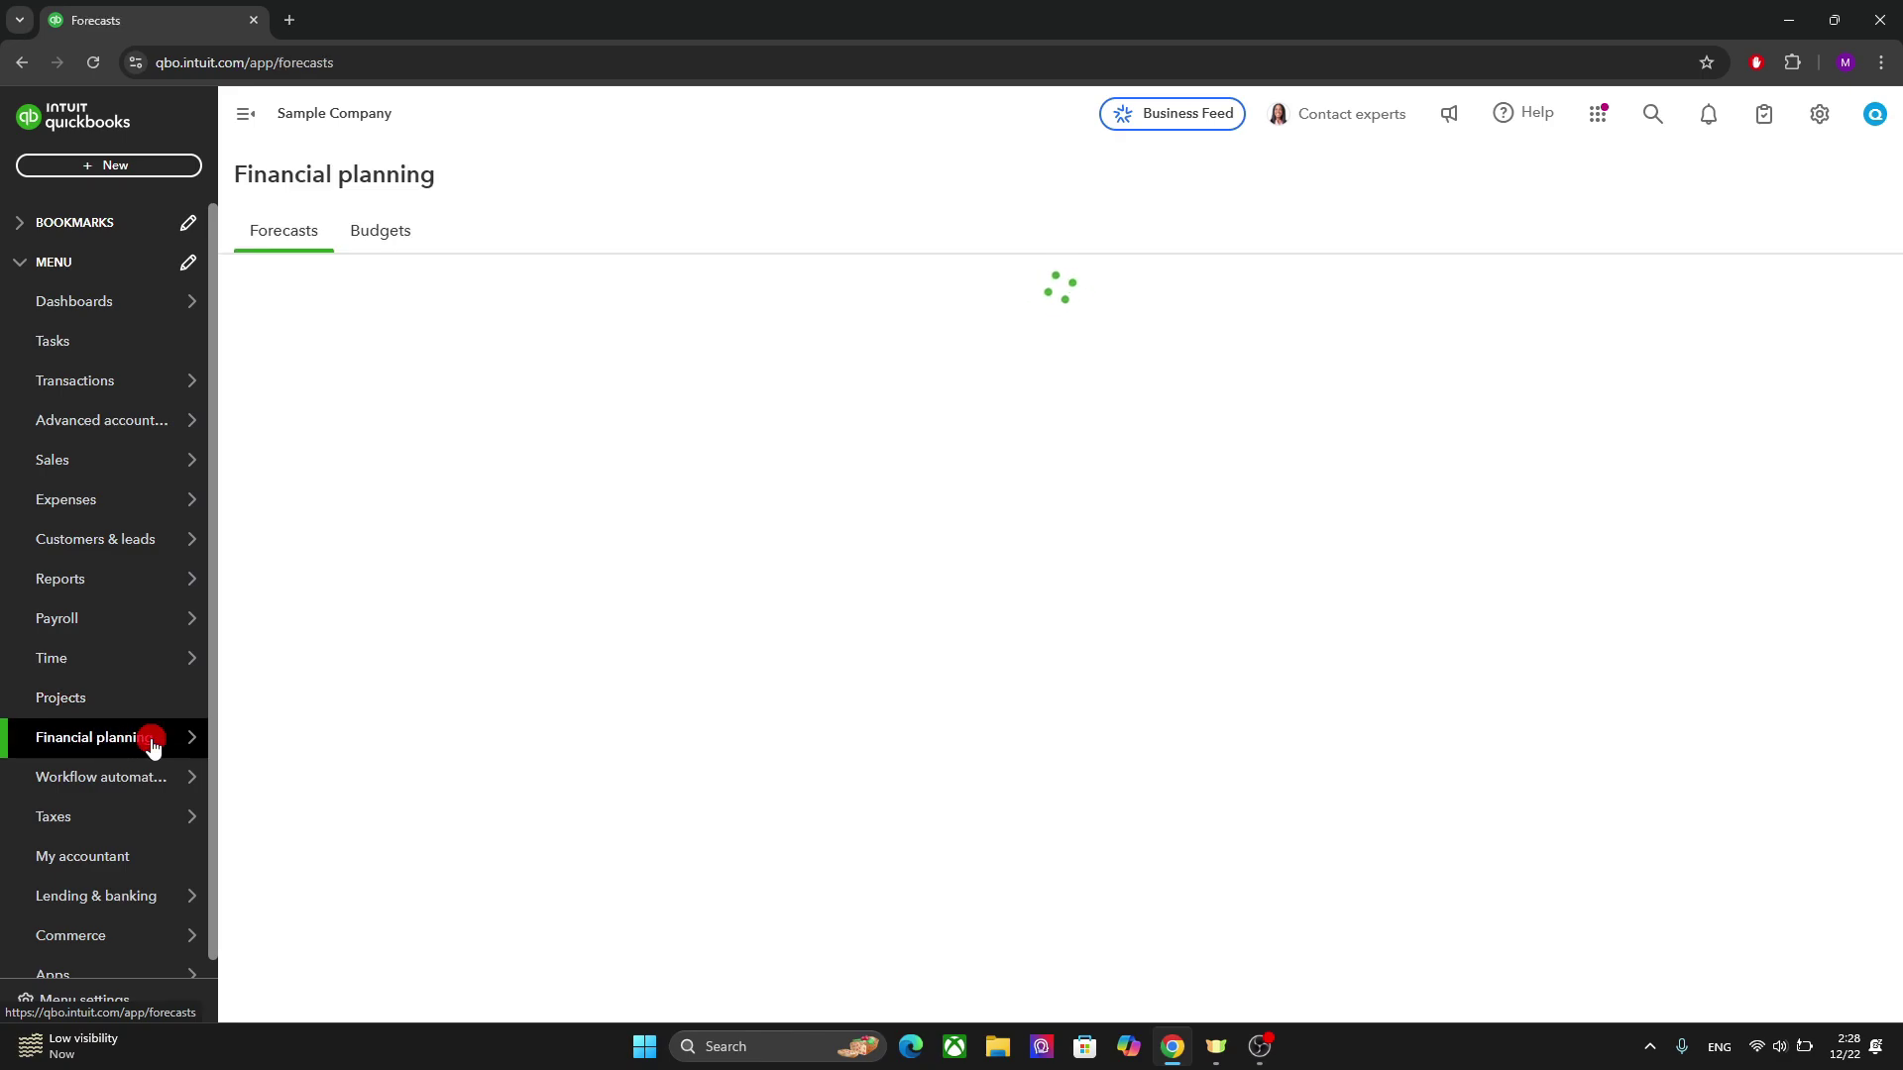
pyautogui.moveTo(155, 753)
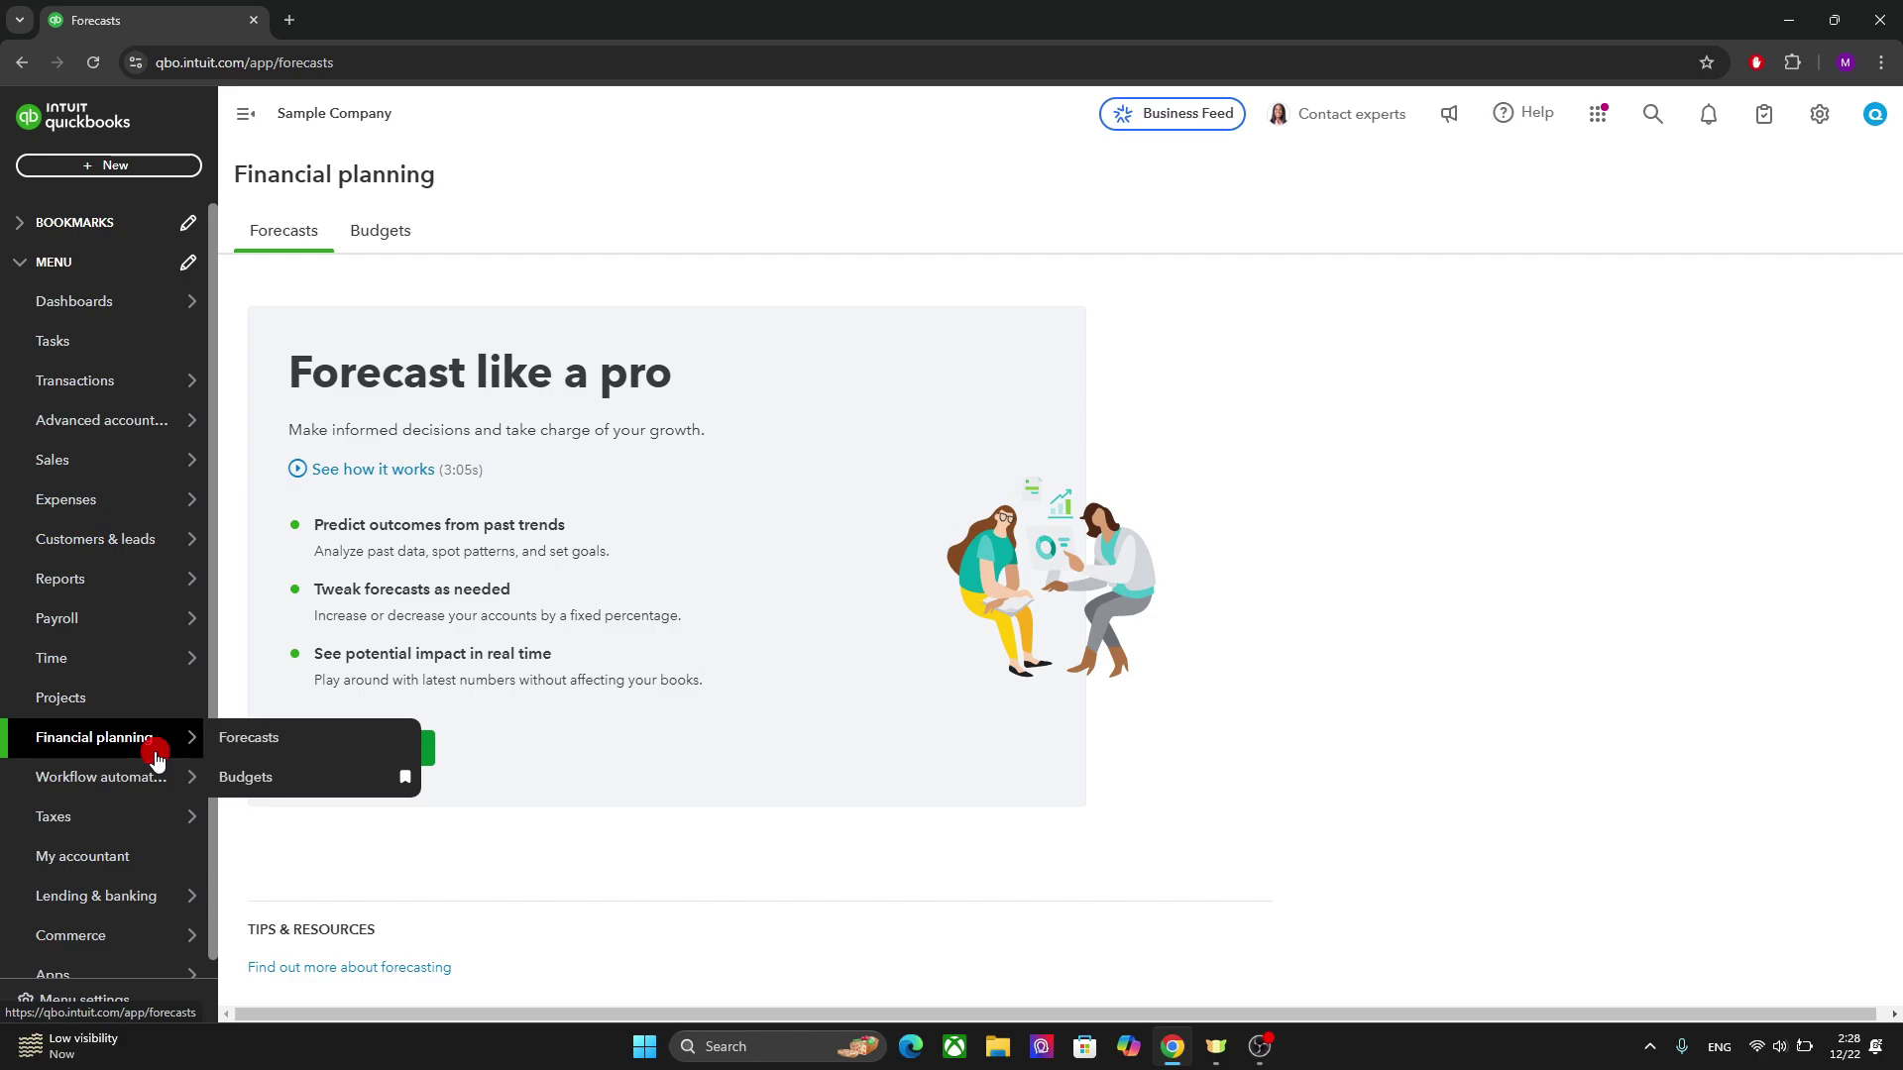
pyautogui.click(152, 778)
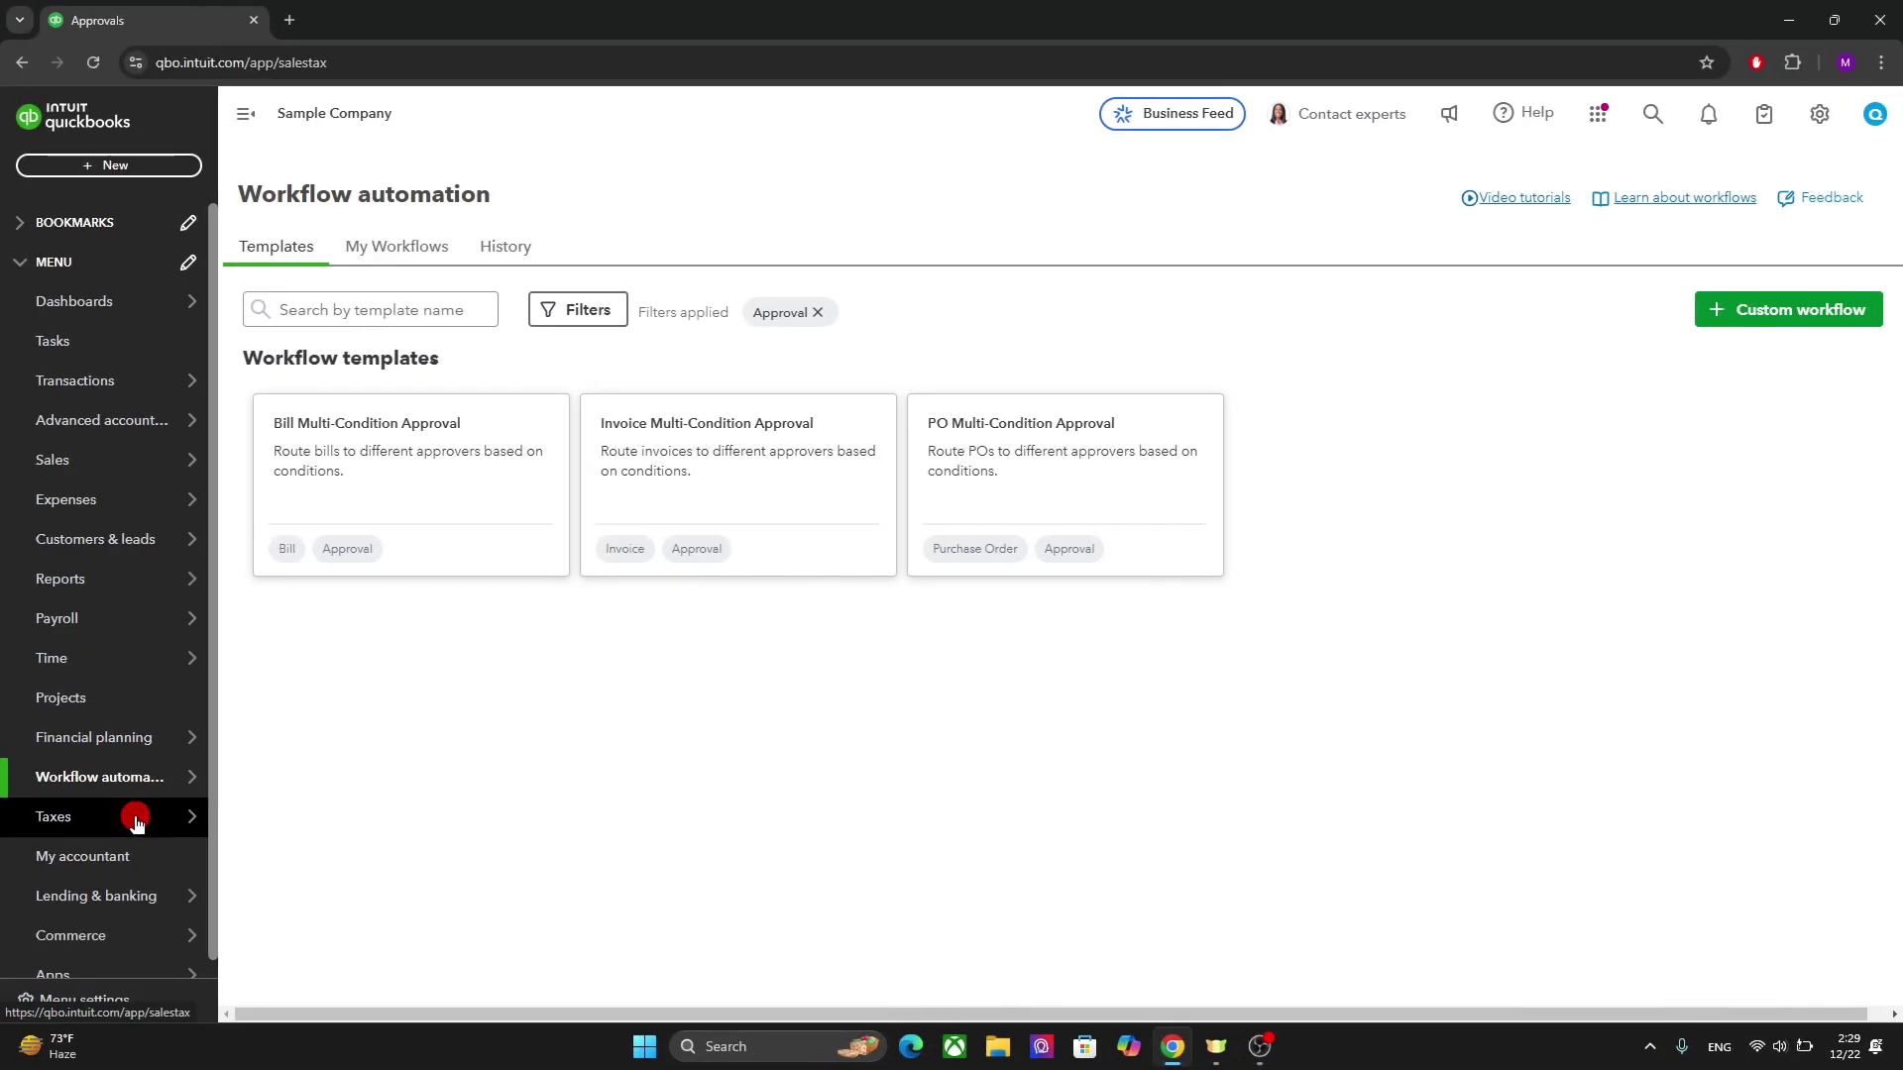
# Open the sales tax page under Taxes
pyautogui.click(147, 825)
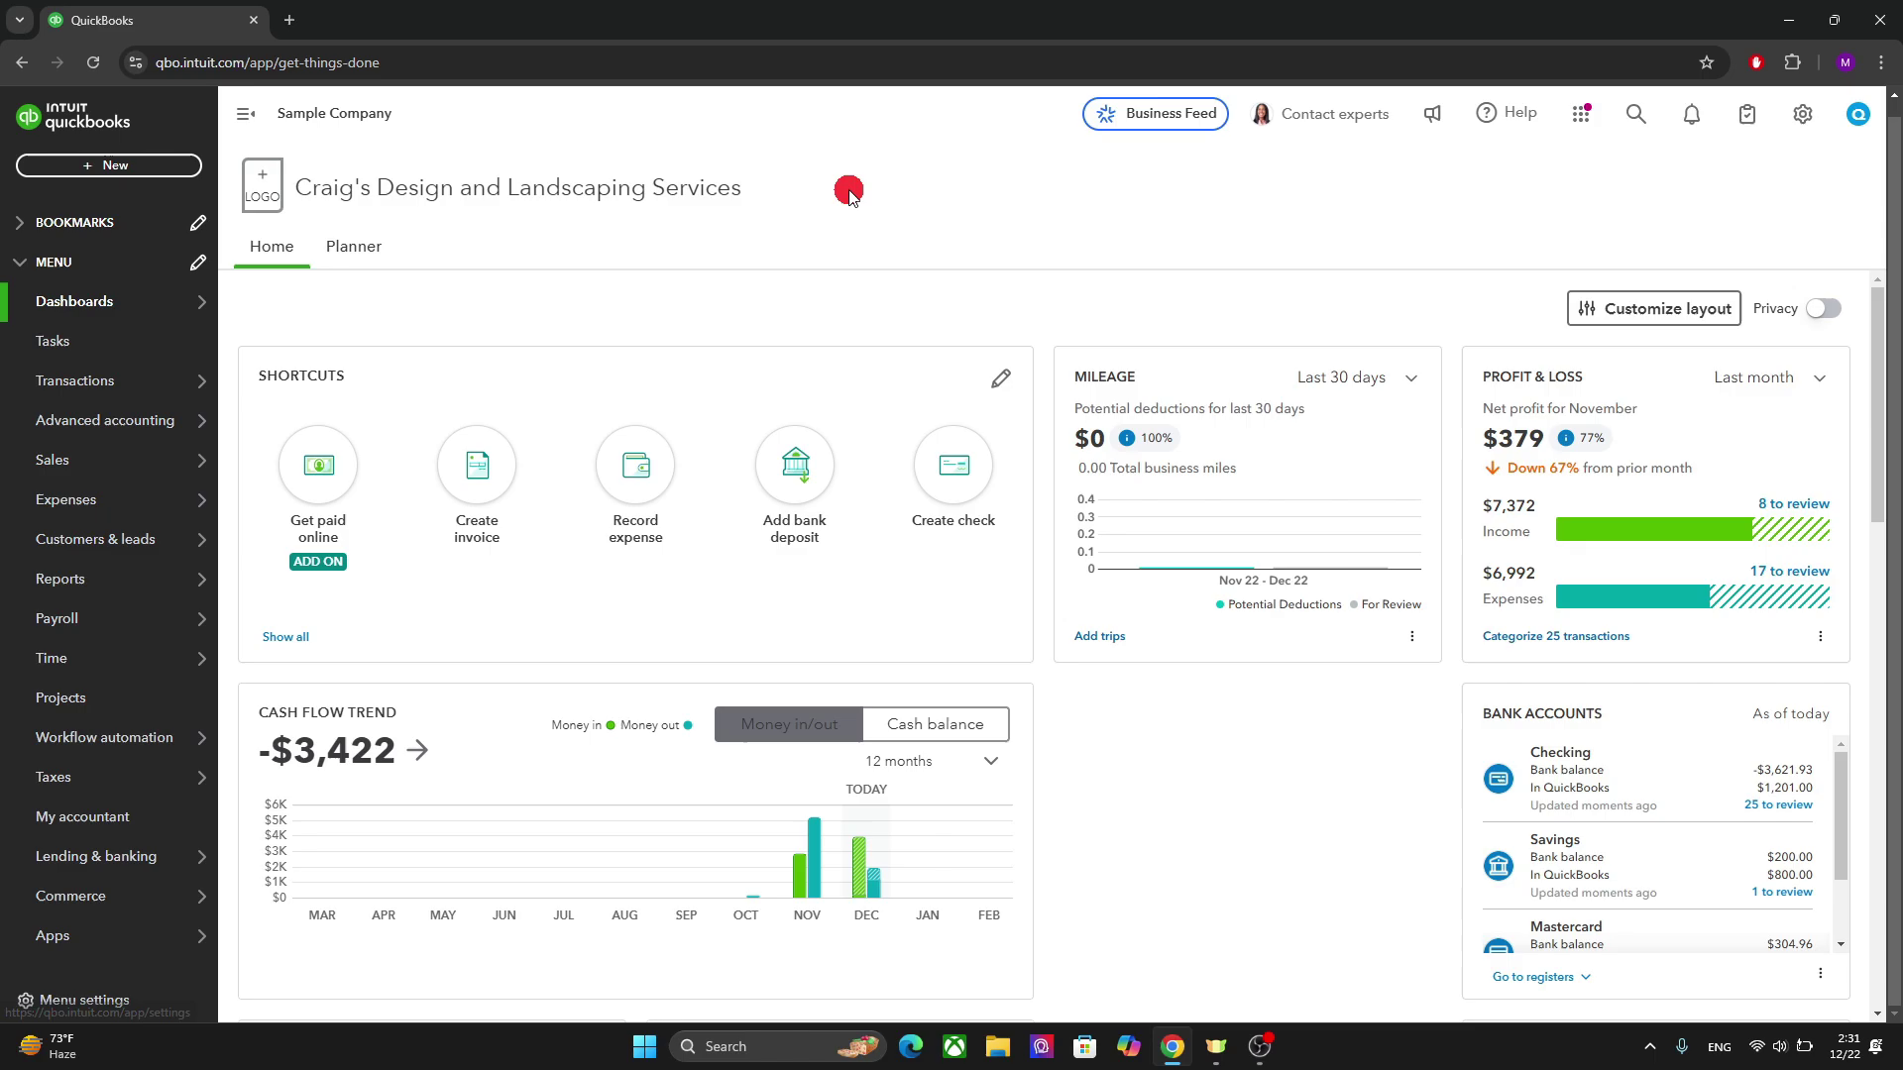
# Open the Business Feed, glance at What's new and Help, then show the My apps panel
pyautogui.click(1156, 117)
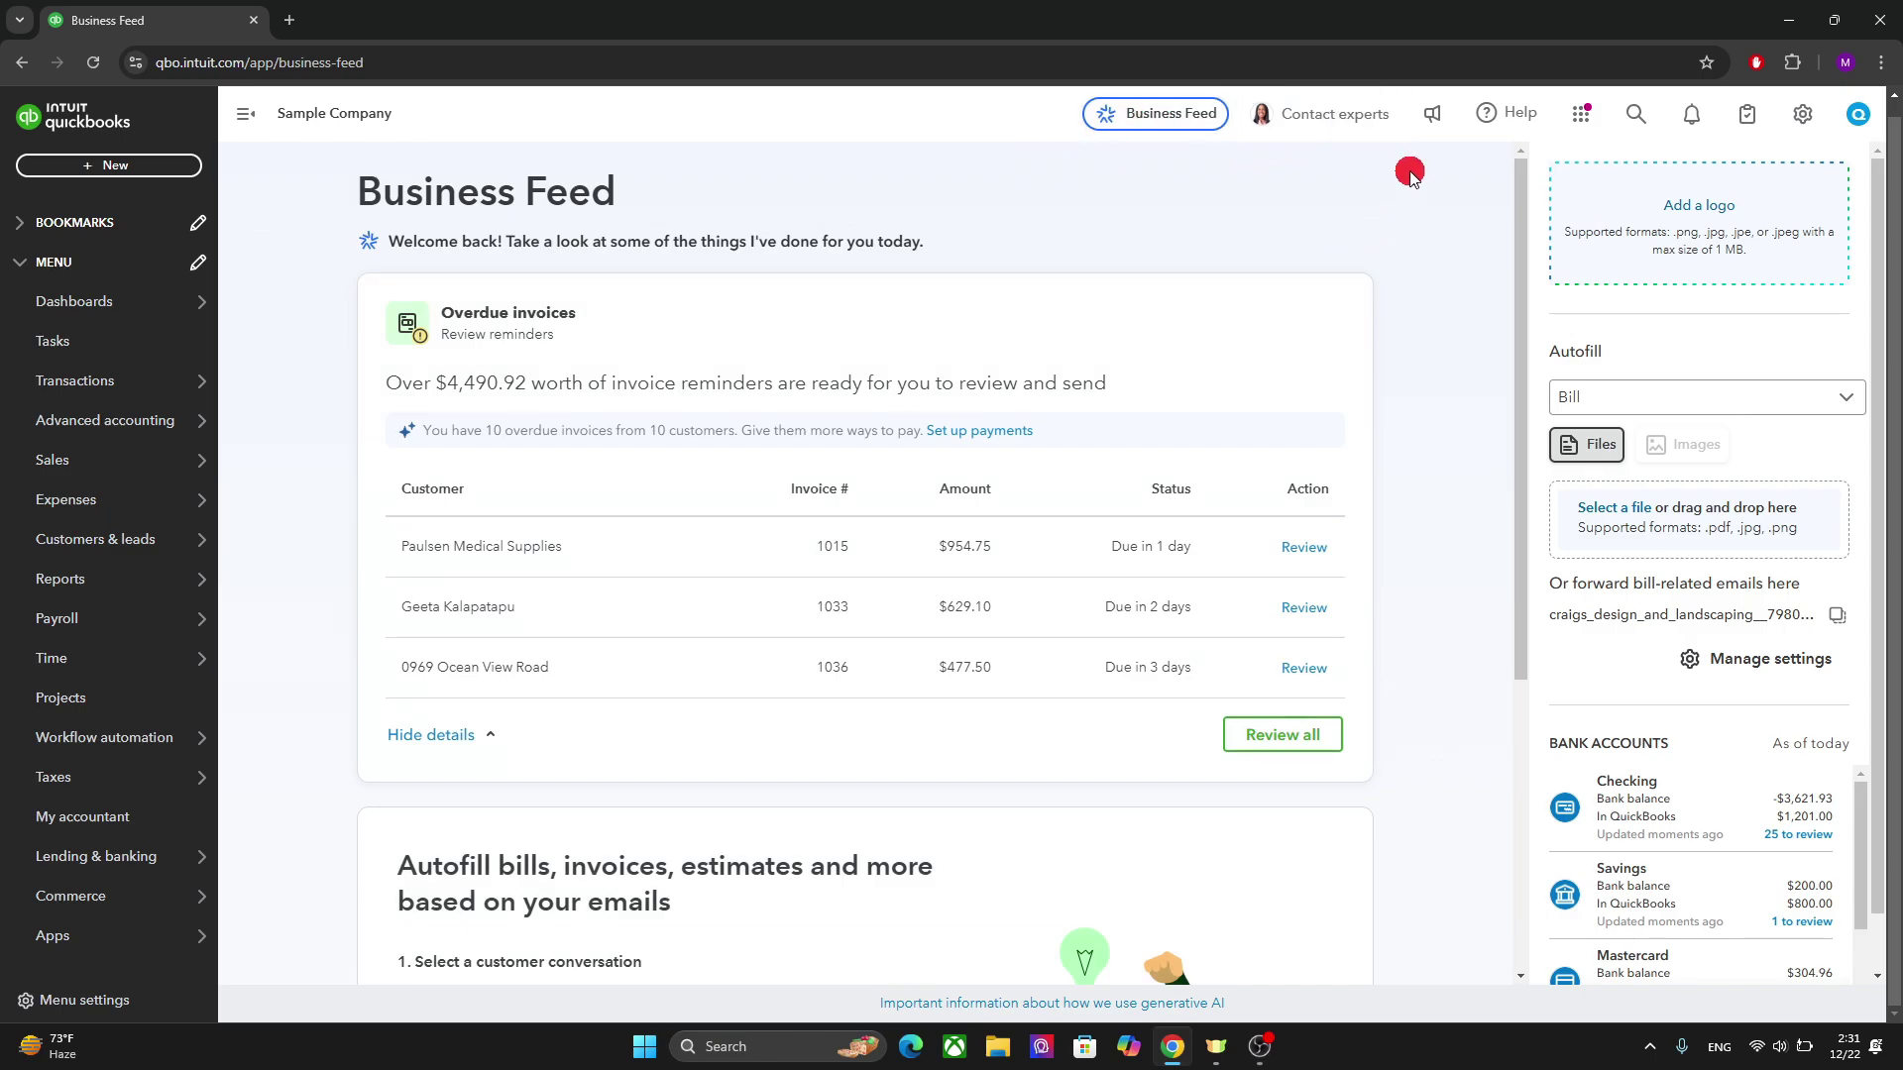
pyautogui.click(1427, 116)
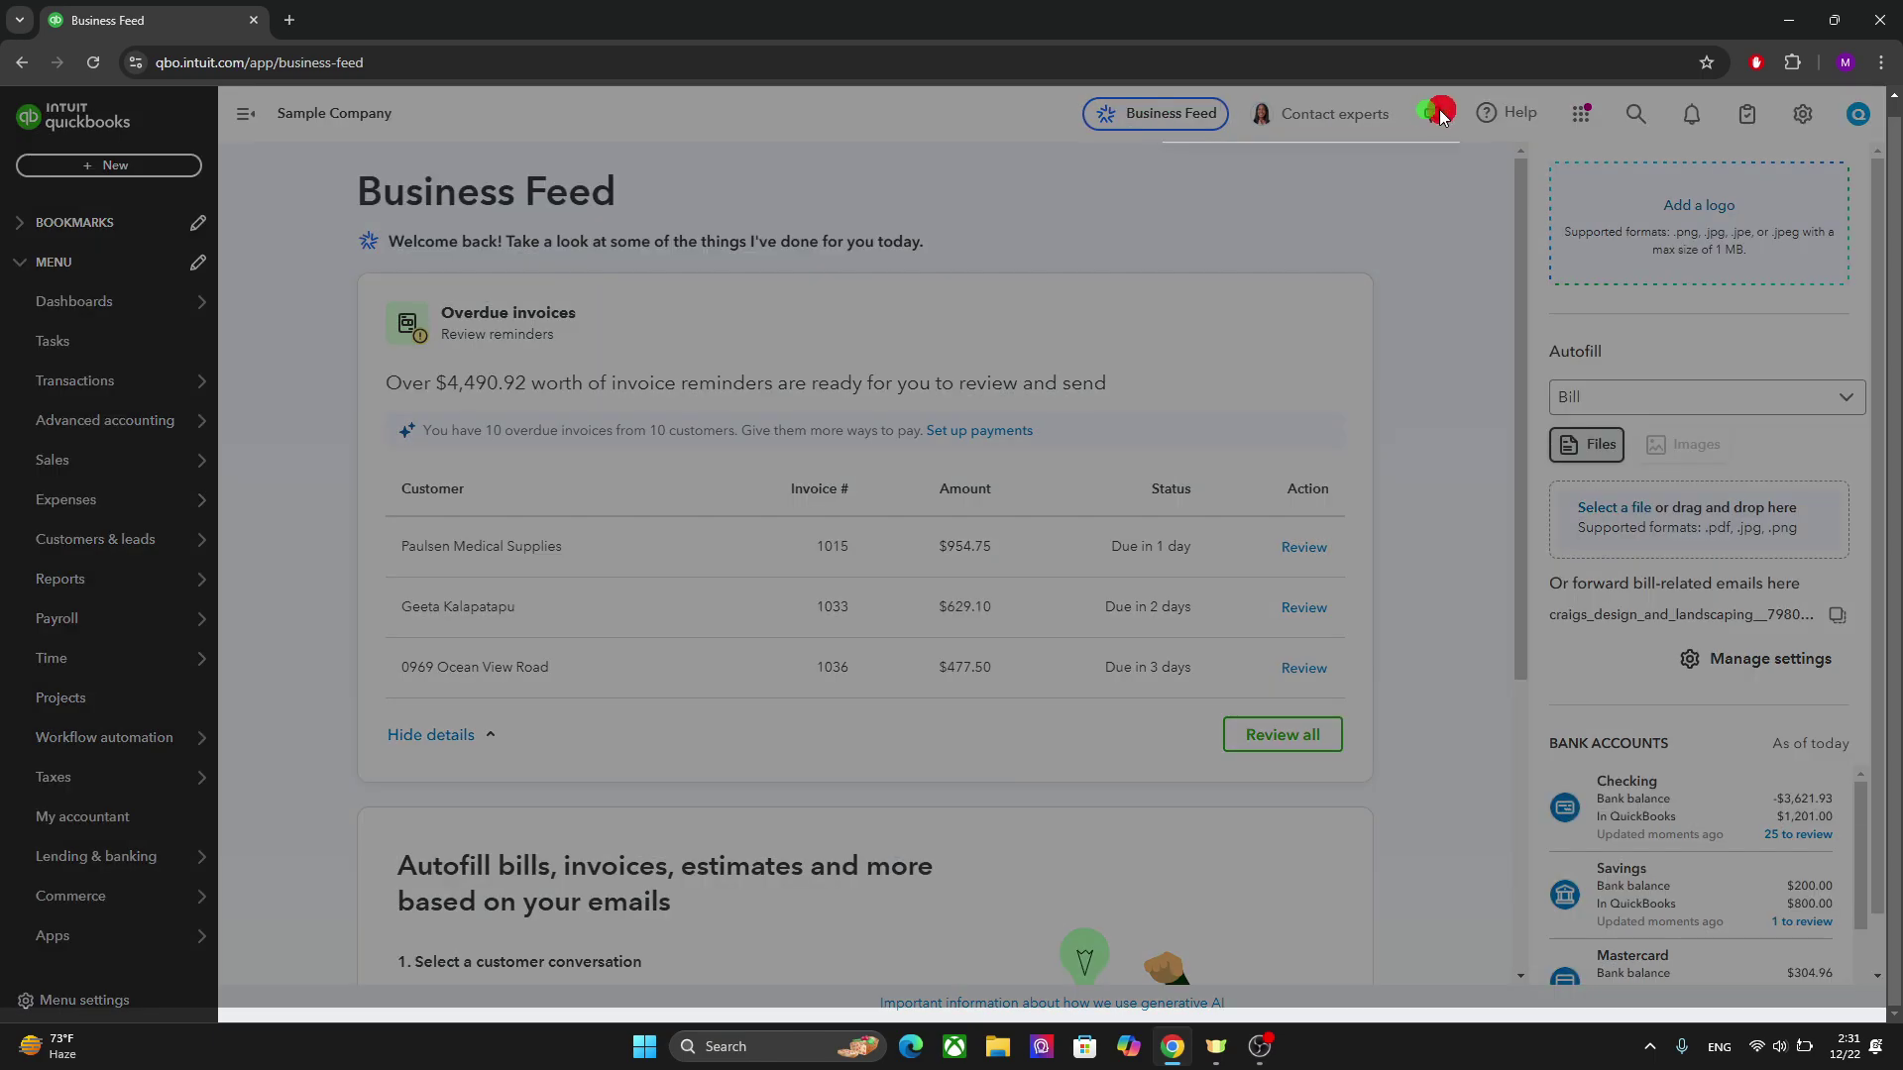
pyautogui.click(1438, 186)
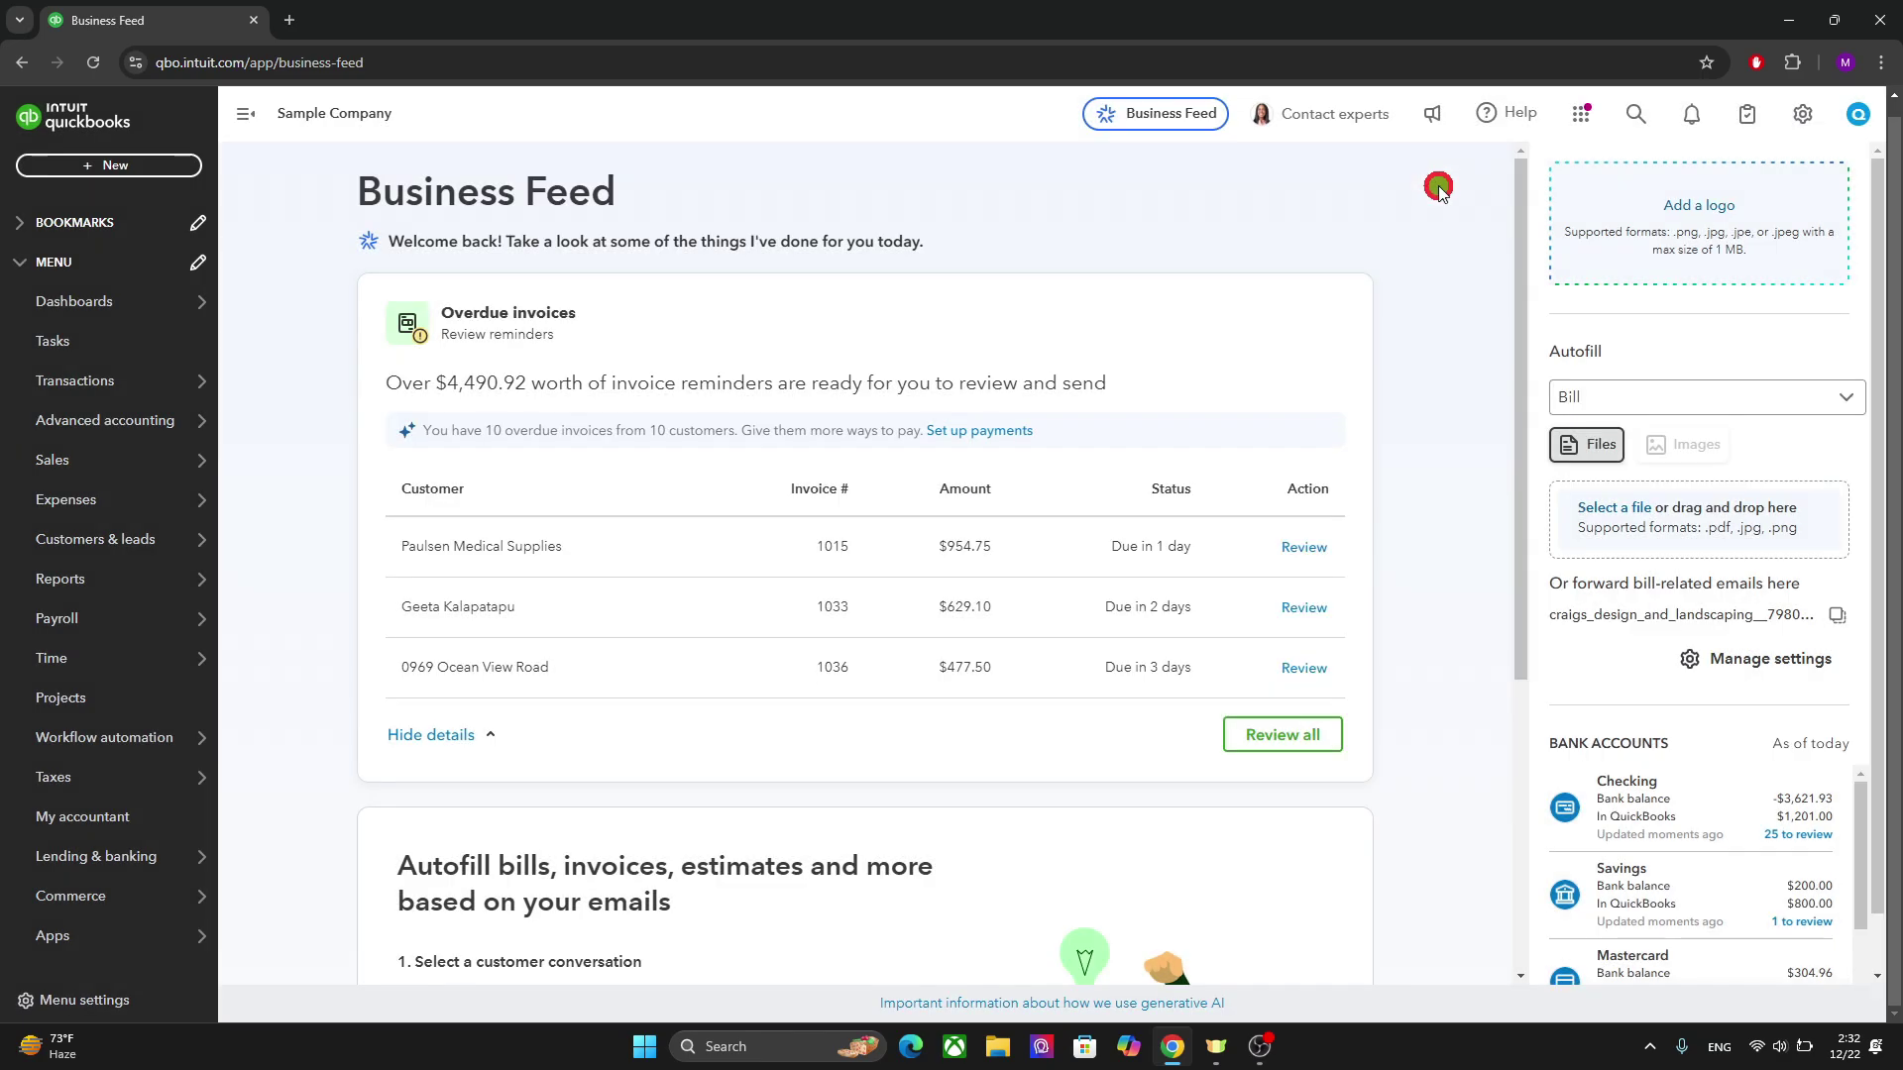
pyautogui.click(1496, 119)
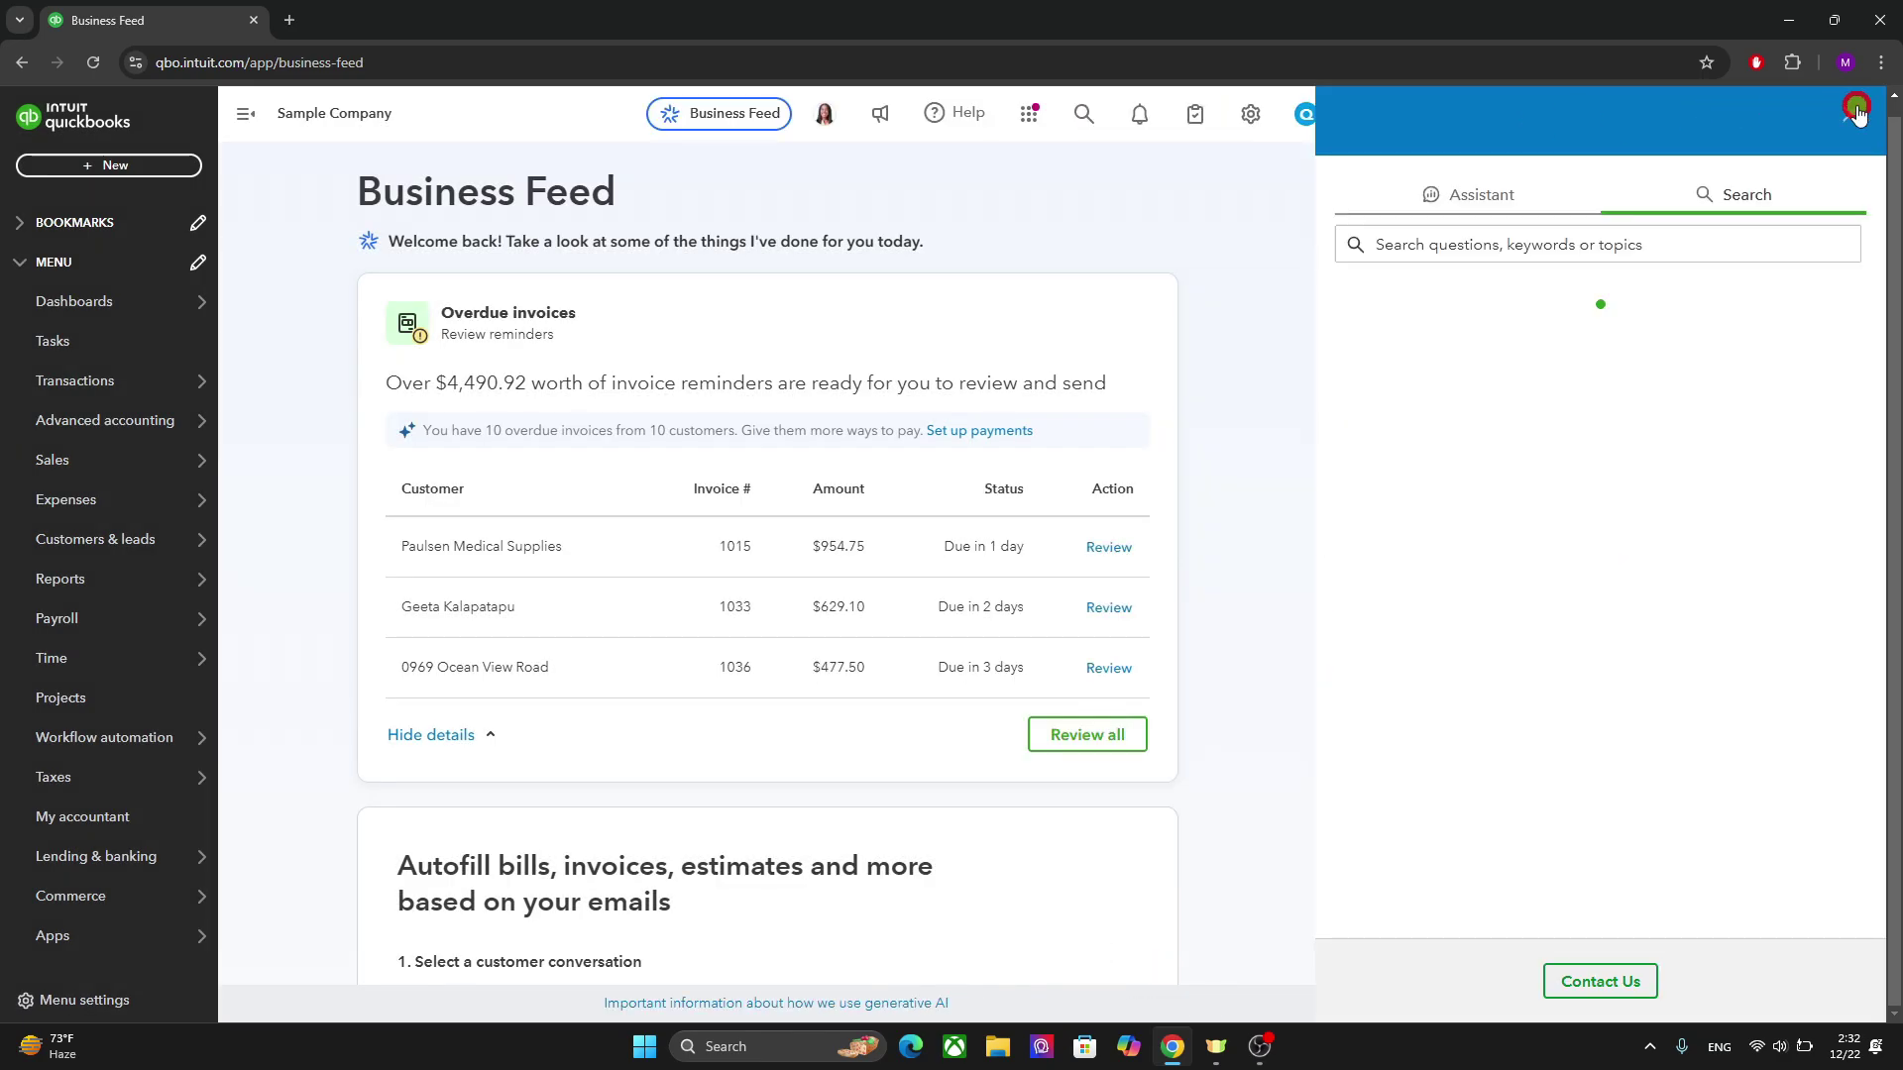
pyautogui.click(1857, 109)
pyautogui.click(1581, 112)
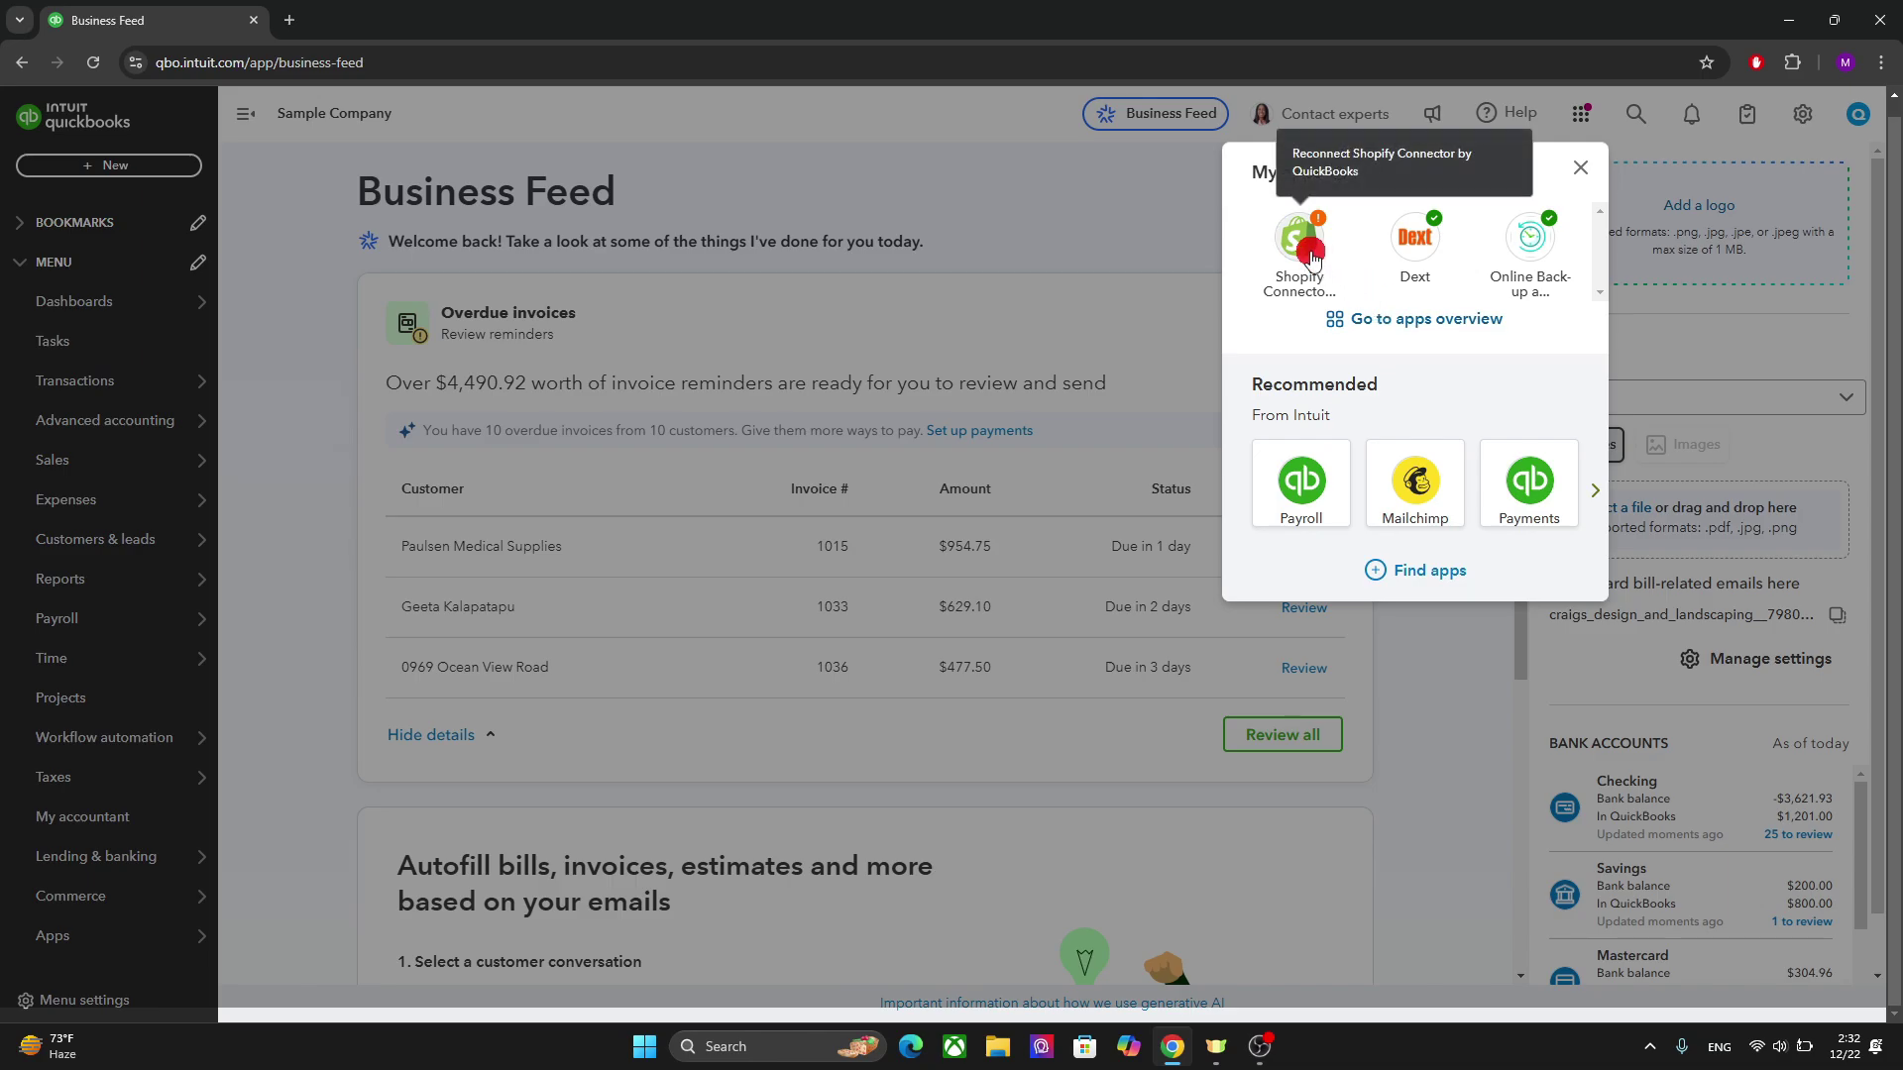
pyautogui.click(1417, 562)
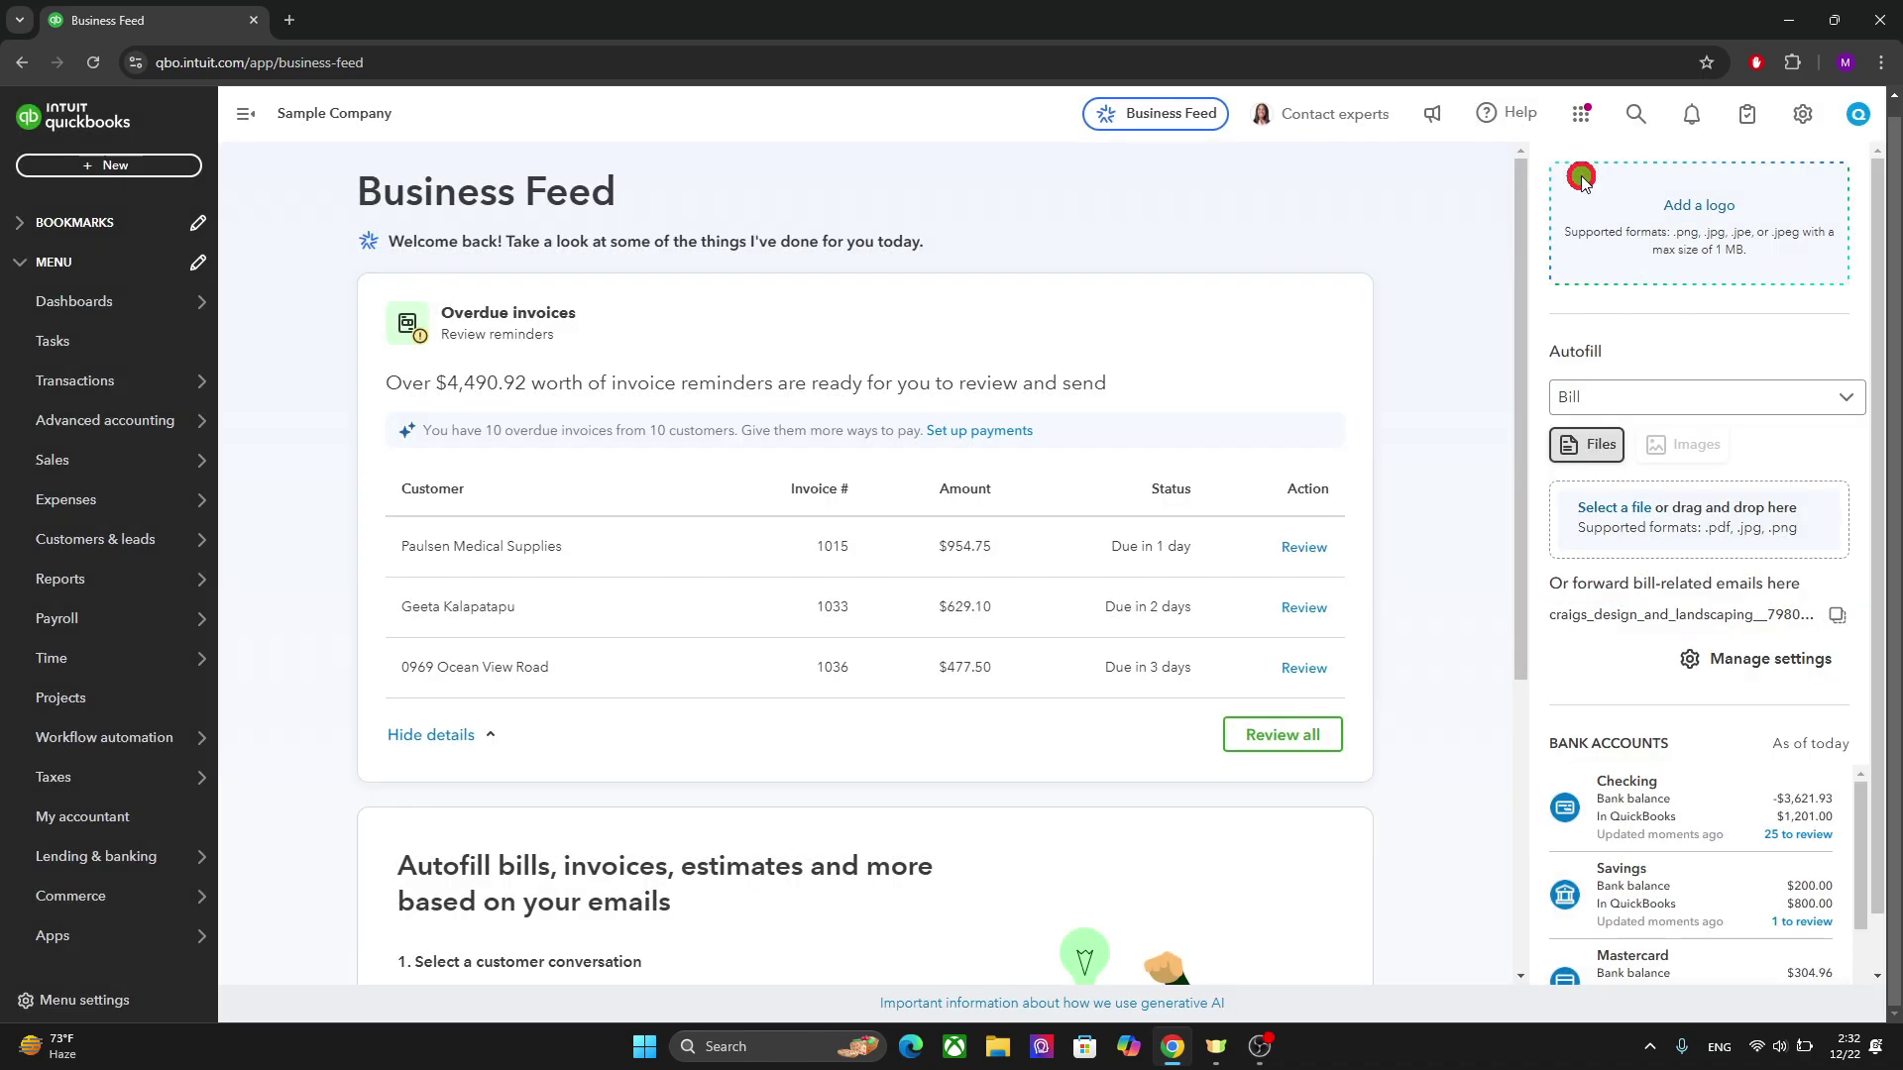
pyautogui.click(1636, 113)
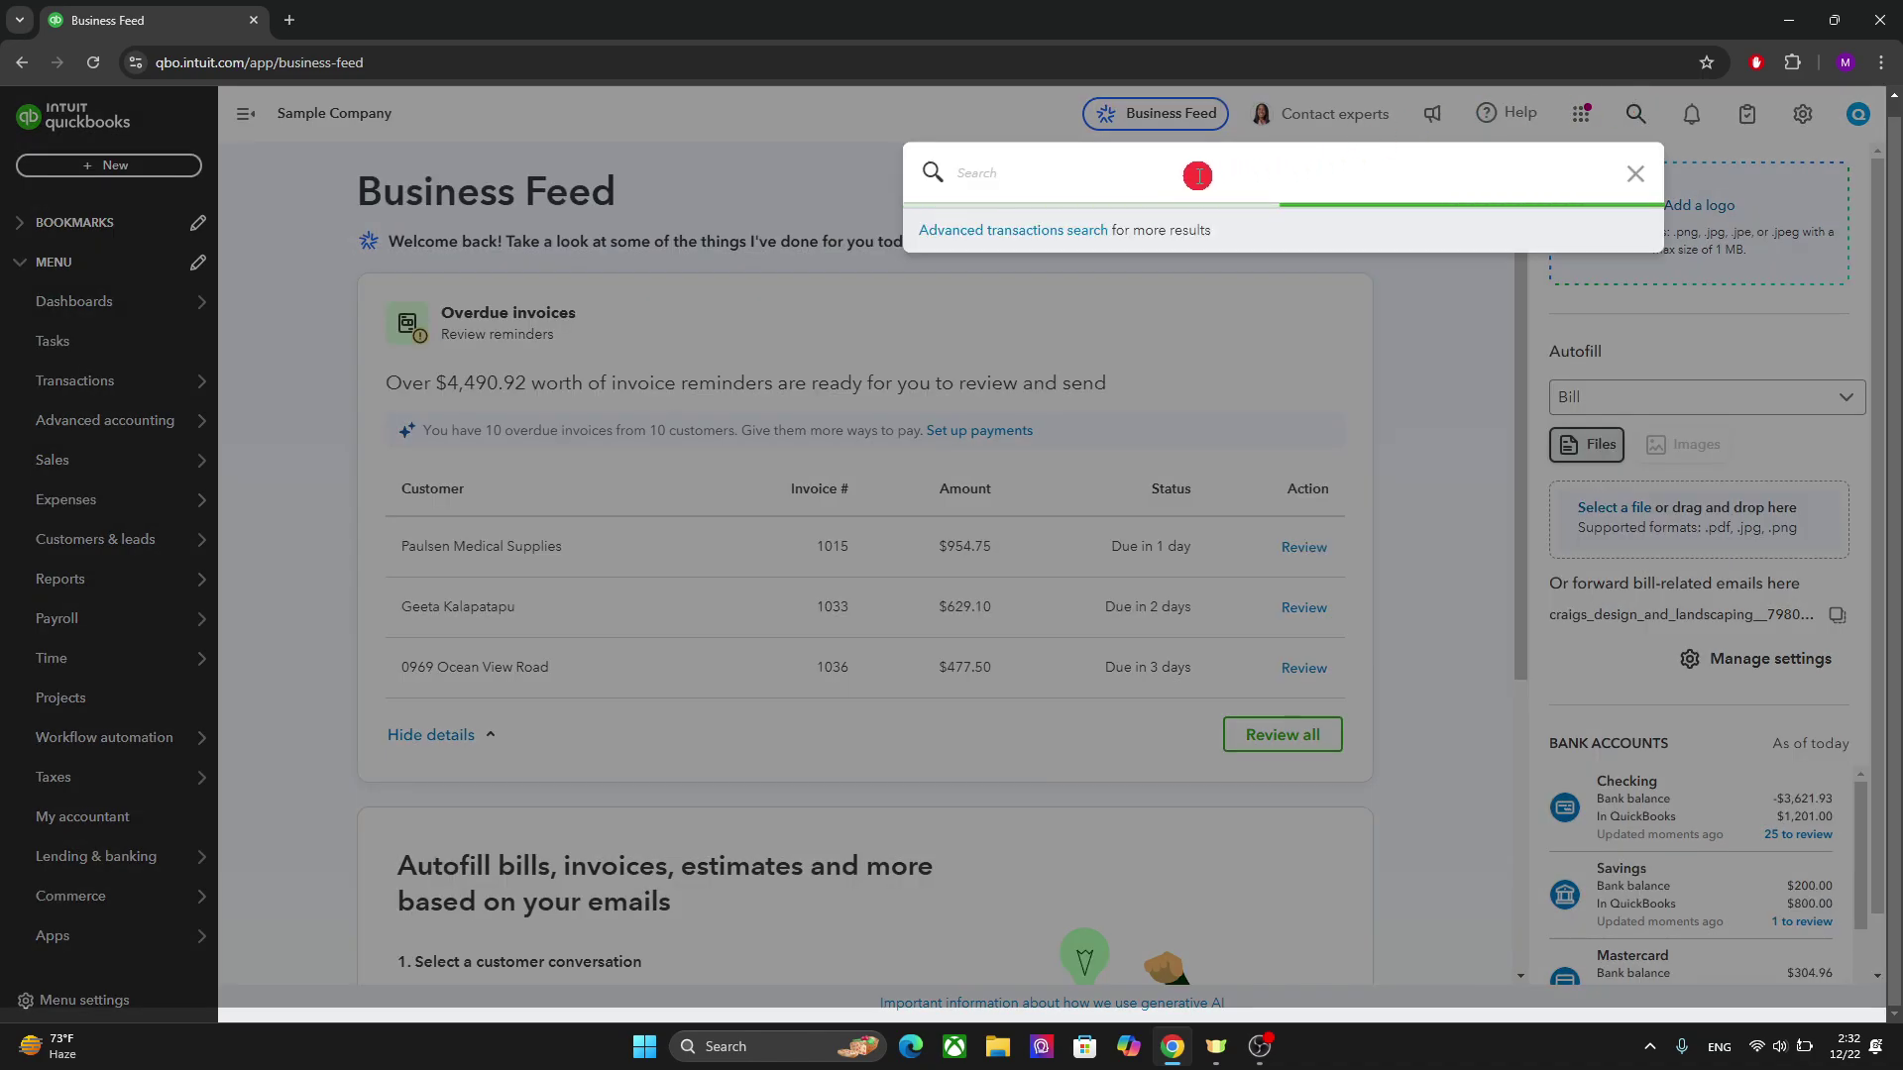
pyautogui.click(1050, 168)
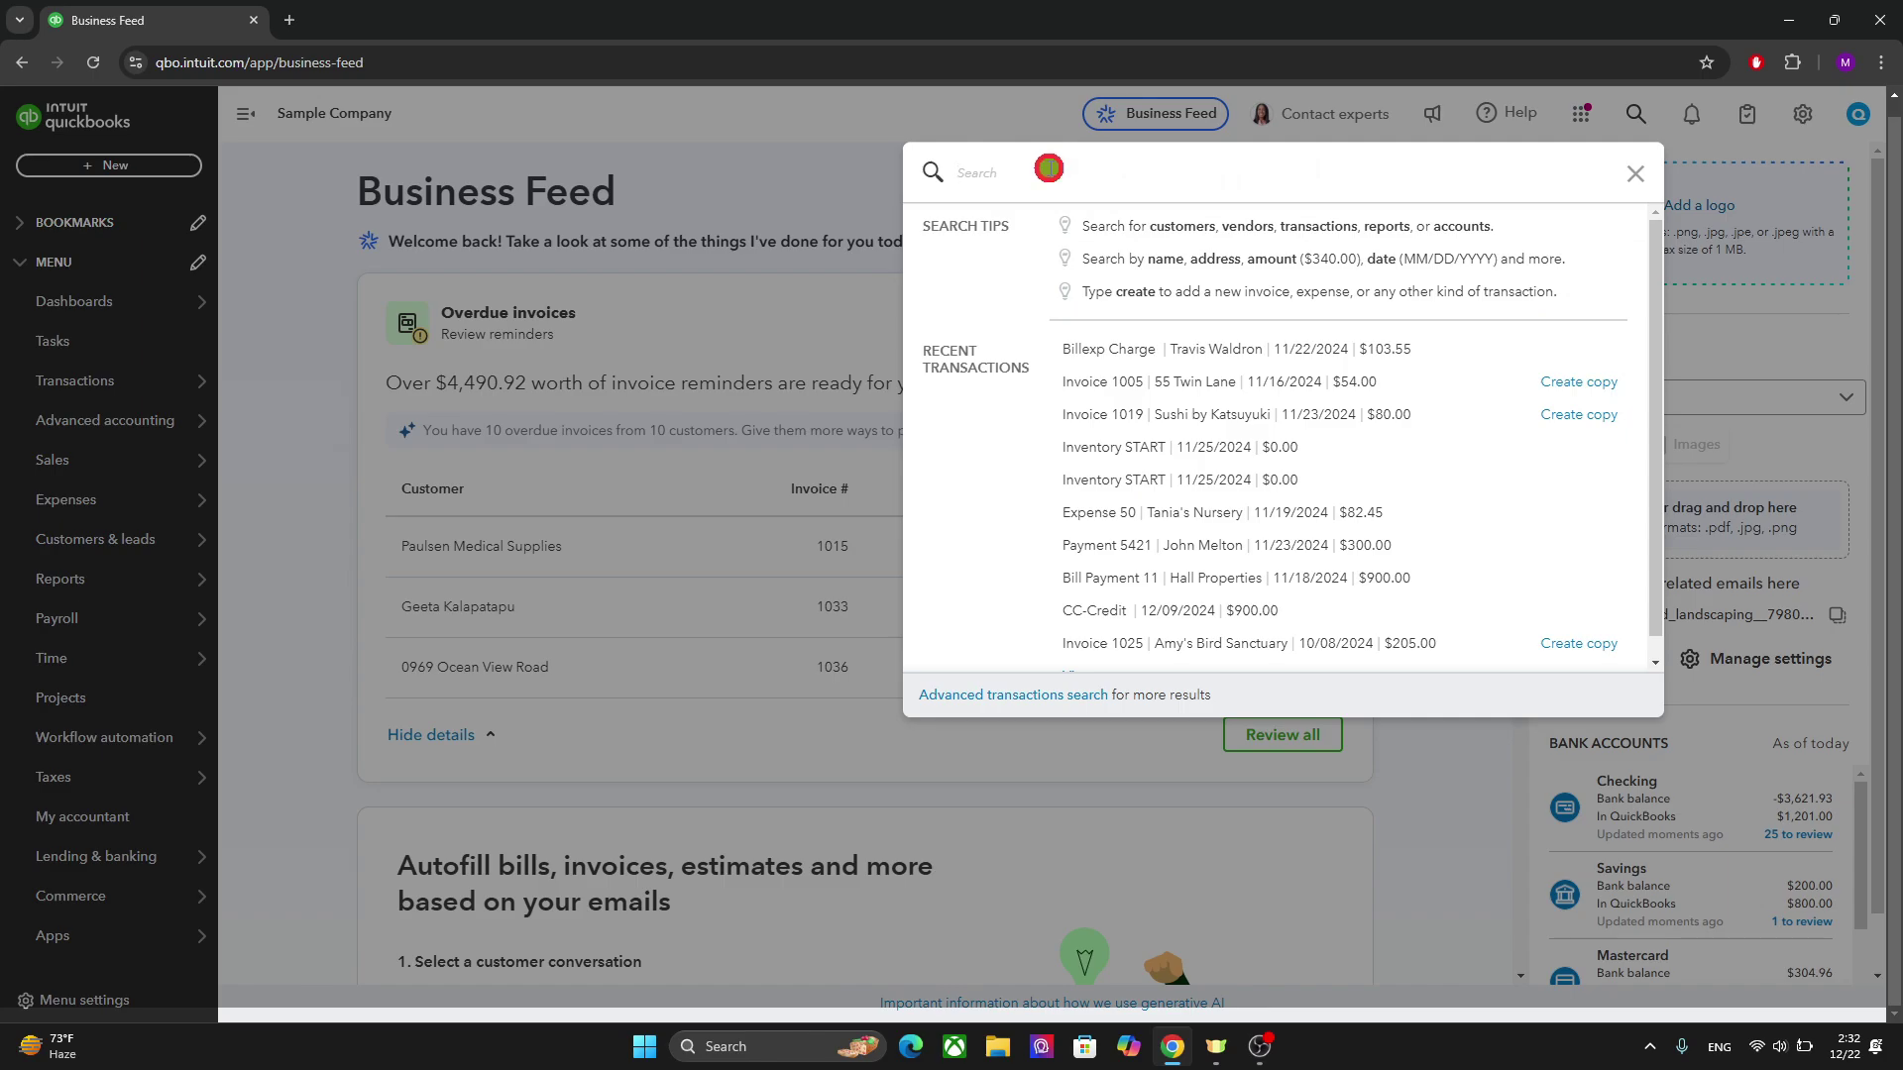
pyautogui.click(1635, 173)
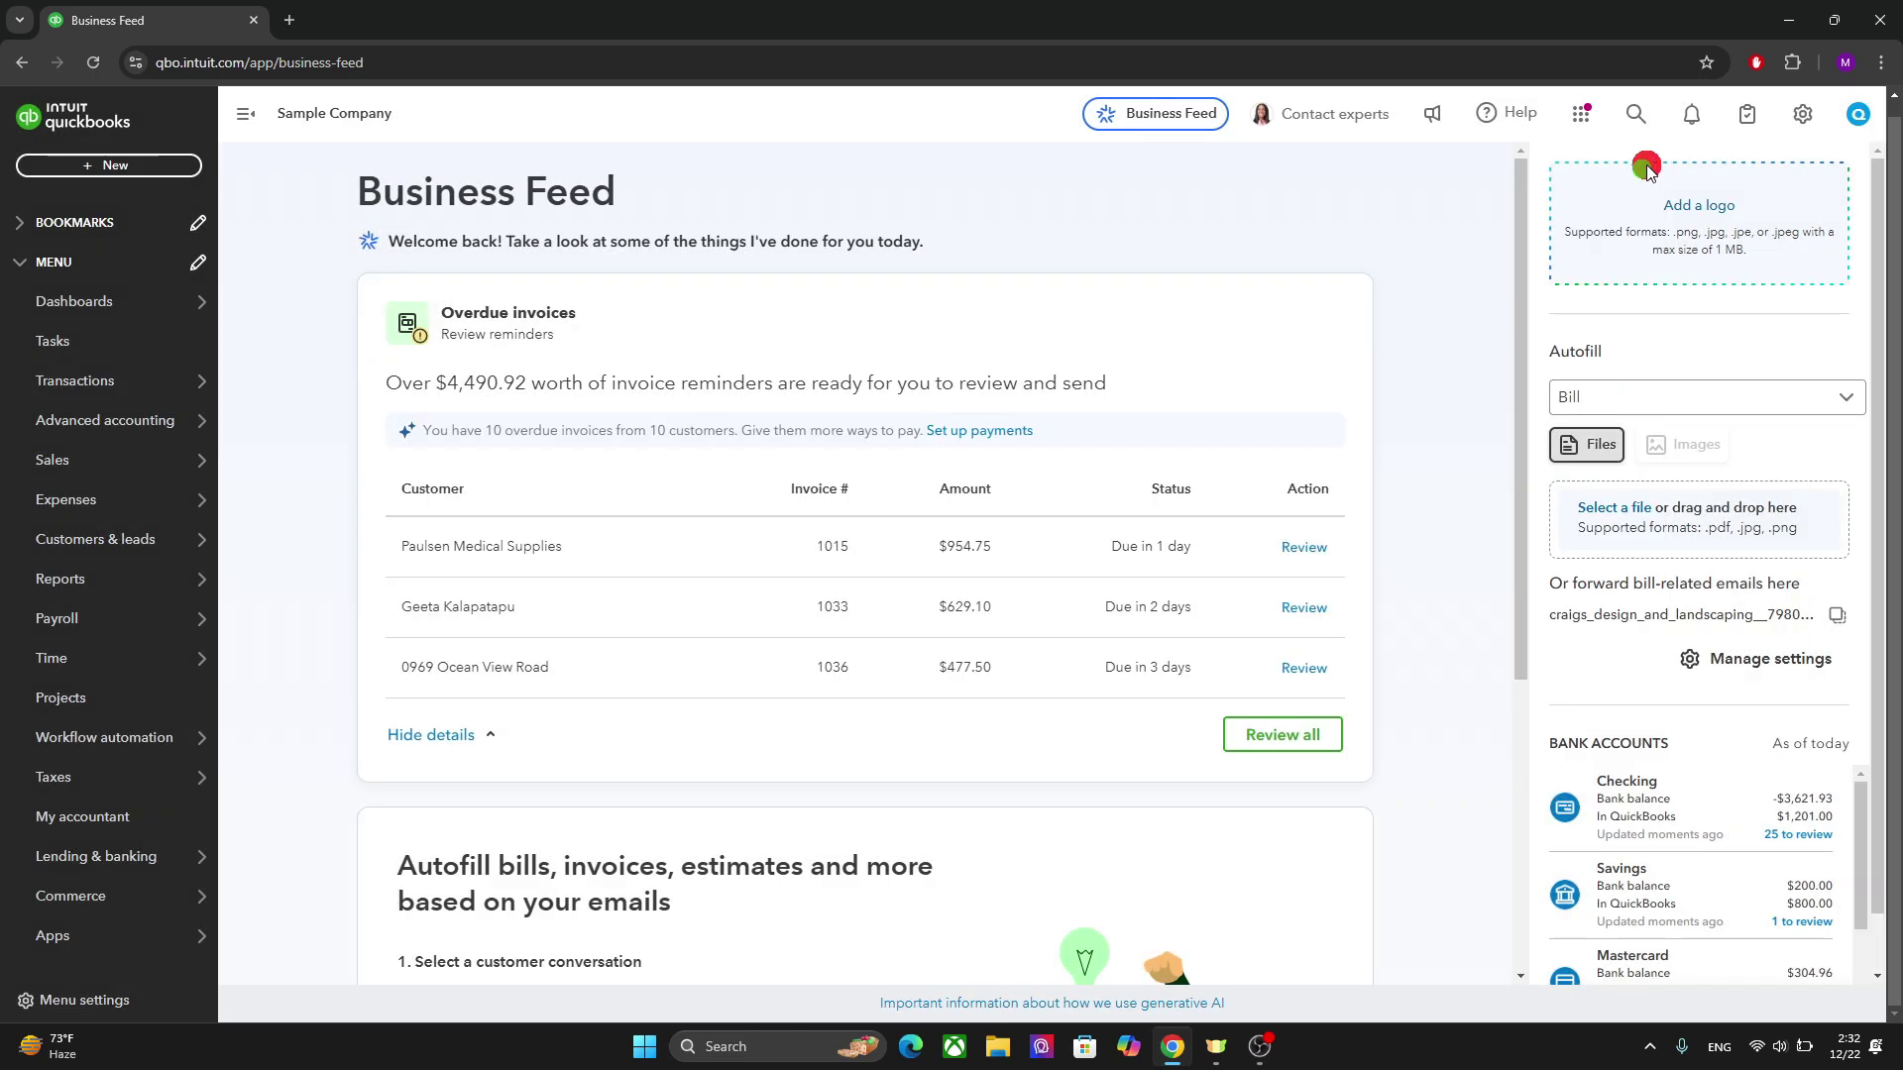
pyautogui.click(1689, 119)
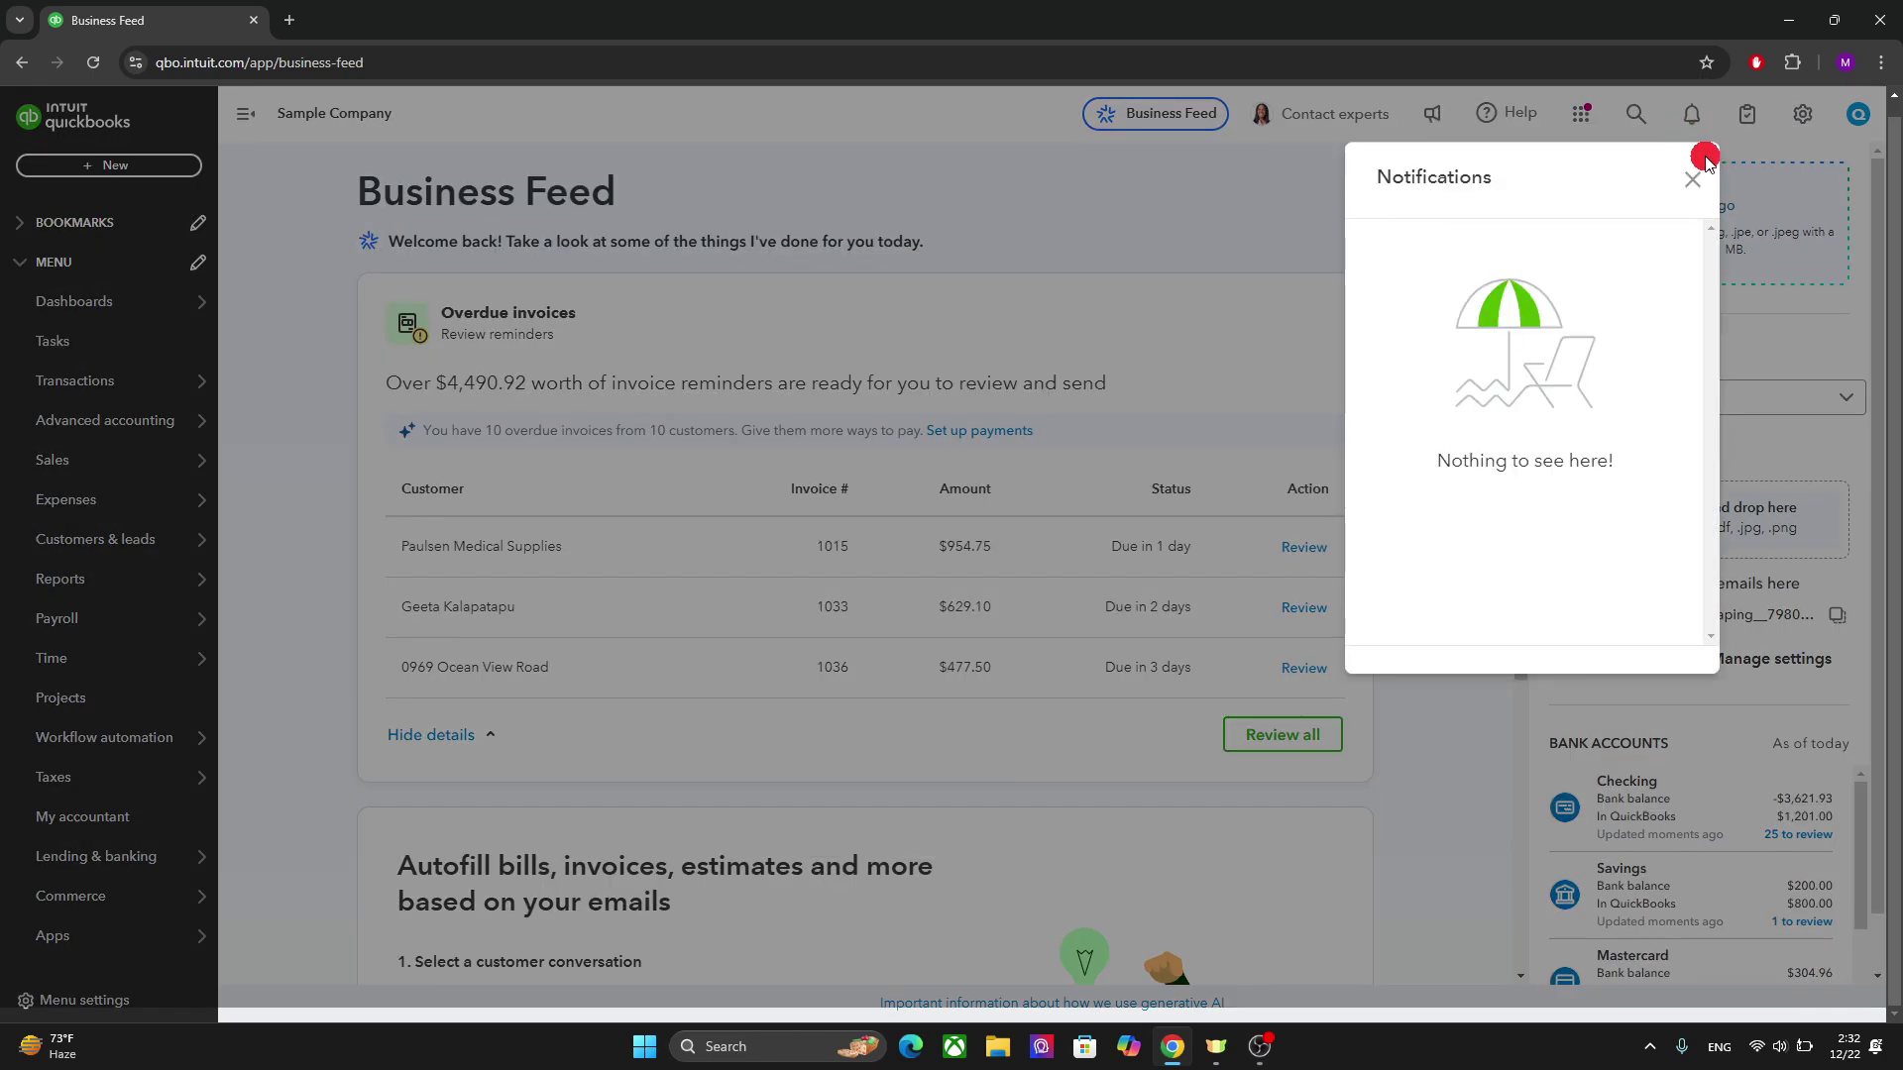
pyautogui.click(1692, 179)
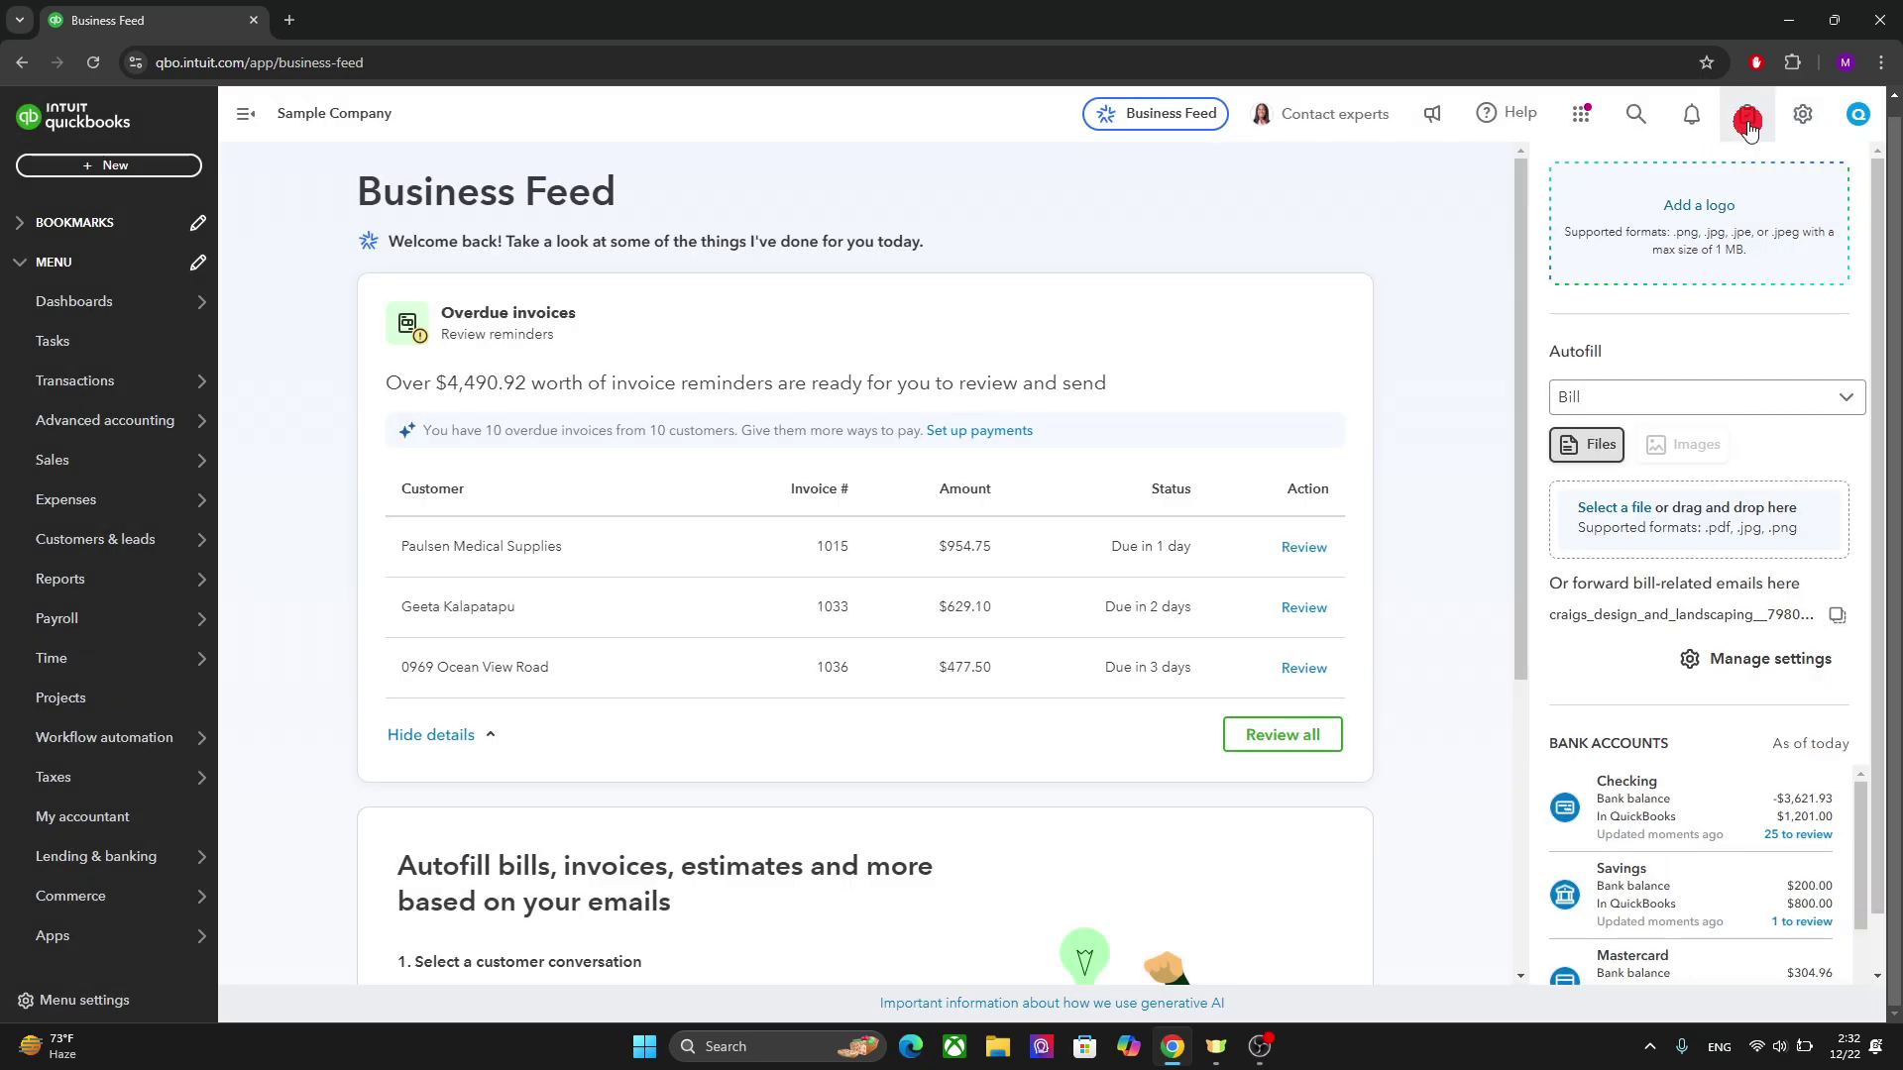
pyautogui.click(1747, 121)
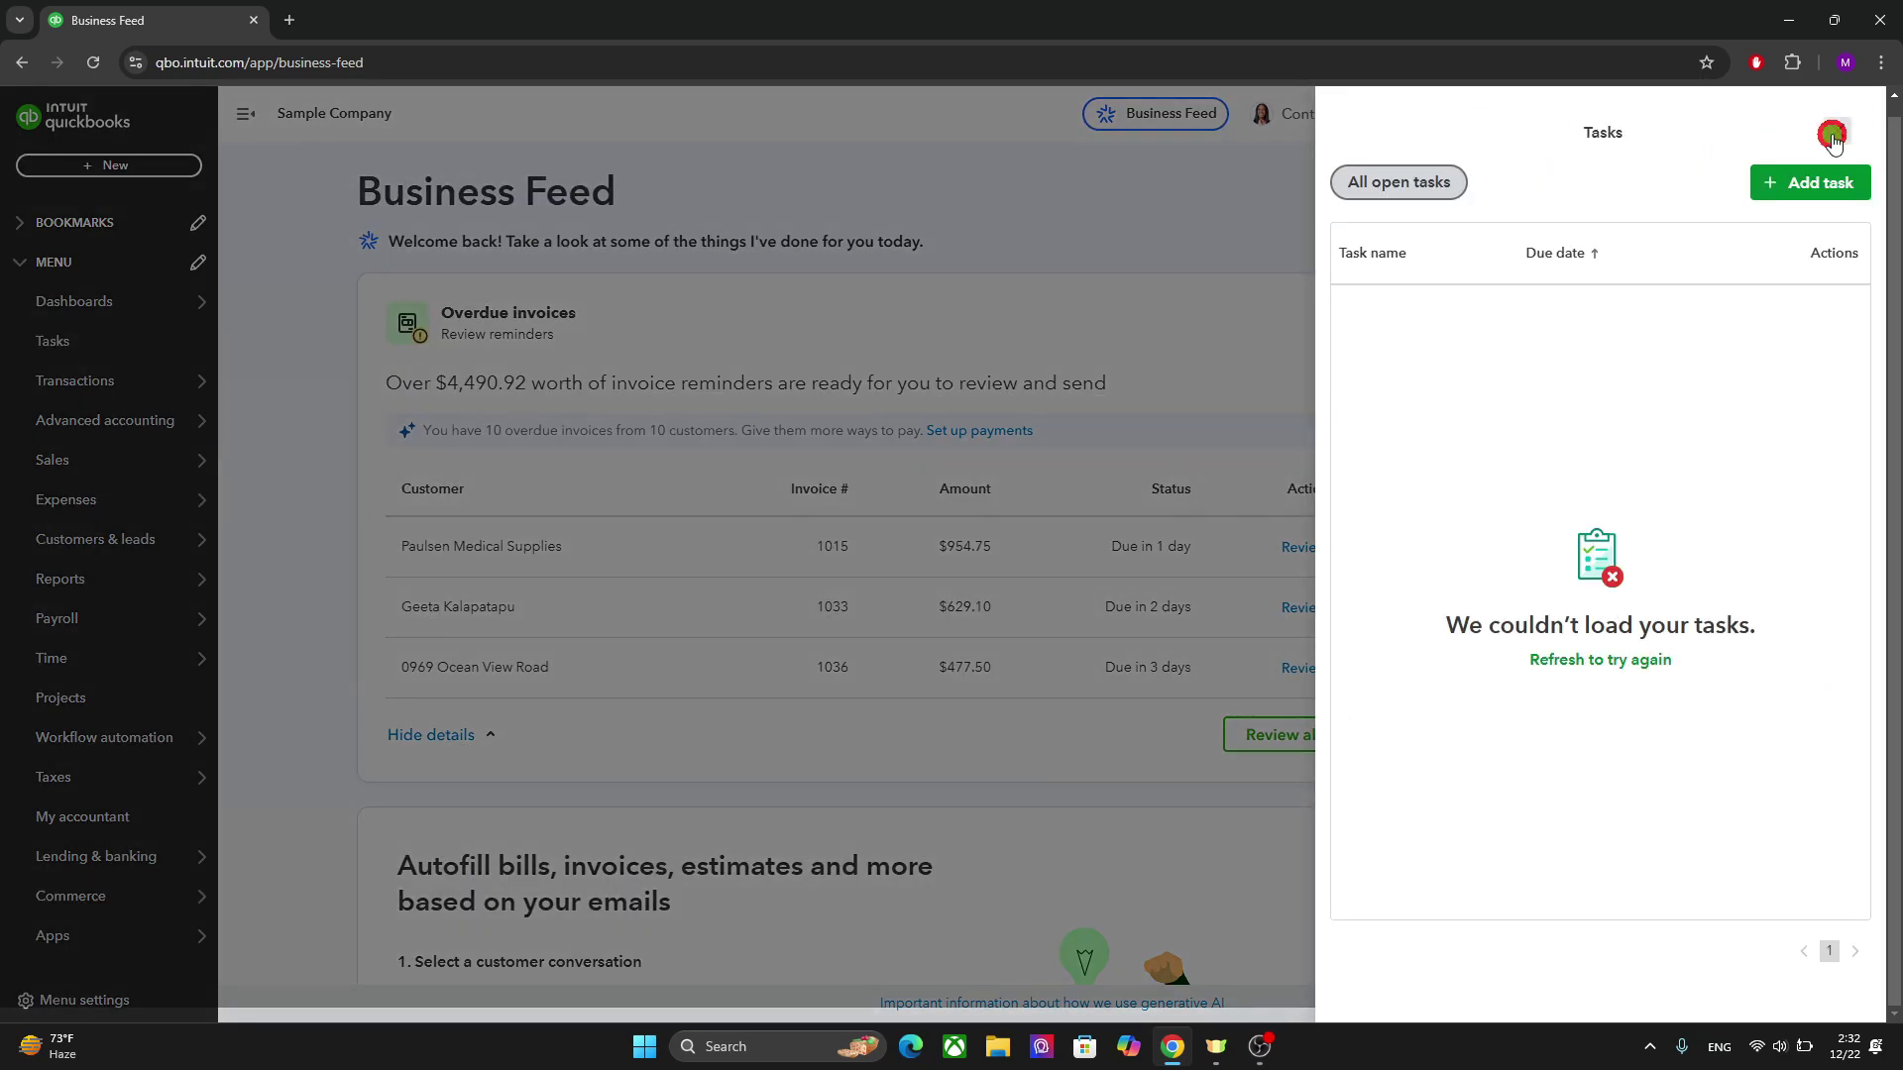
pyautogui.click(1833, 134)
pyautogui.click(1803, 115)
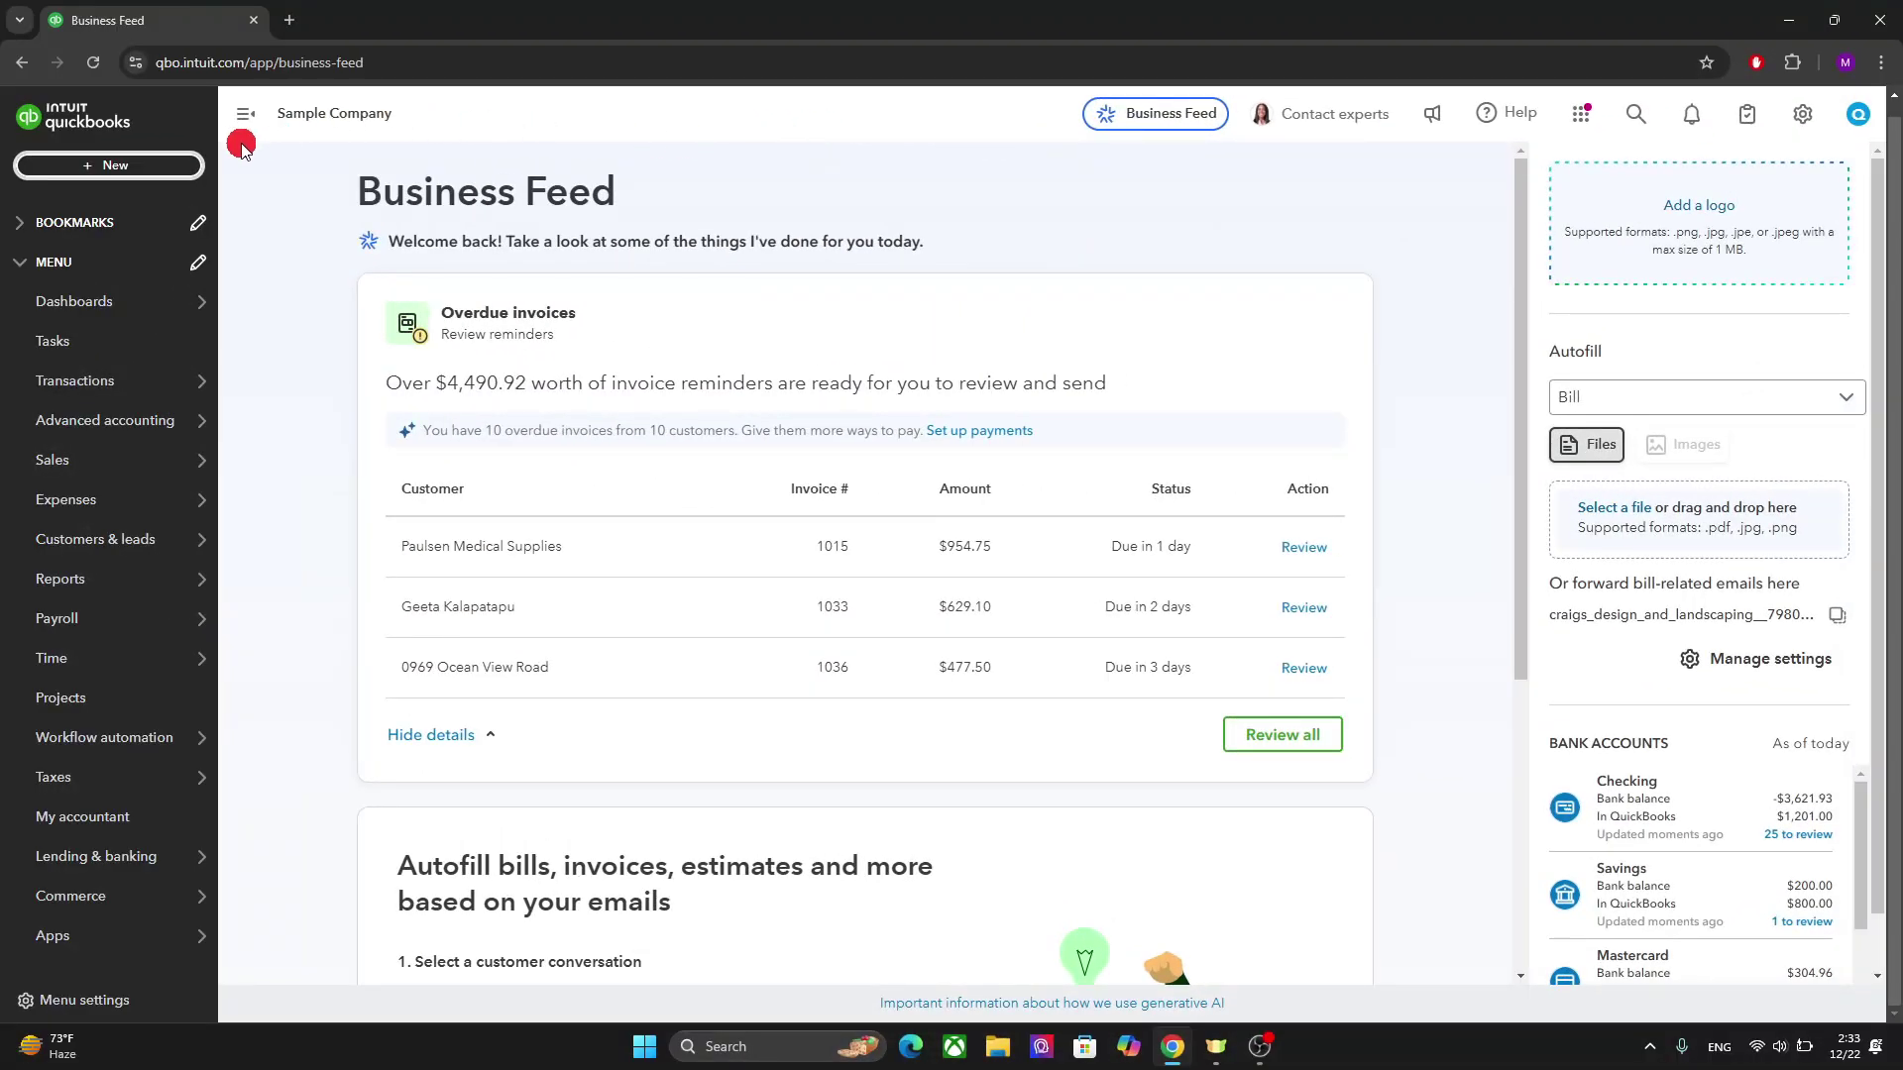
# Preview the + New create menu, close it, and collapse the navigation sidebar
pyautogui.click(147, 169)
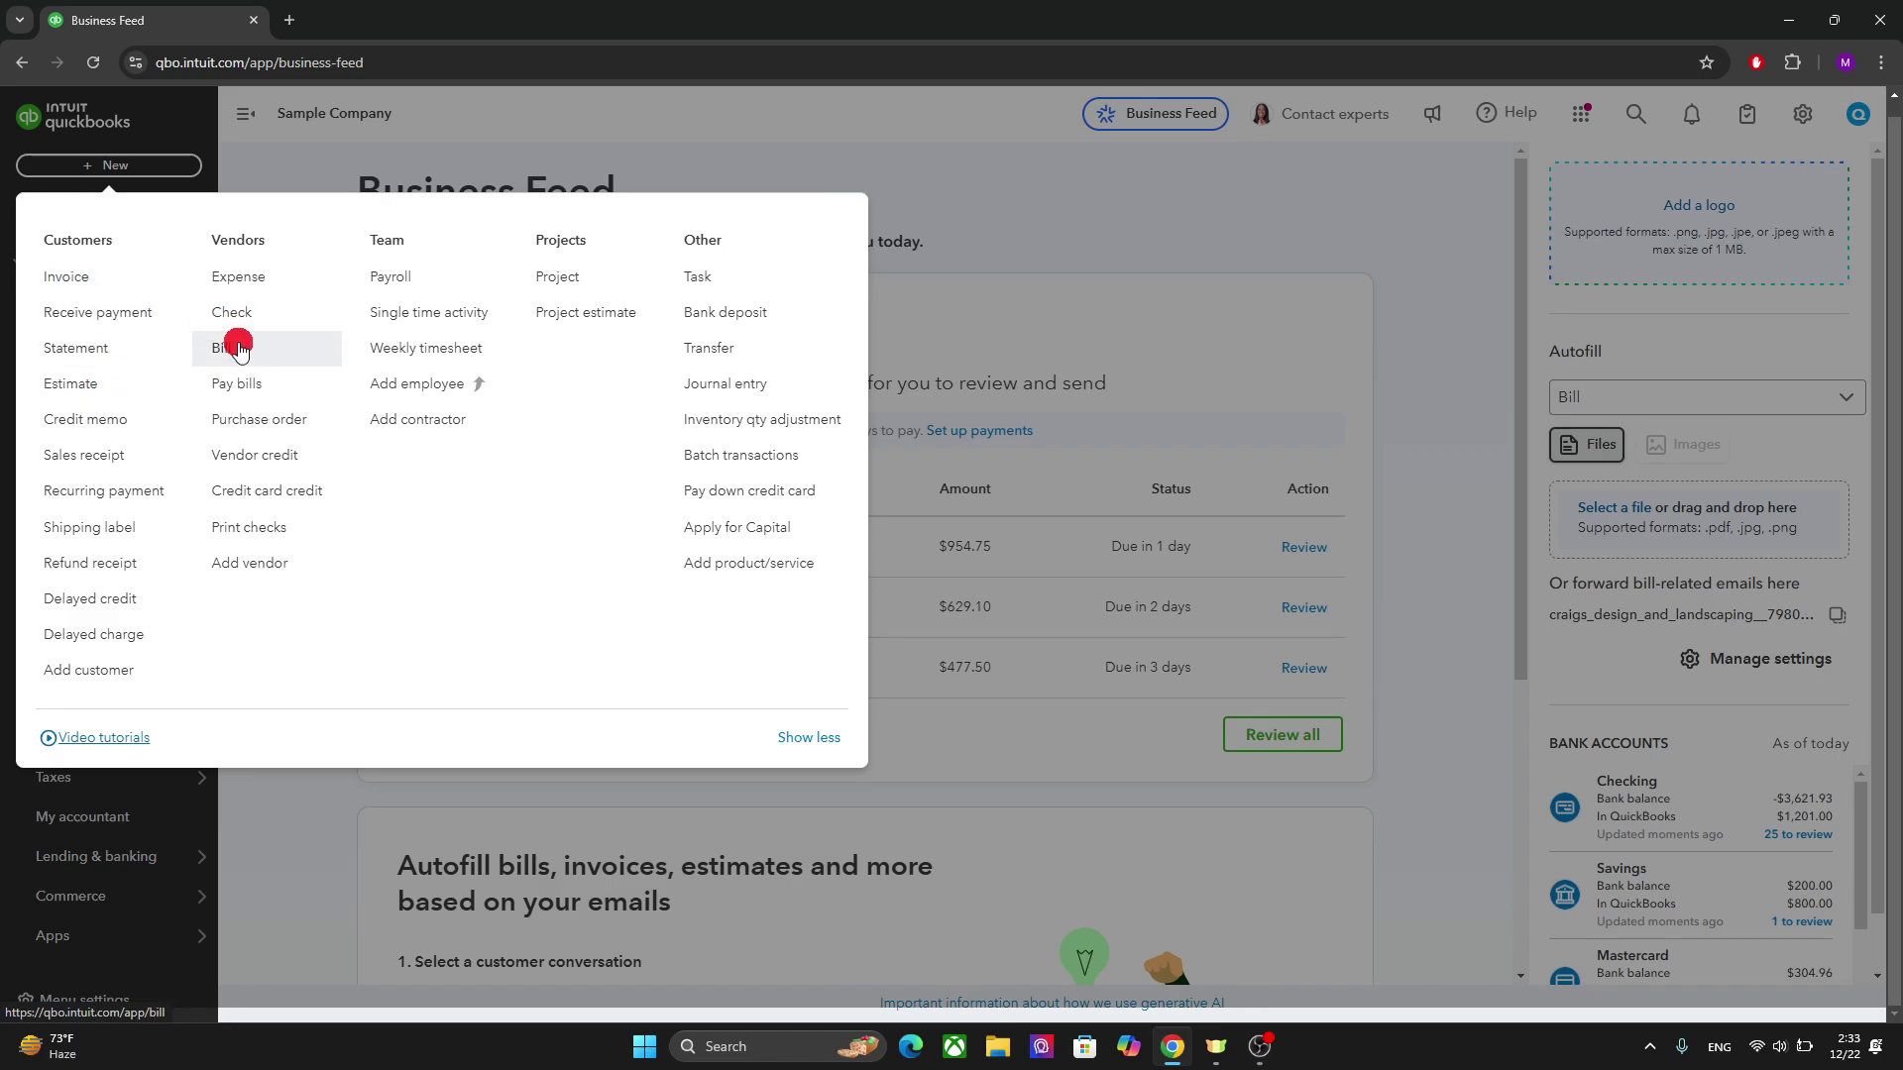
pyautogui.click(484, 129)
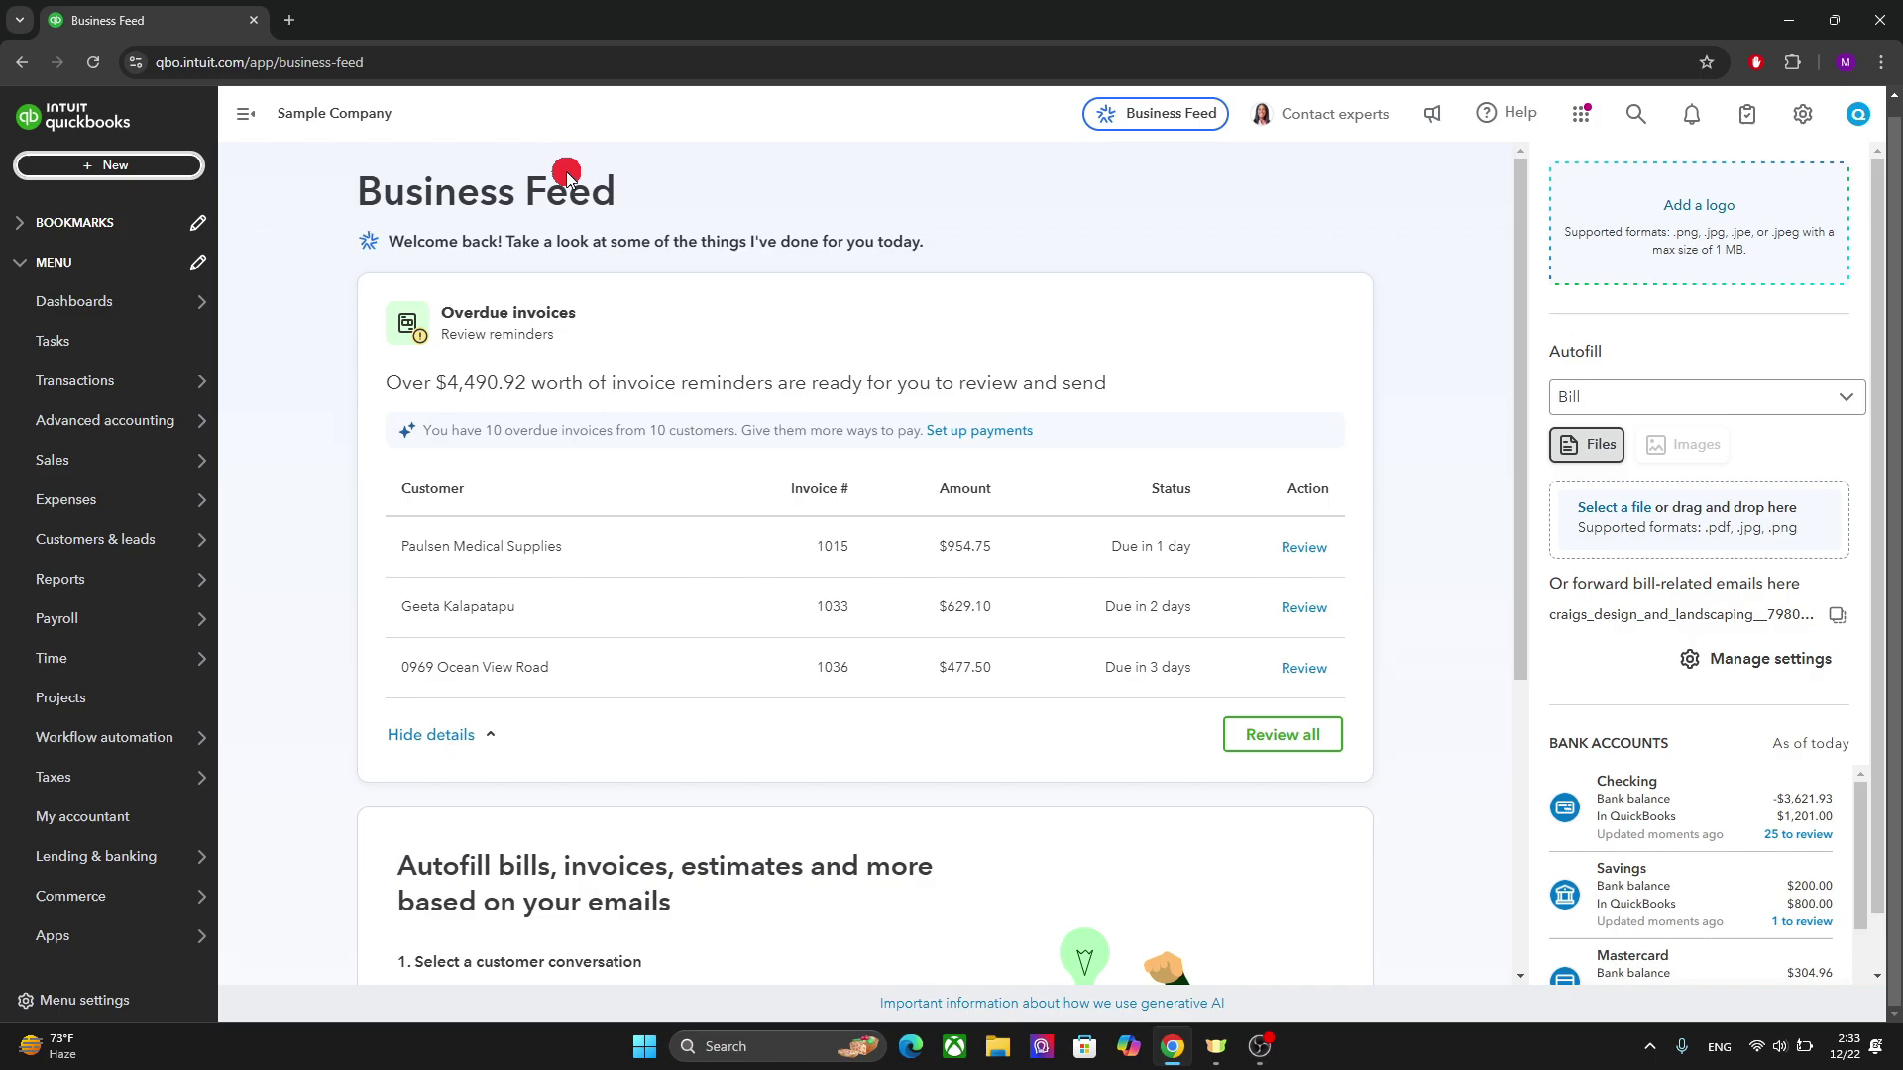
pyautogui.click(240, 115)
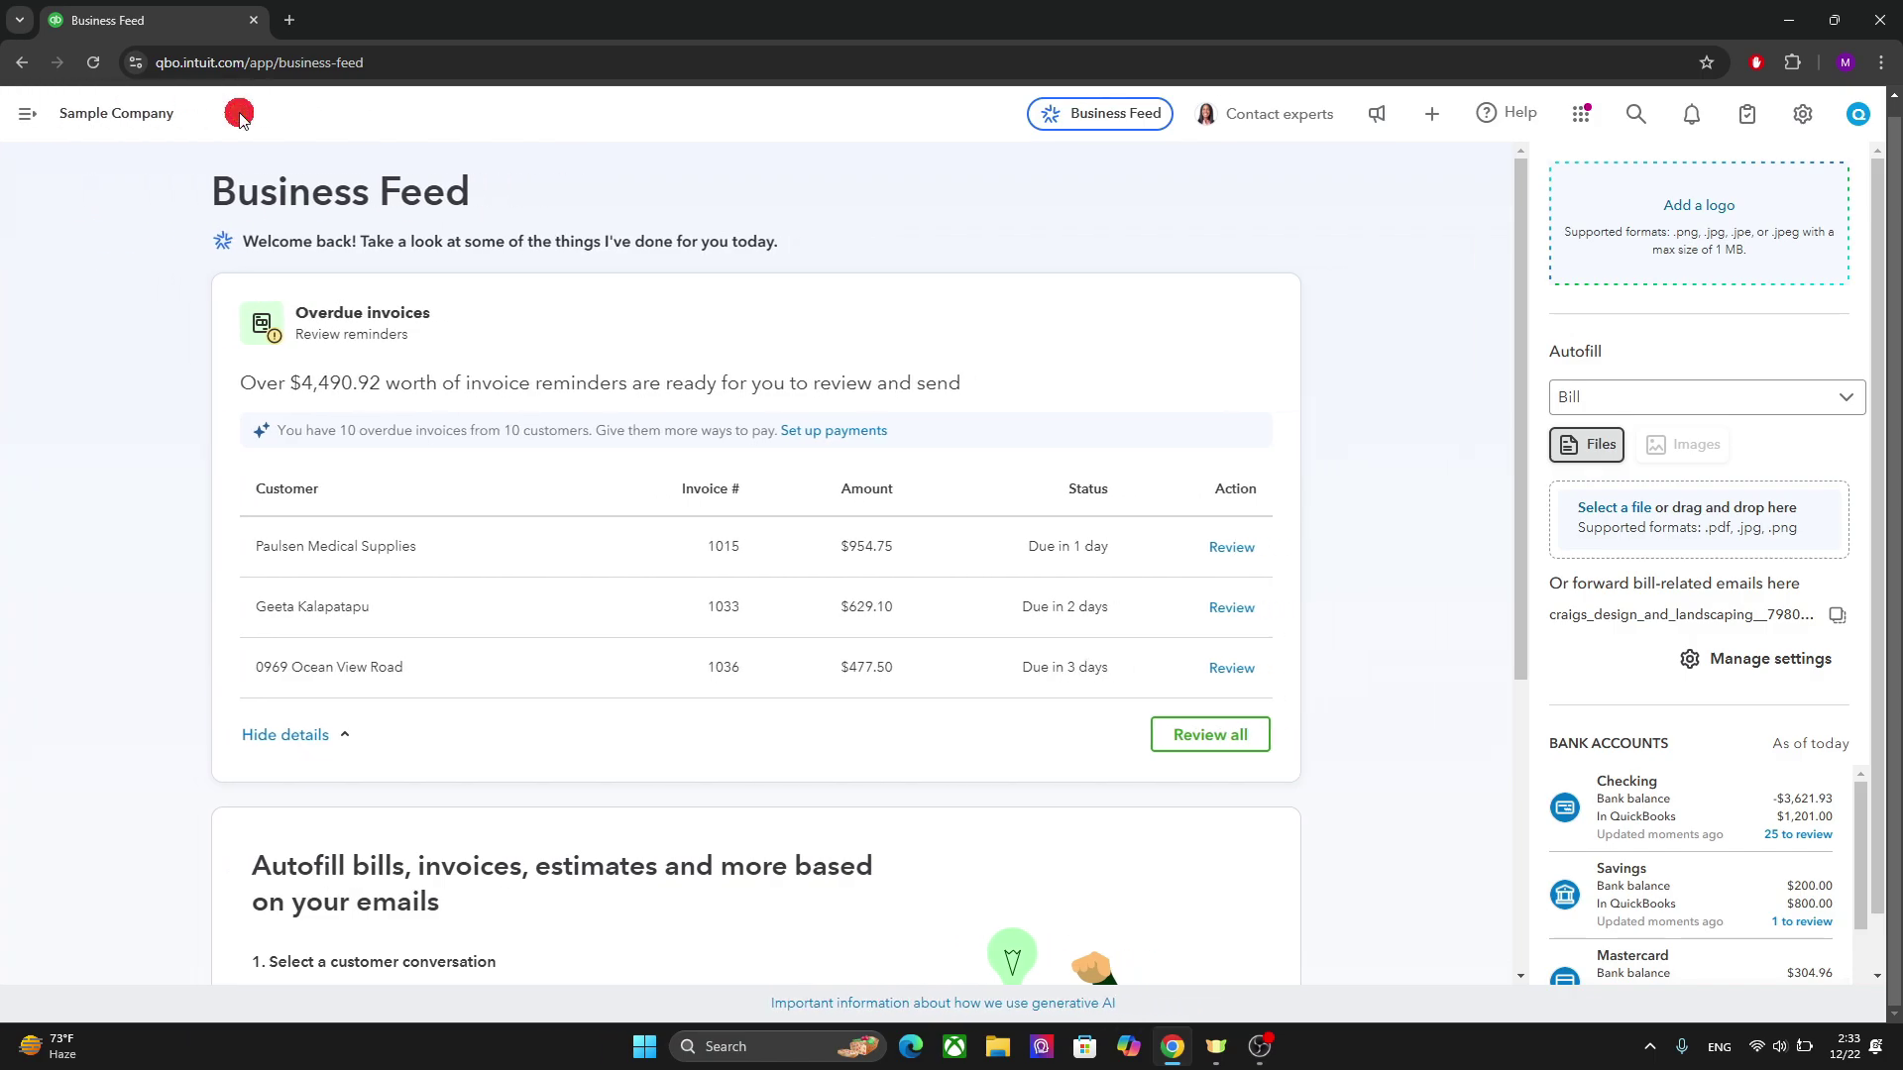
pyautogui.click(1432, 116)
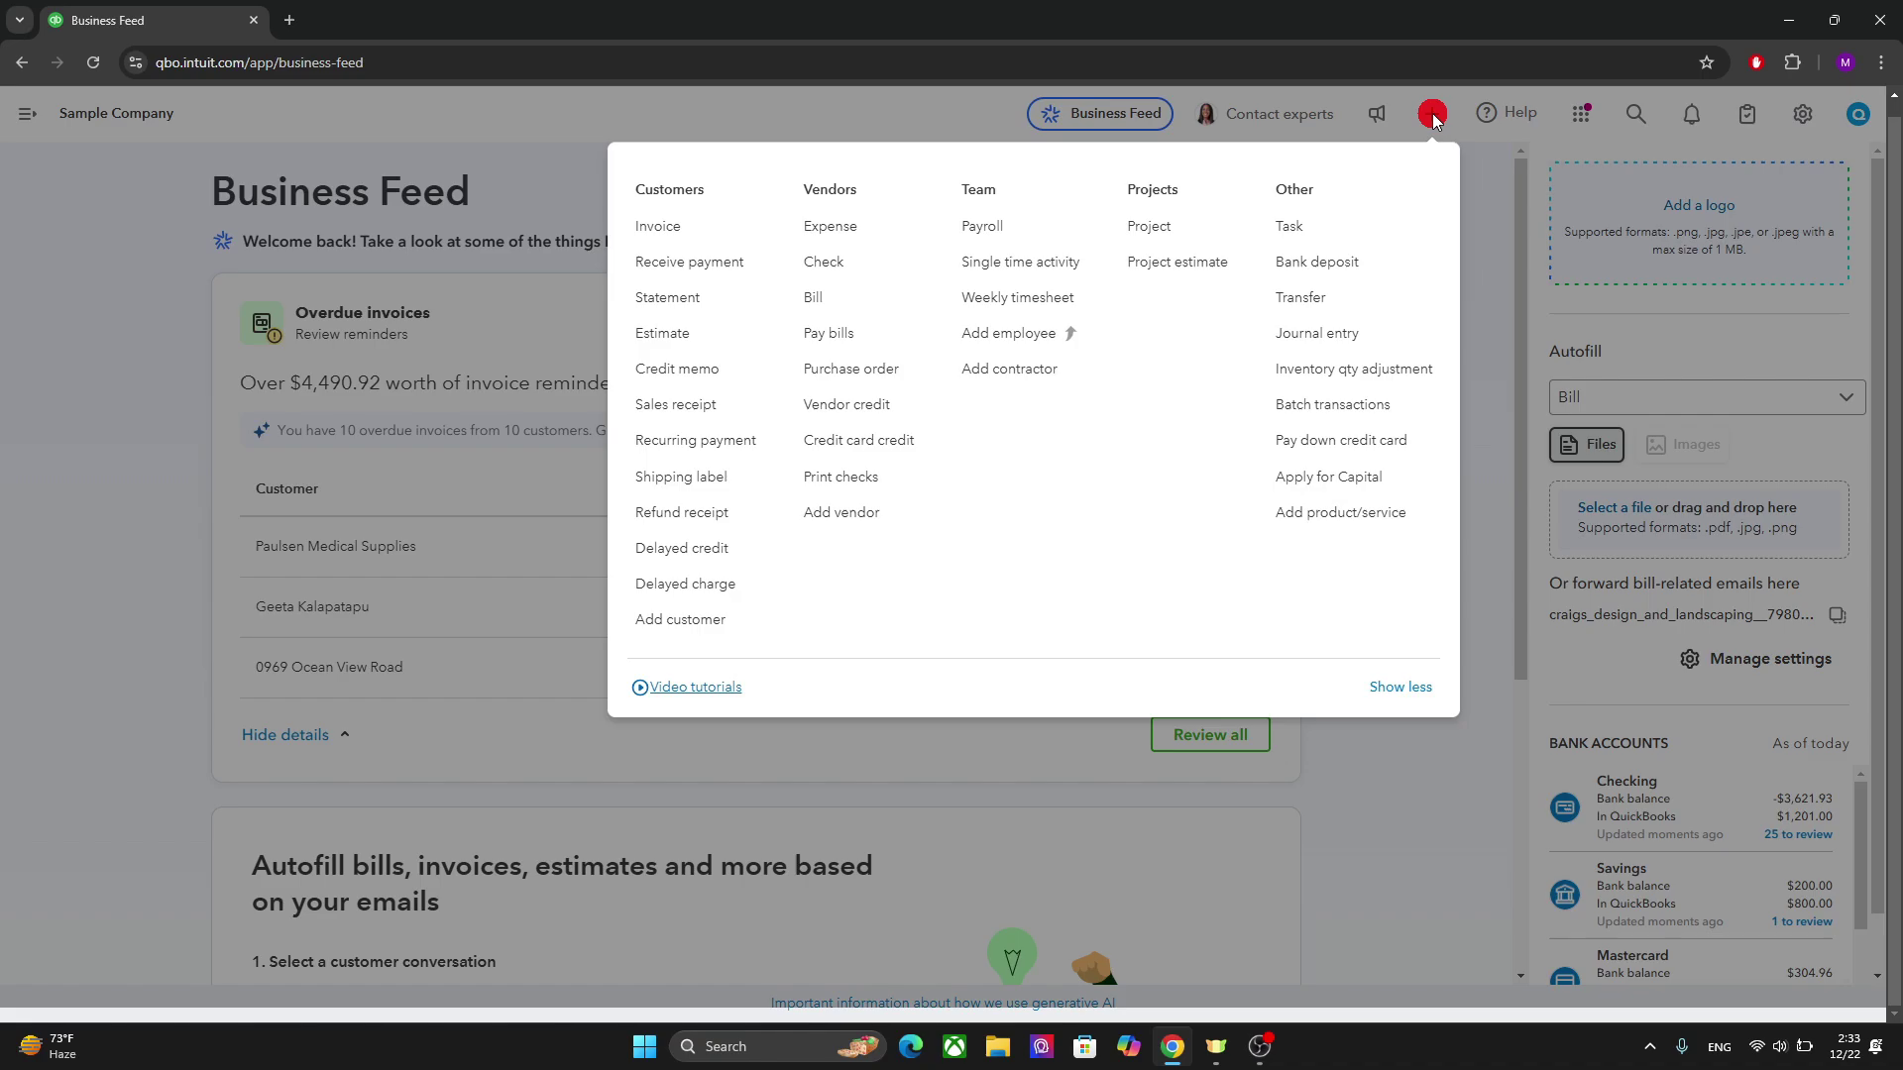
pyautogui.click(673, 228)
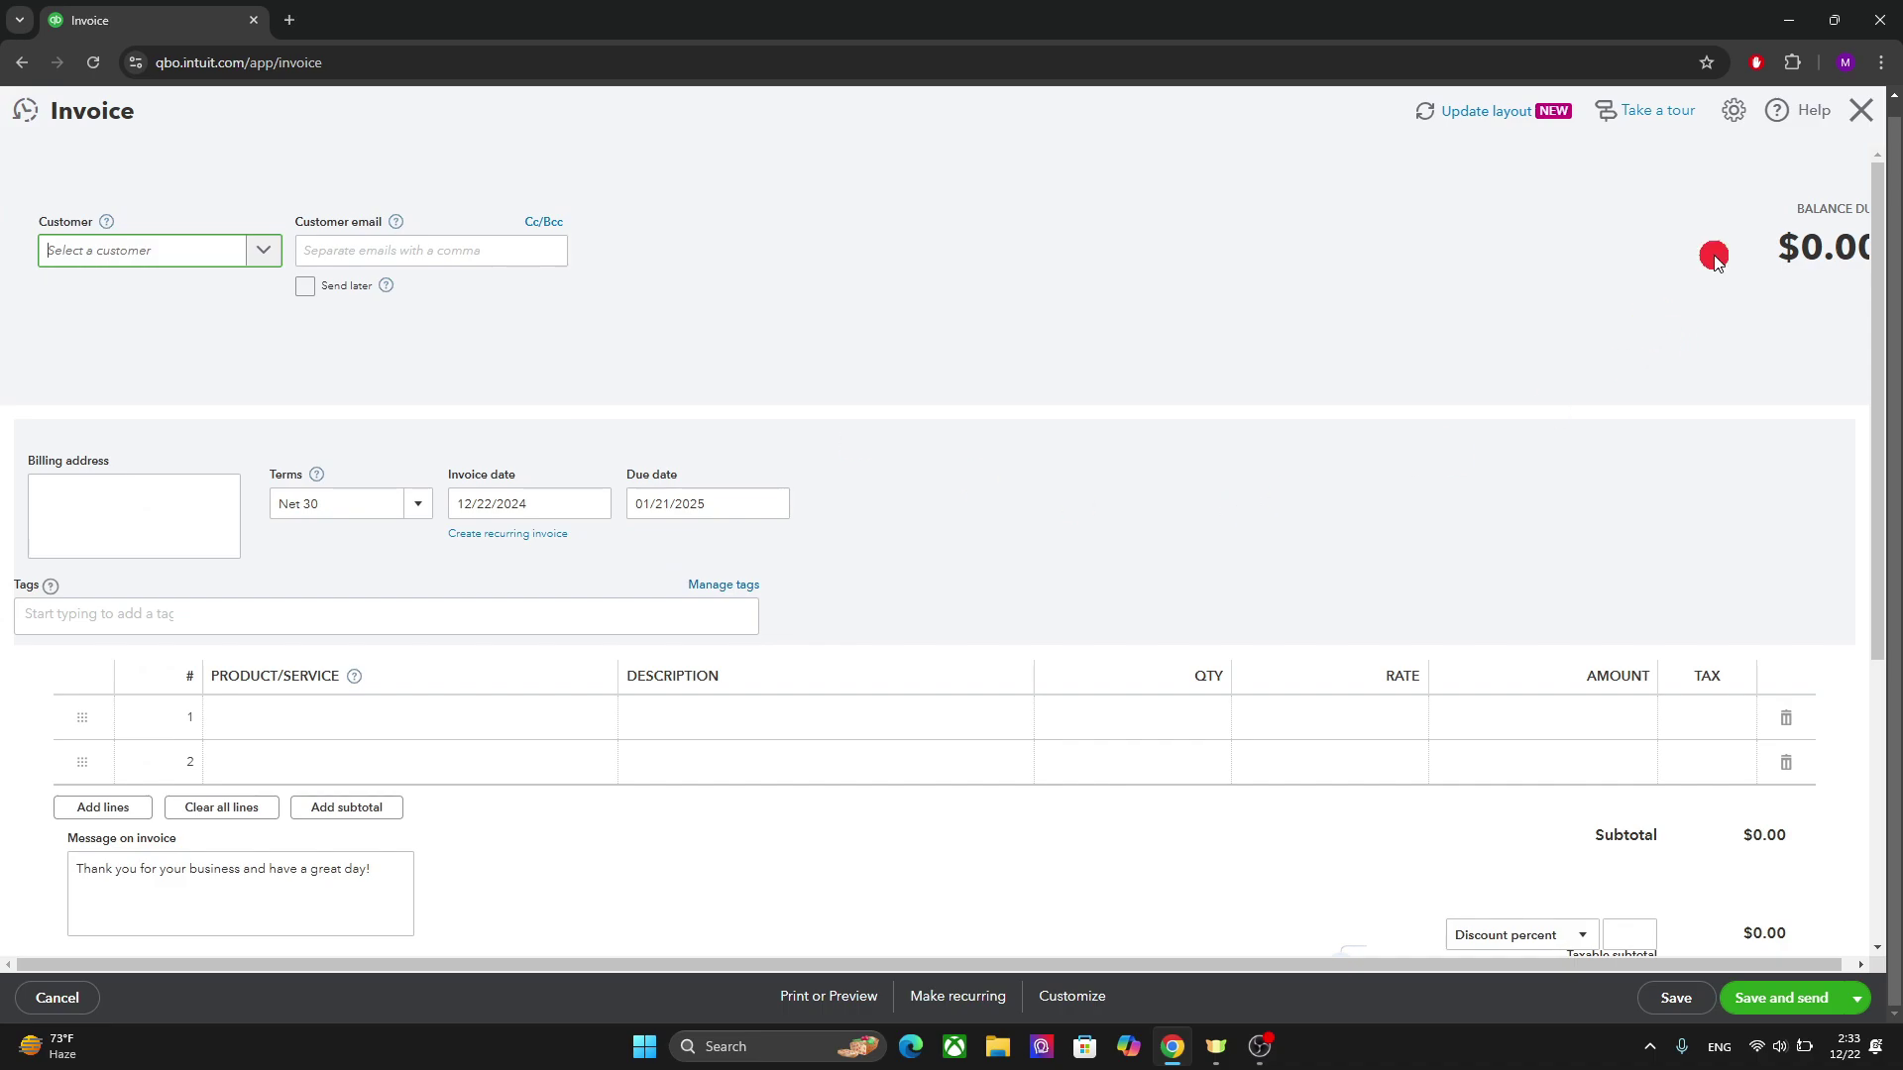
pyautogui.click(1867, 113)
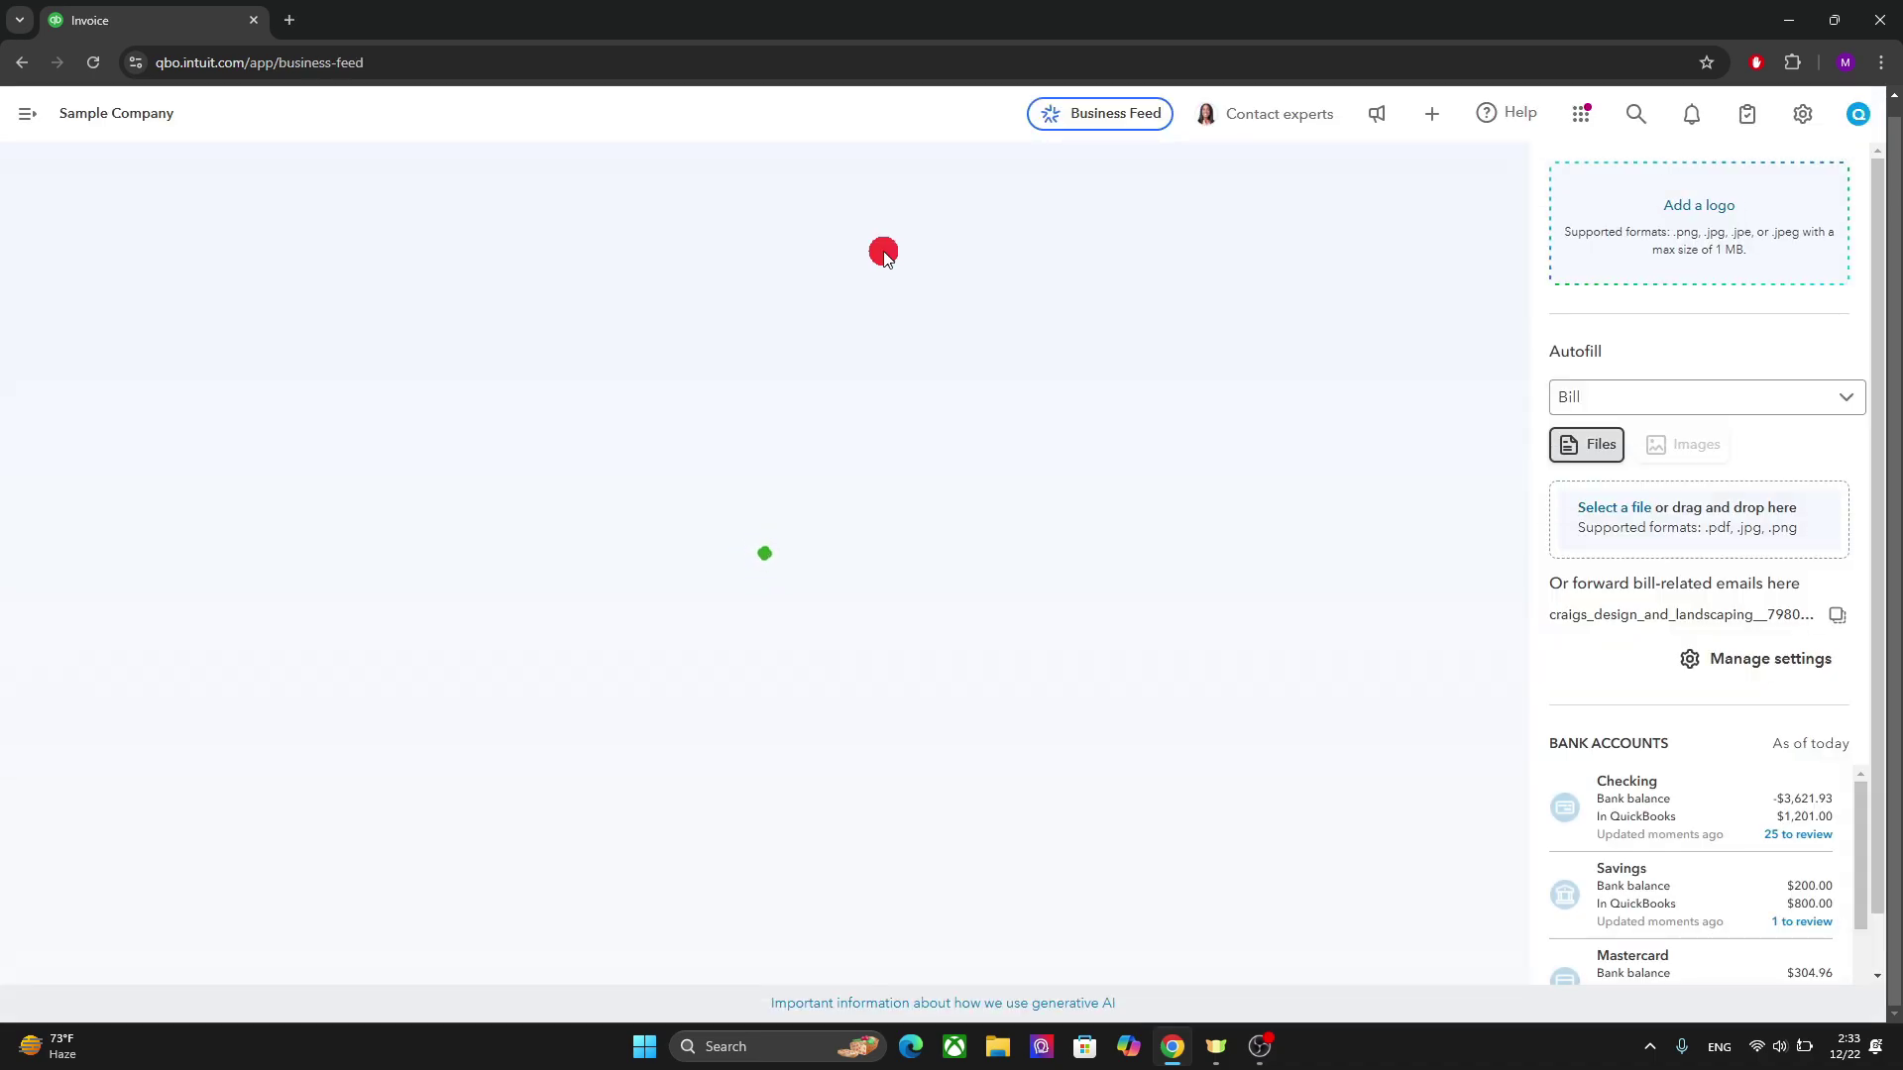